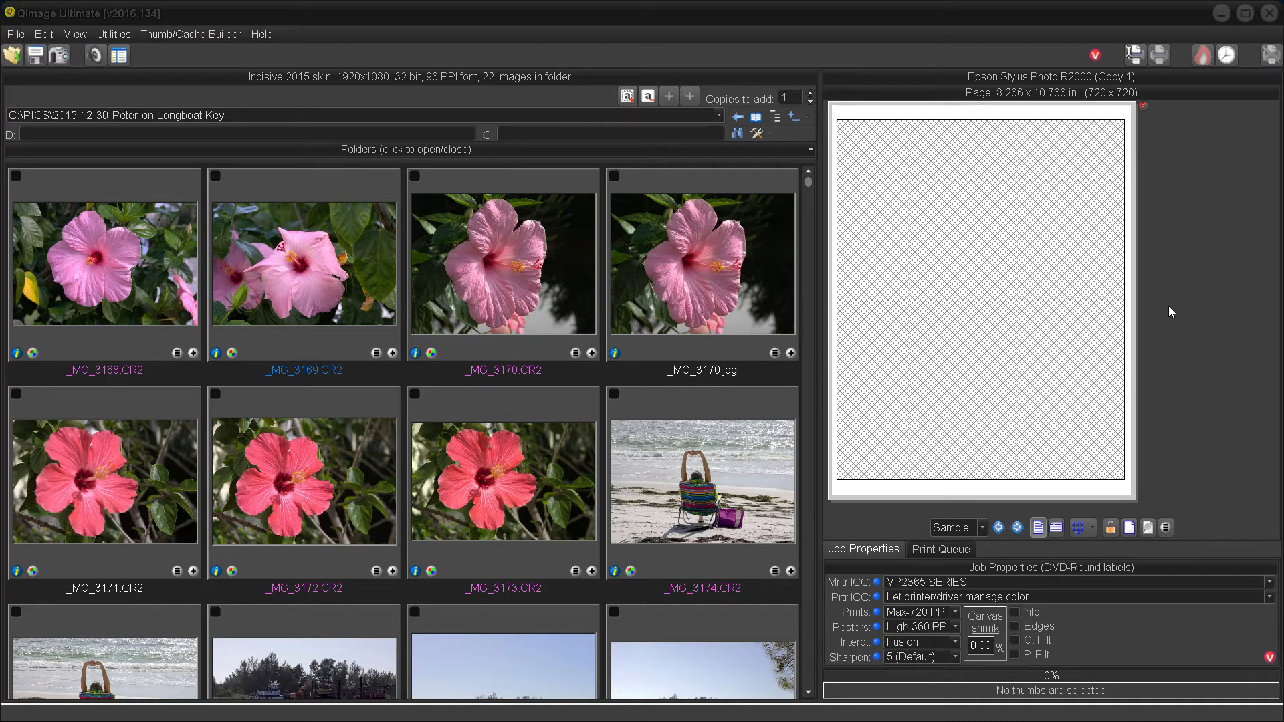
Open the flash card copy/move tool to review the card's source files and configured operations, and close it
left_click(59, 56)
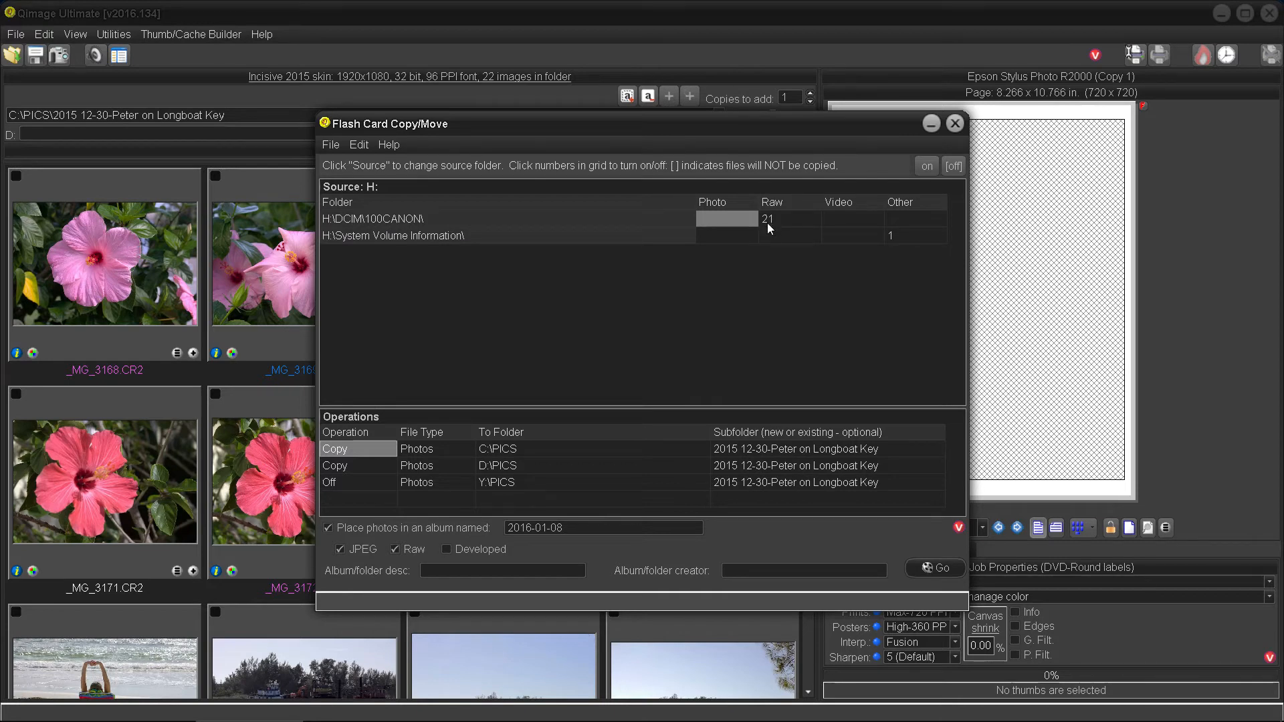
left_click(955, 124)
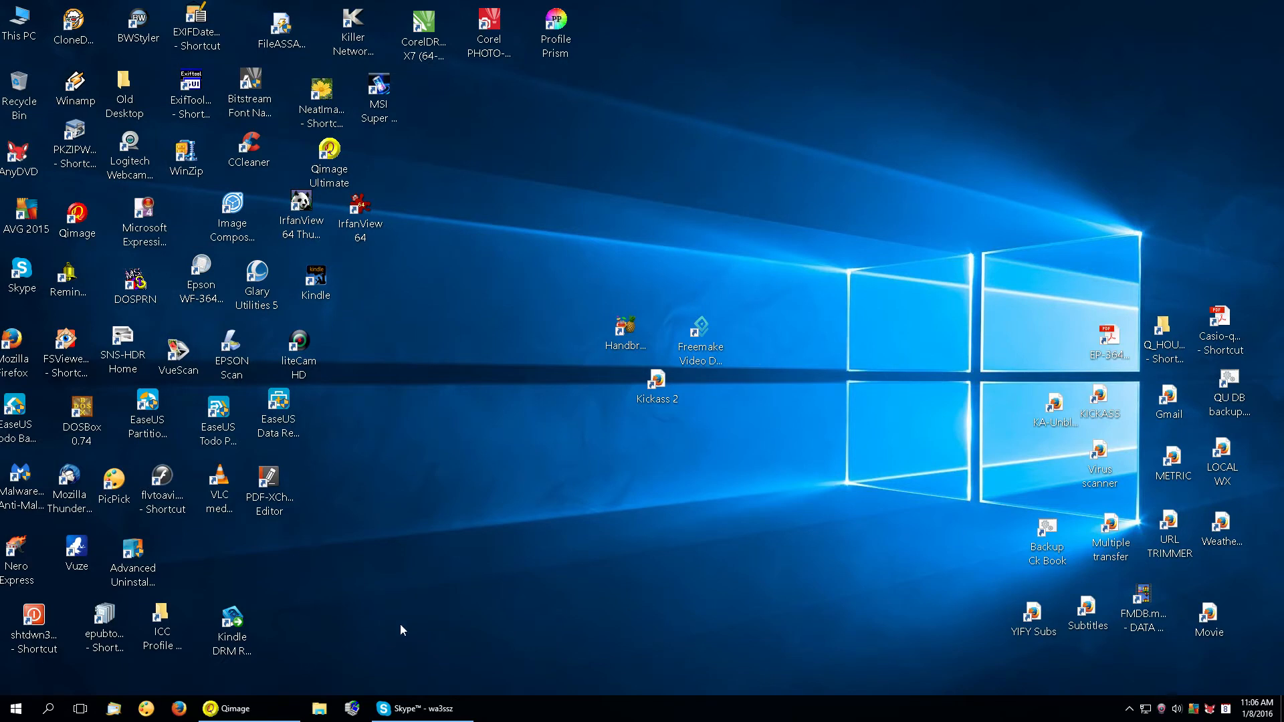
Switch to File Explorer, look through the PICS folder on drive C, and return to the drive's root
left_click(319, 710)
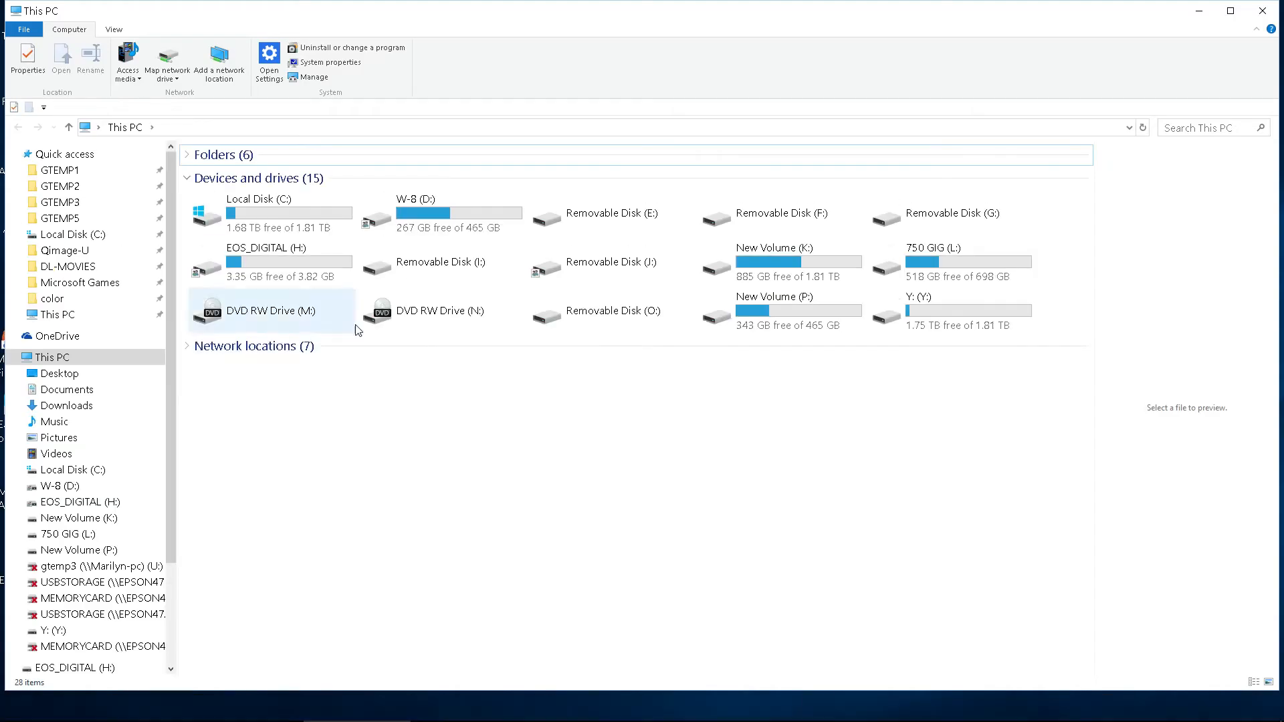
double_click(321, 223)
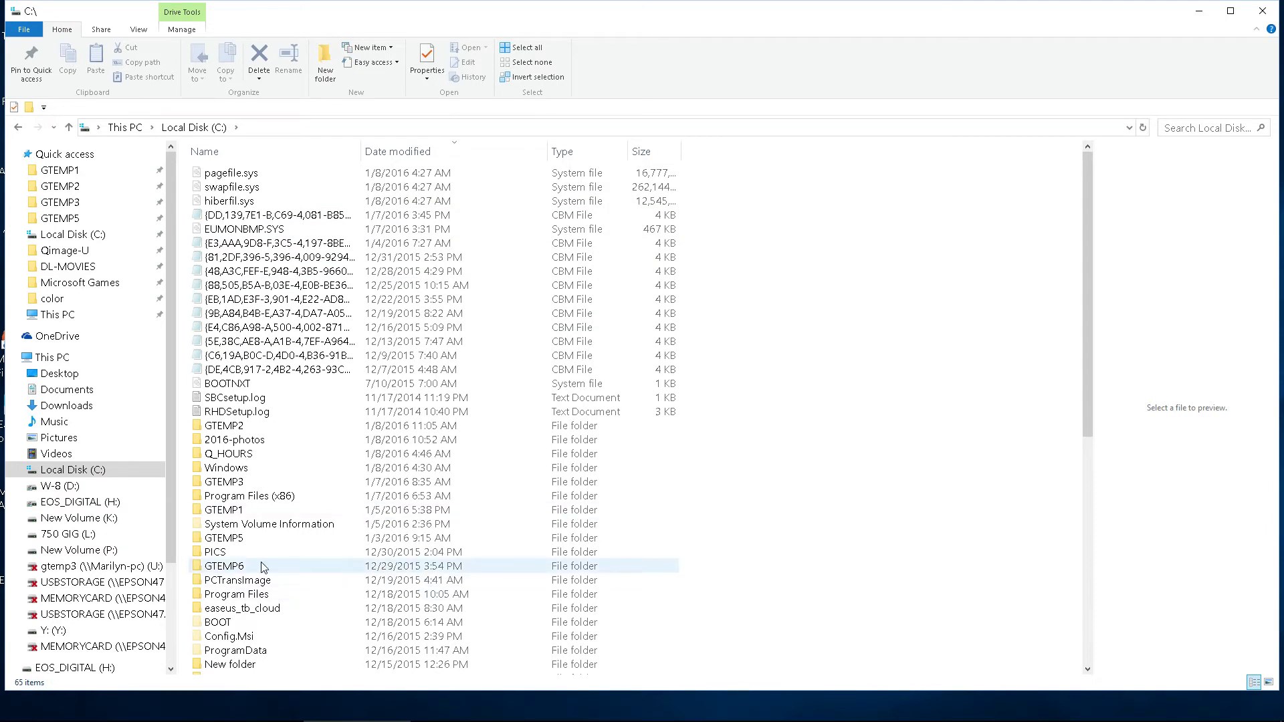
mouse_move(229, 555)
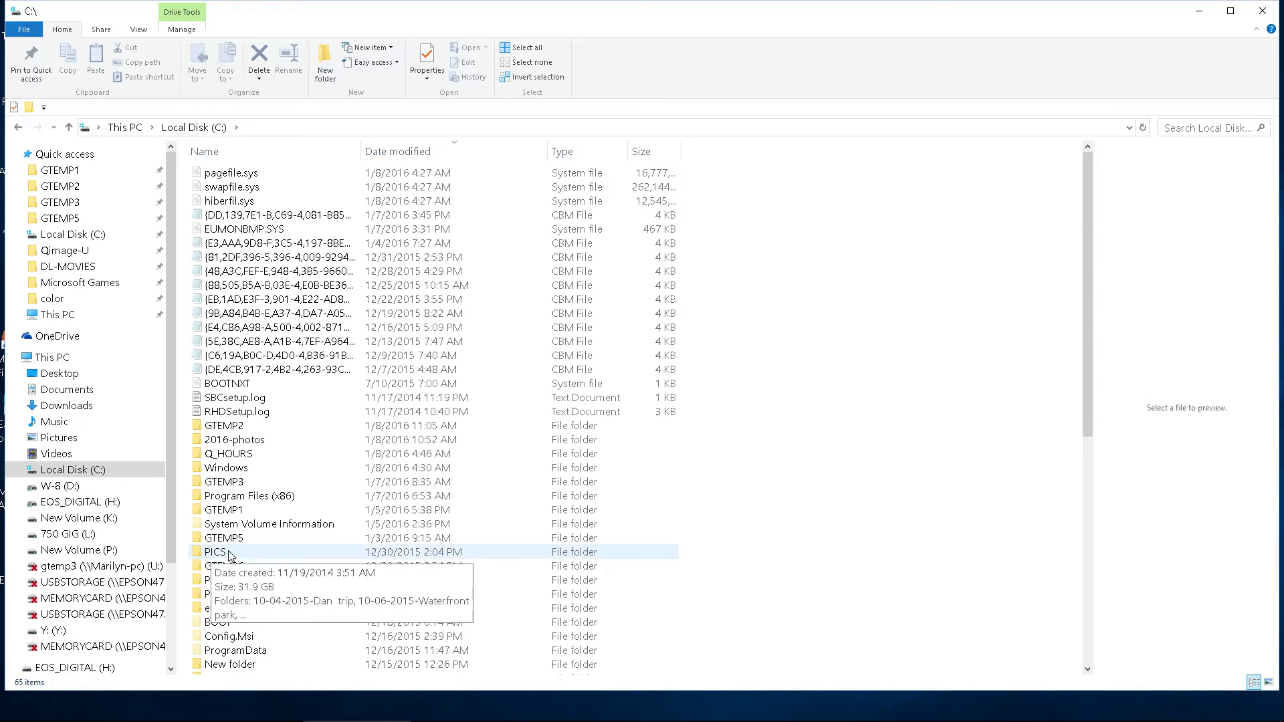
double_click(229, 554)
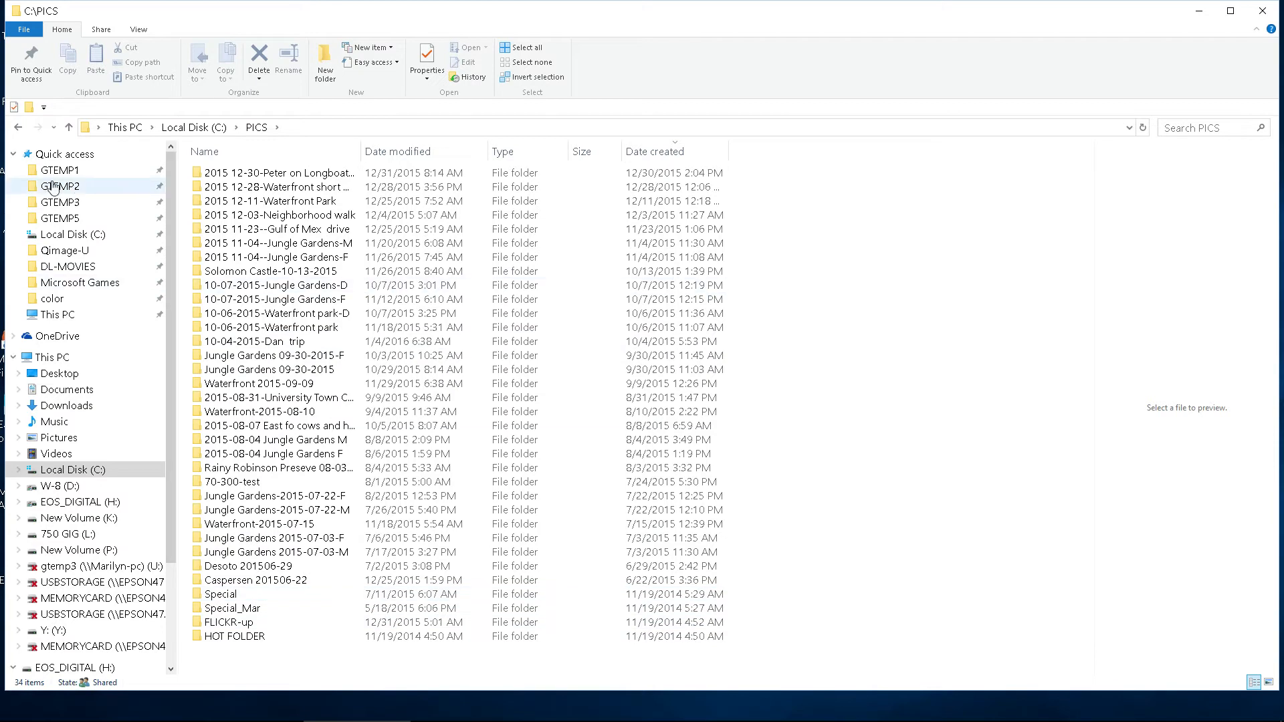
left_click(20, 131)
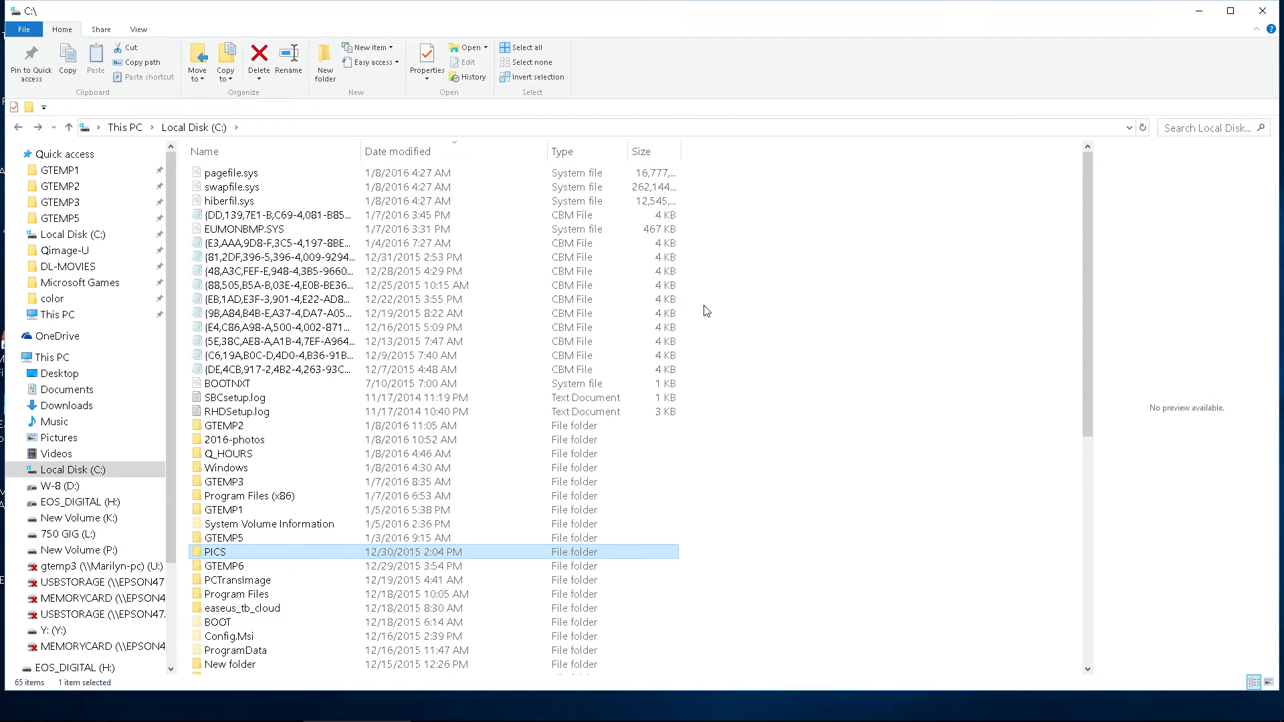
Examine the 2016-photos folder on drive C, including its Xmas subfolder
double_click(257, 443)
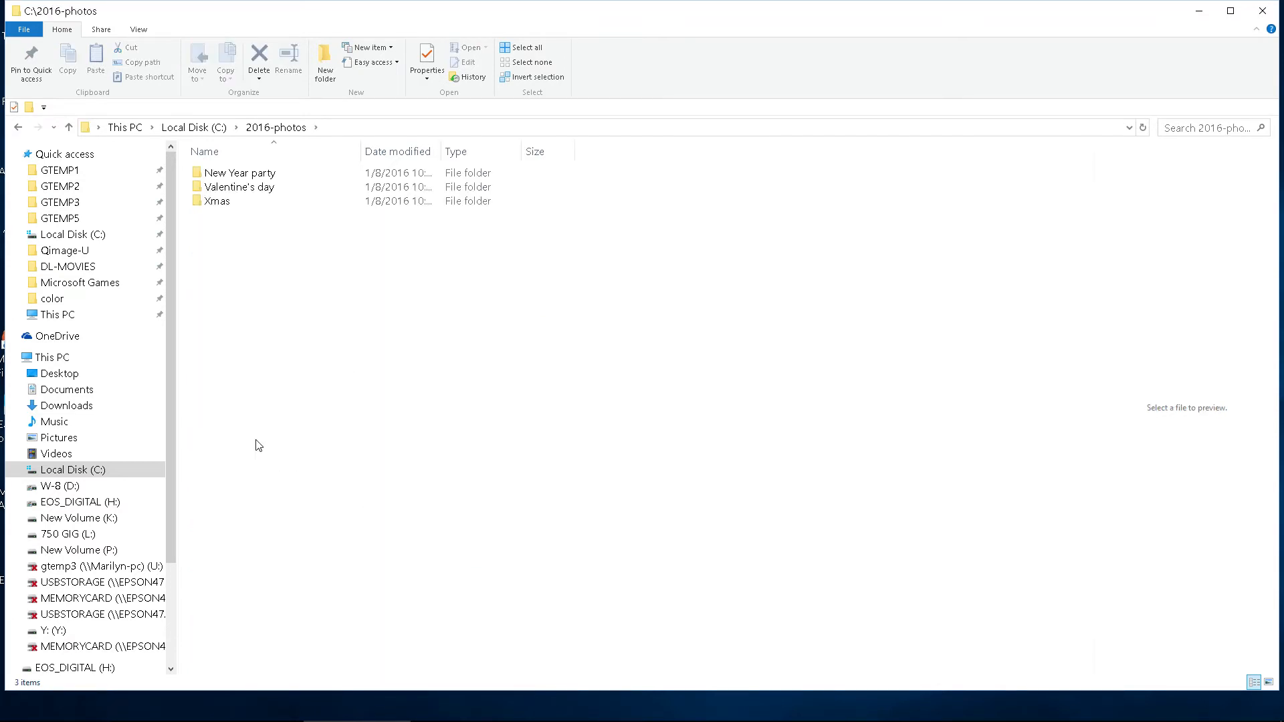
double_click(232, 202)
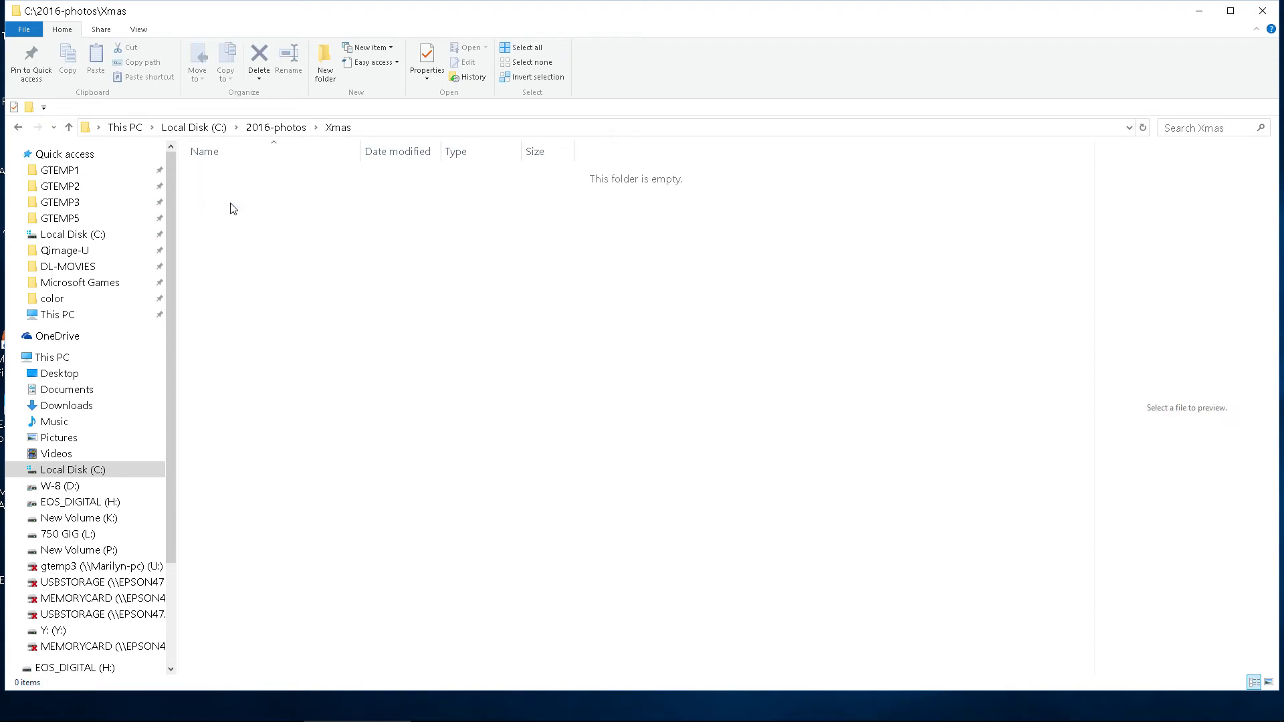
left_click(18, 127)
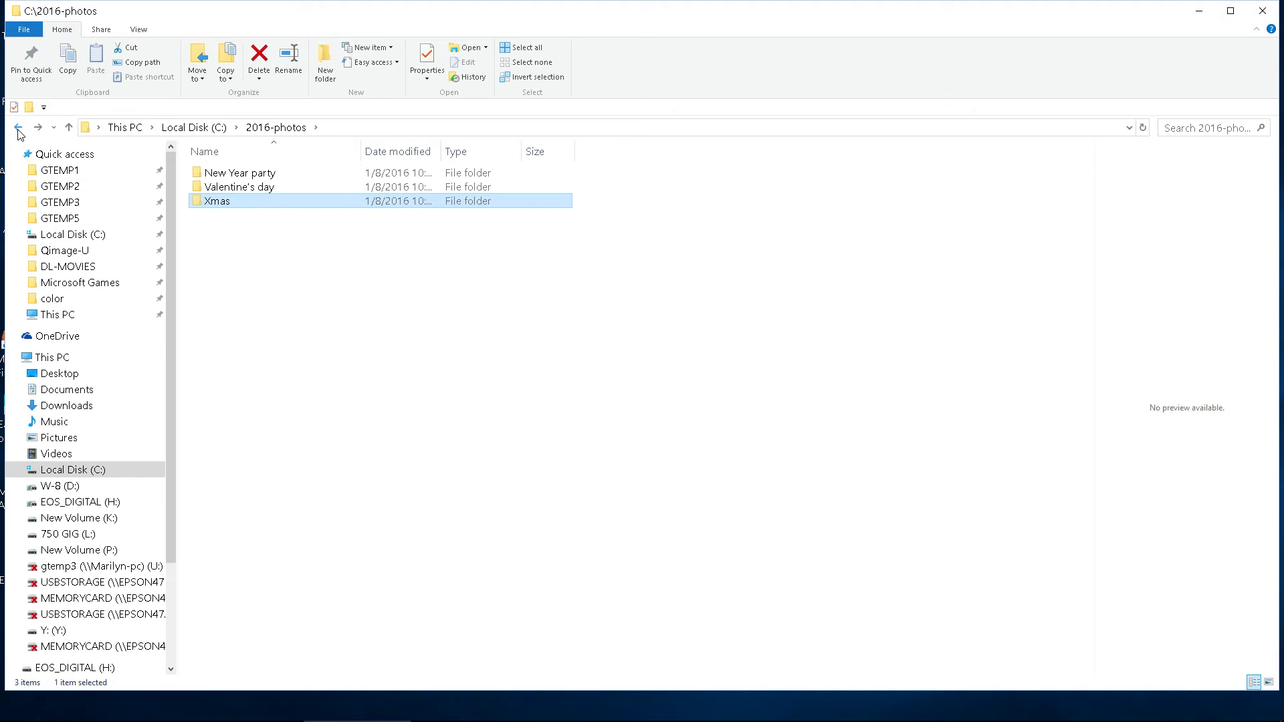
left_click(18, 128)
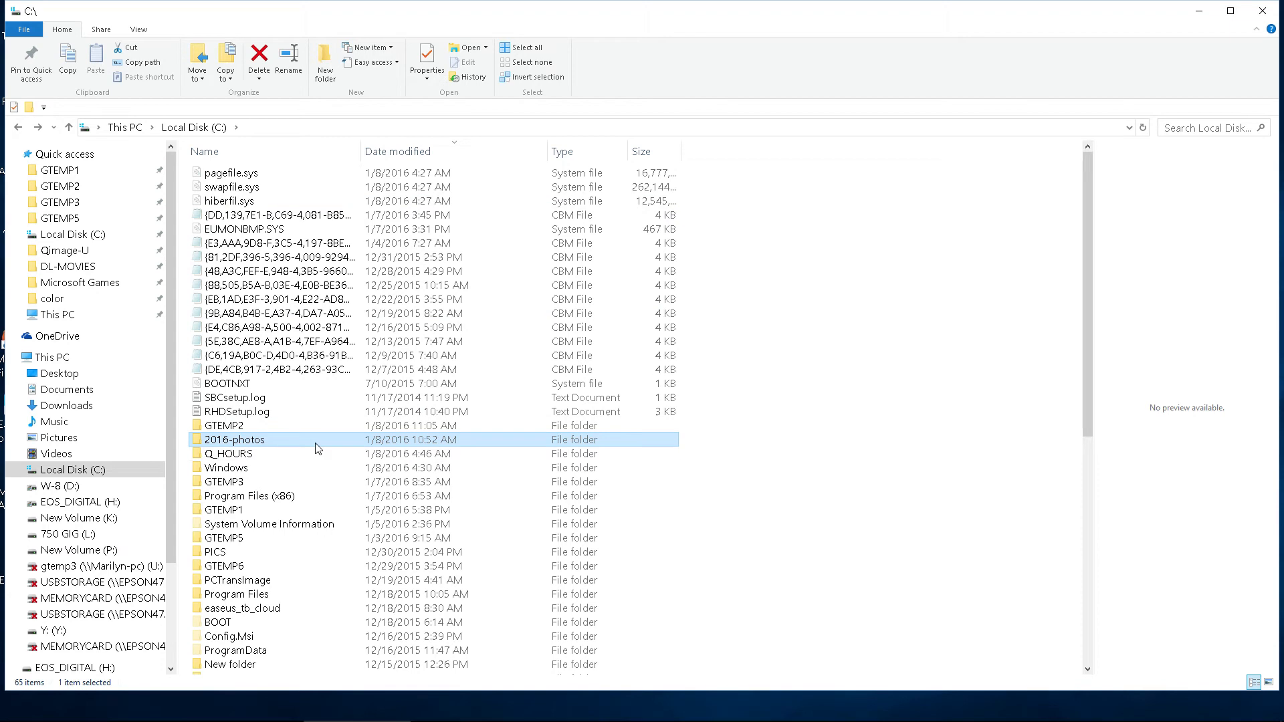
mouse_move(304, 445)
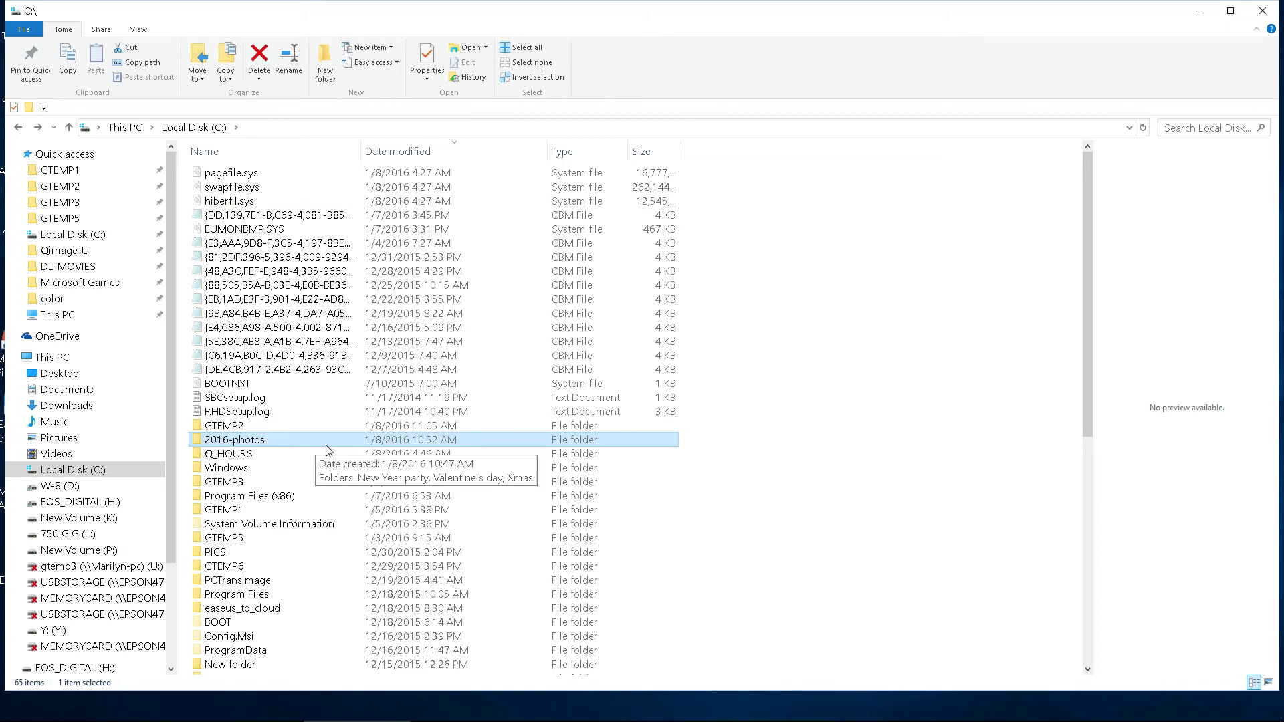
double_click(293, 441)
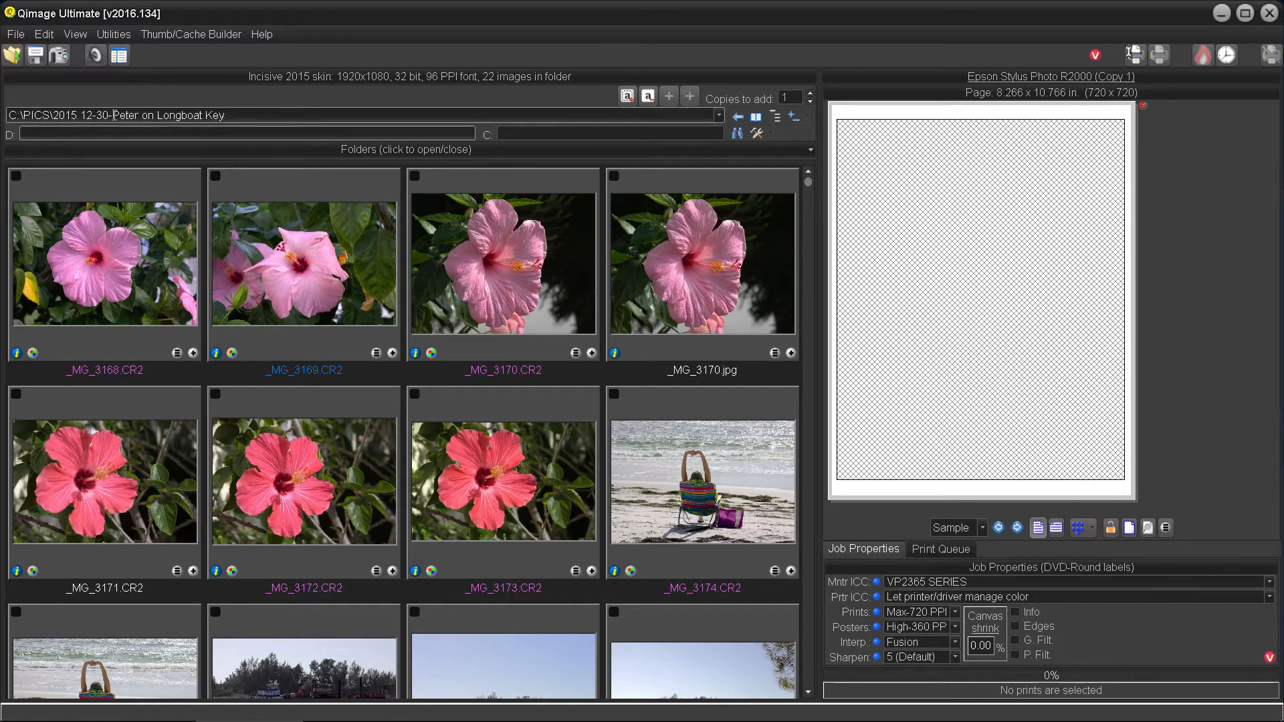
In Qimage Ultimate's flash card copy/move tool, set the first copy operation's destination folder to C:\2016-photos
left_click(58, 56)
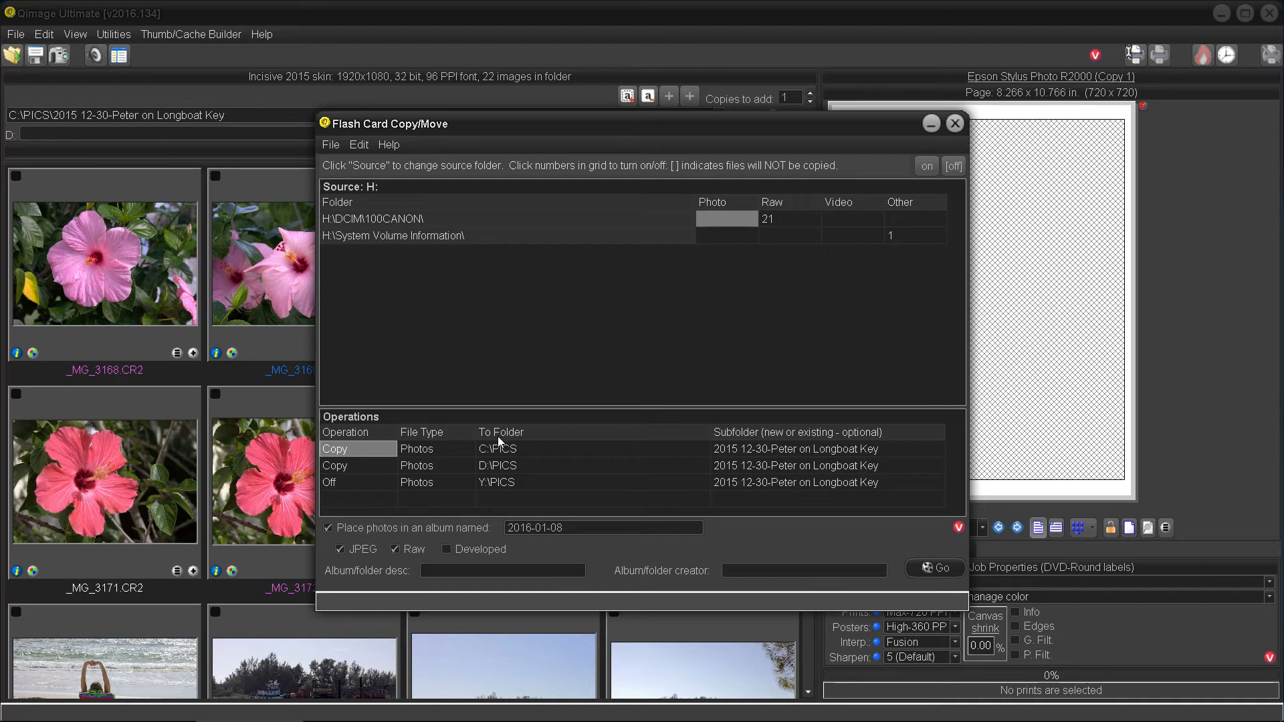
left_click(496, 455)
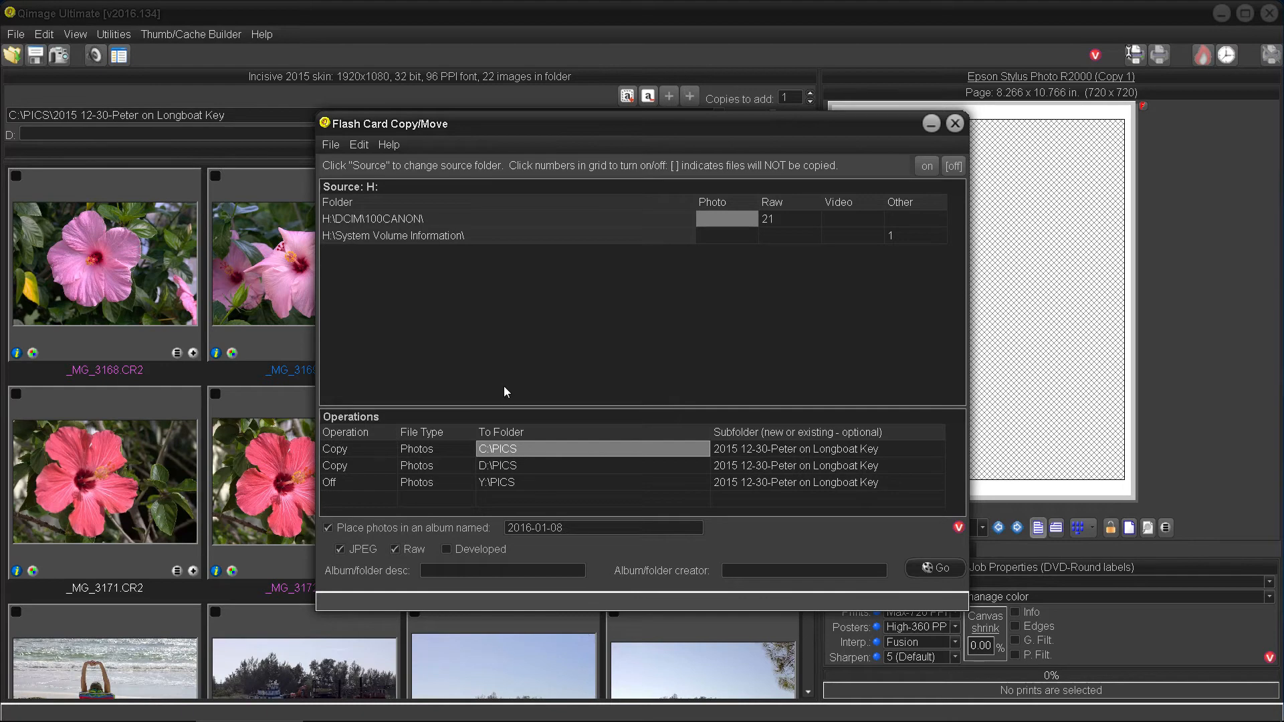
left_click(527, 449)
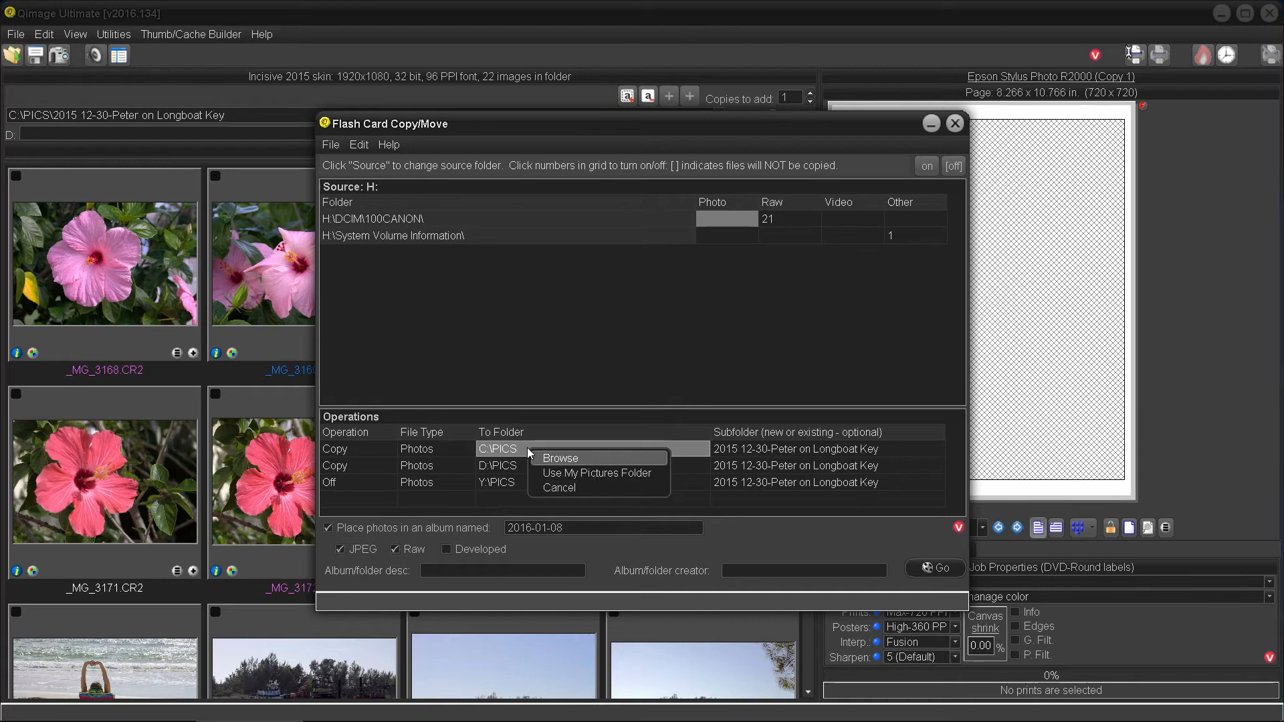
left_click(569, 459)
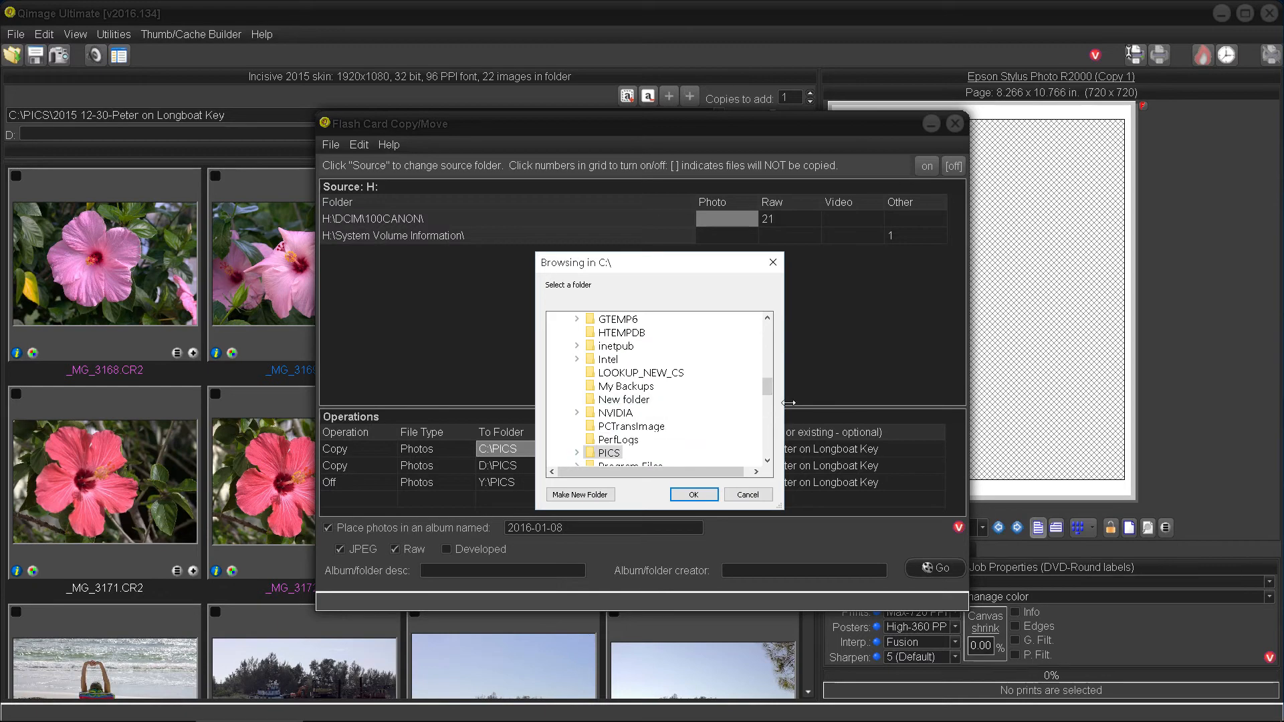
left_click_drag(768, 387, 779, 357)
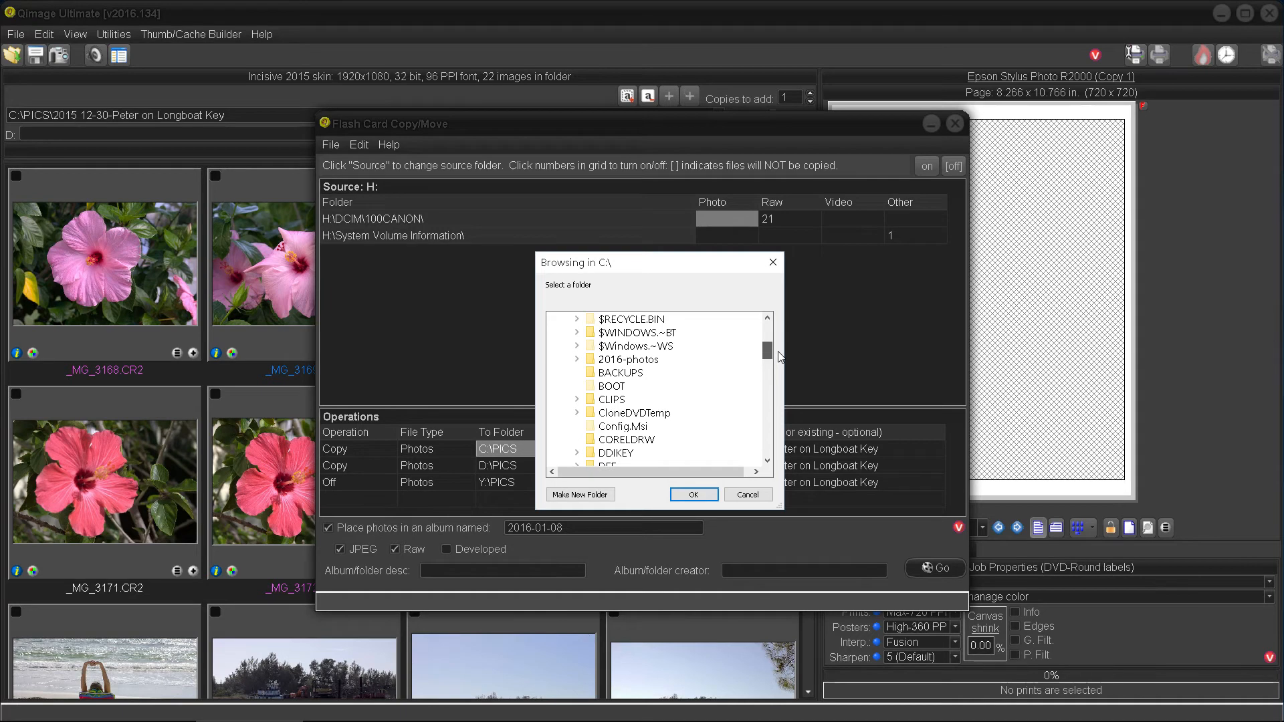
double_click(624, 361)
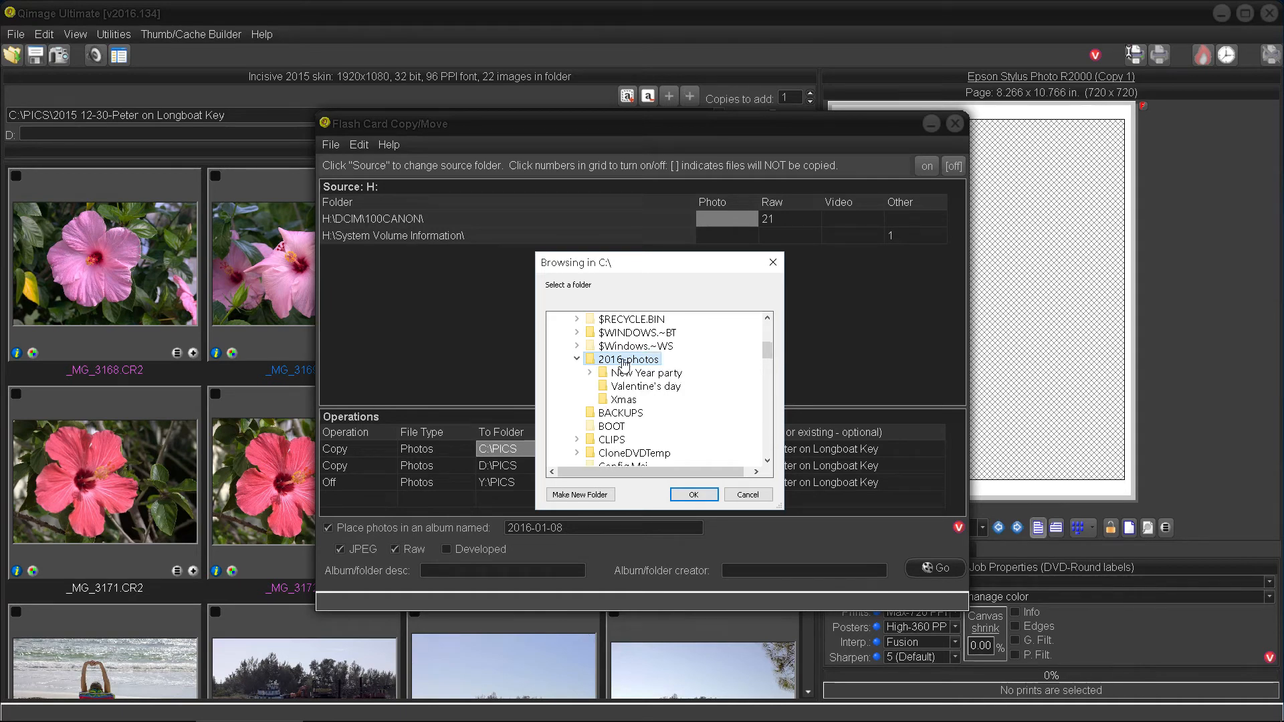
left_click(693, 495)
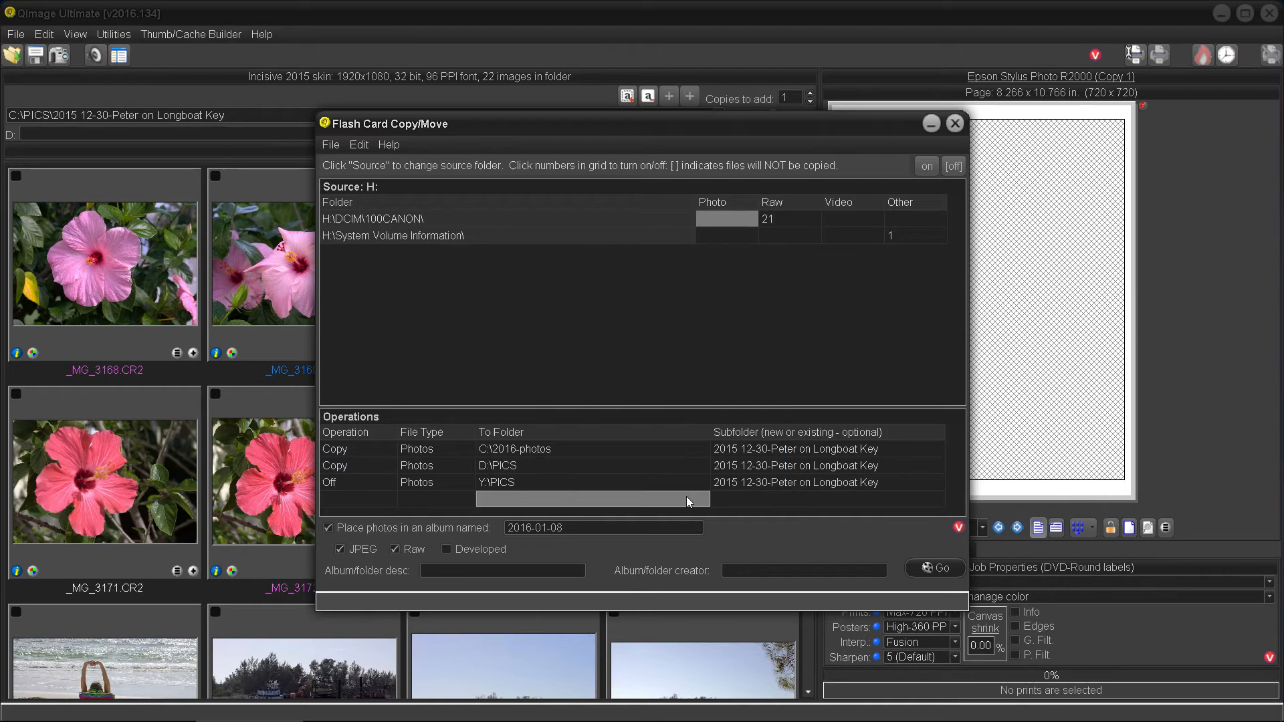
right_click(539, 448)
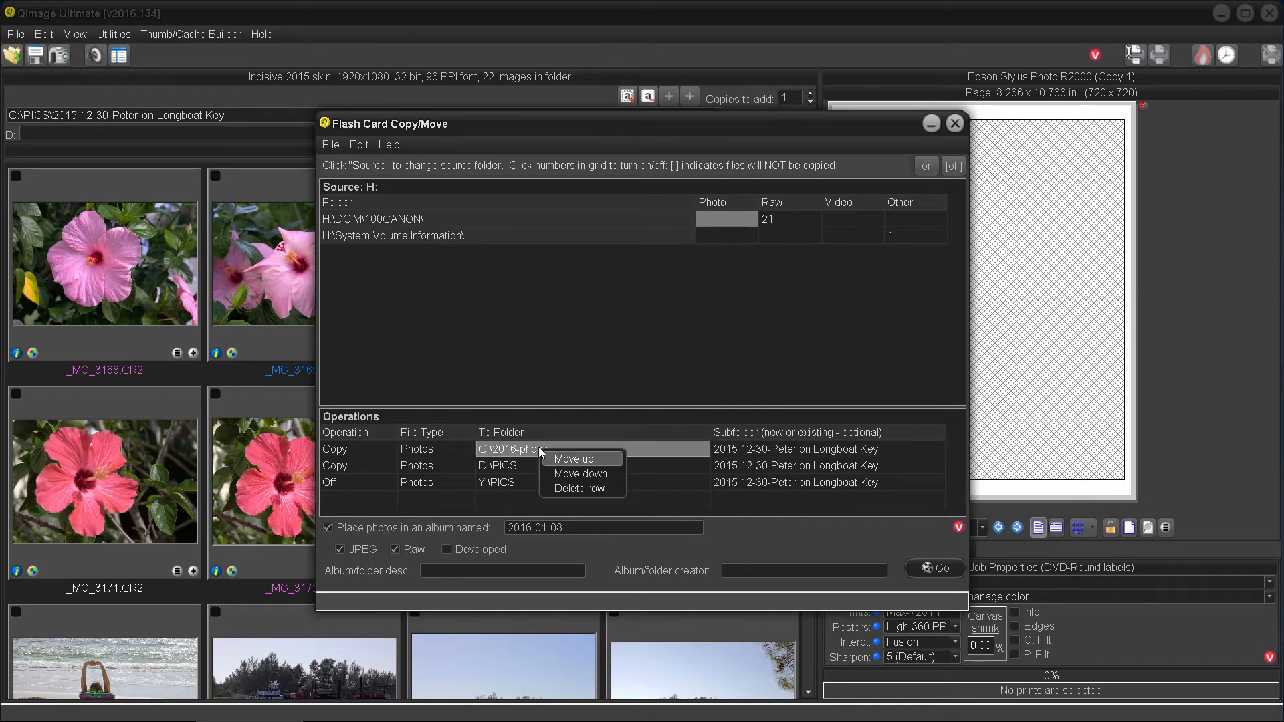
left_click(539, 447)
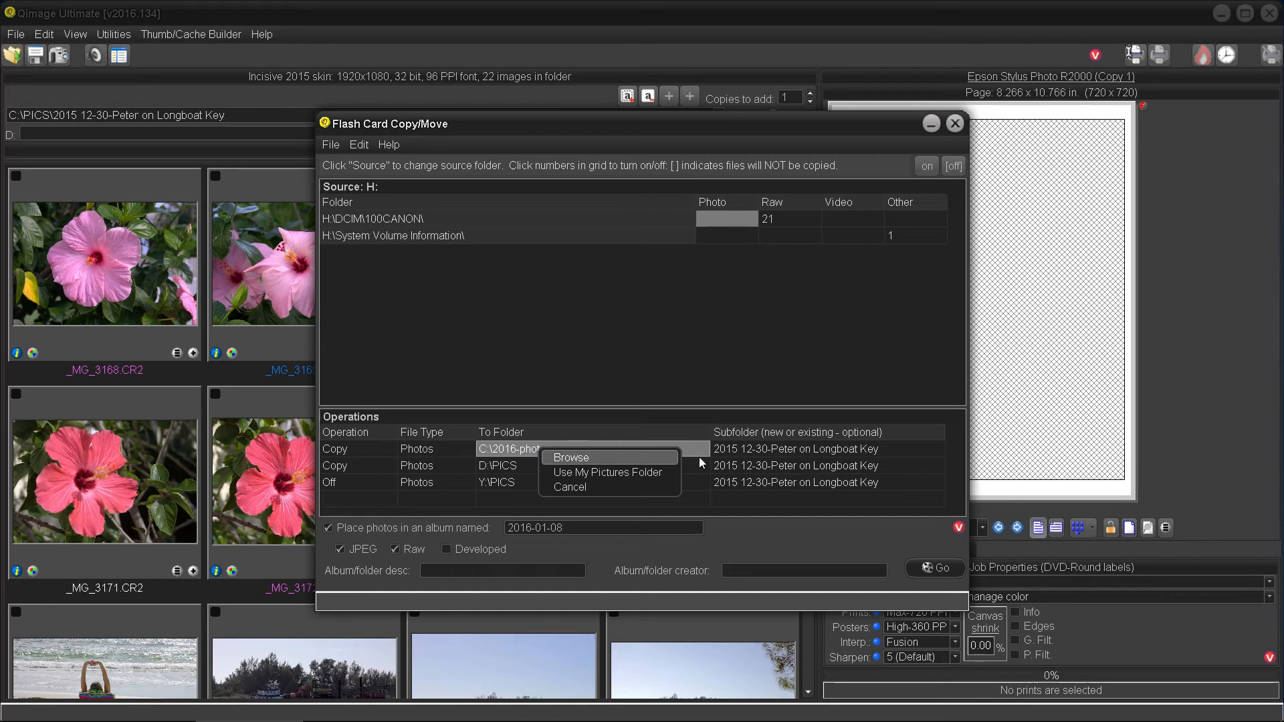
left_click_drag(883, 455, 726, 462)
left_click(737, 451)
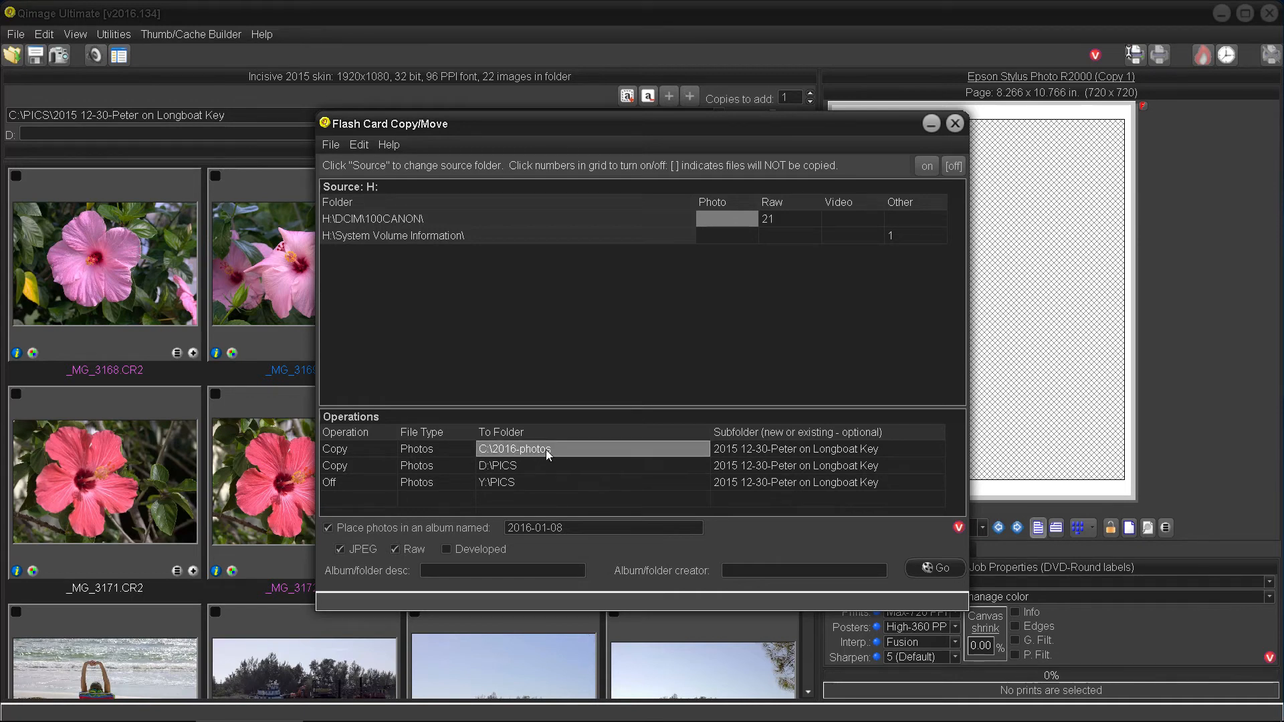
Set the first operation's subfolder to "Random shots" and copy that name to all operation rows
left_click(712, 447)
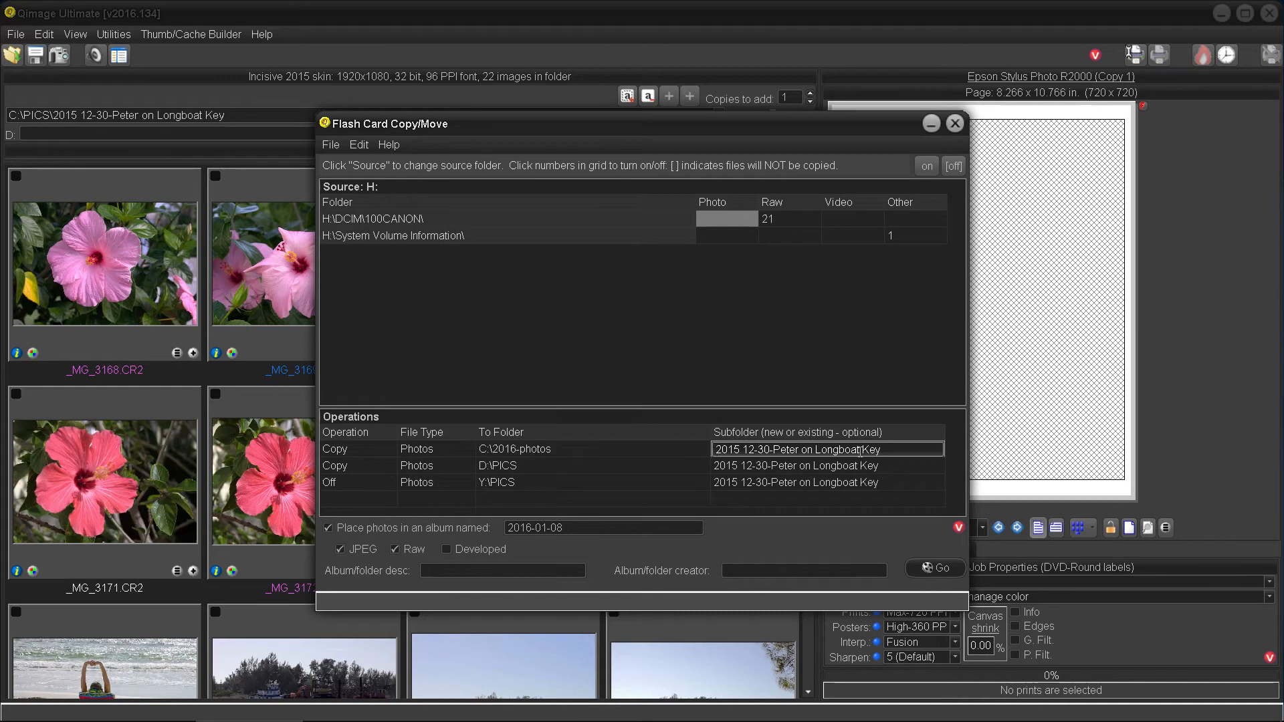
left_click_drag(716, 449, 939, 455)
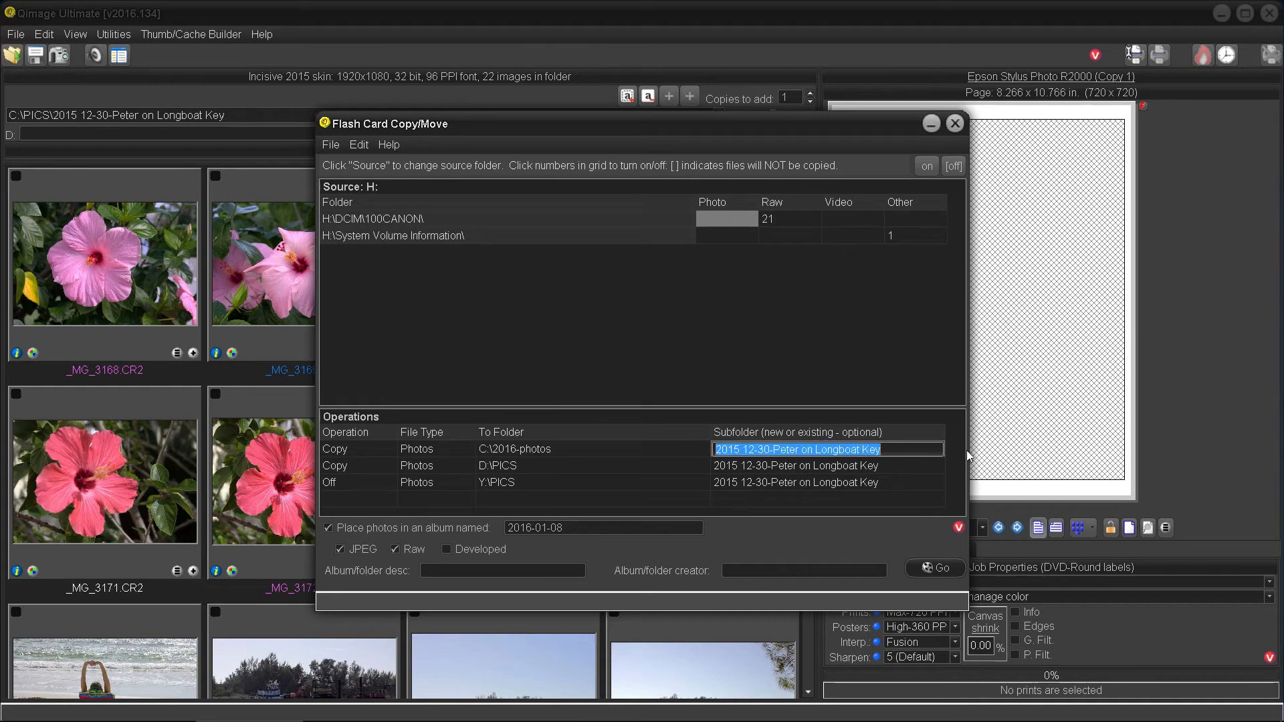
type("Random")
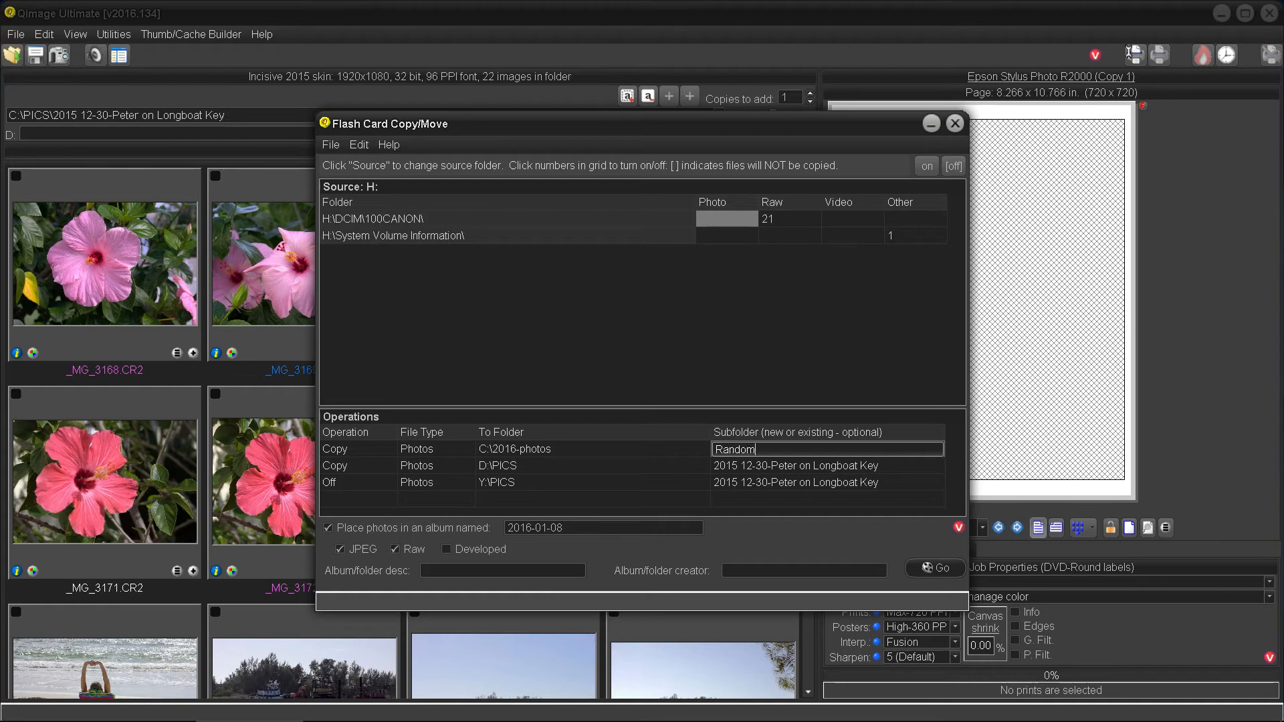
type(" shots")
right_click(851, 446)
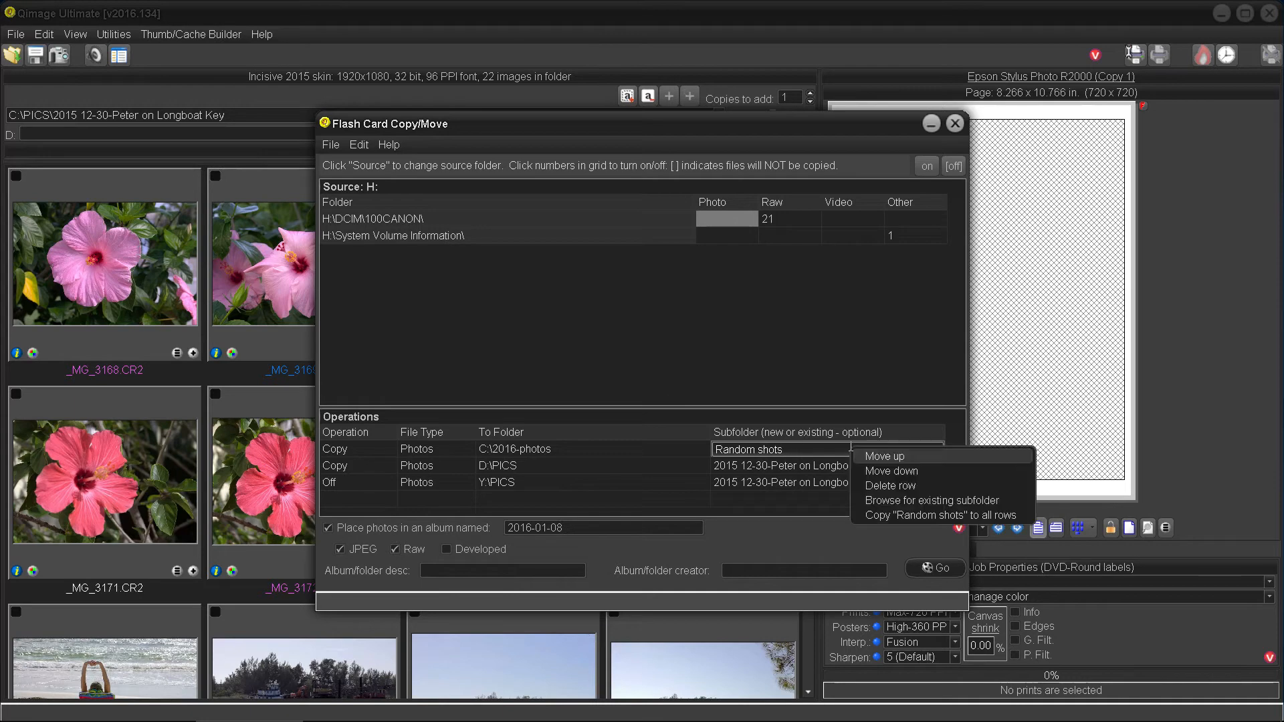
left_click(928, 515)
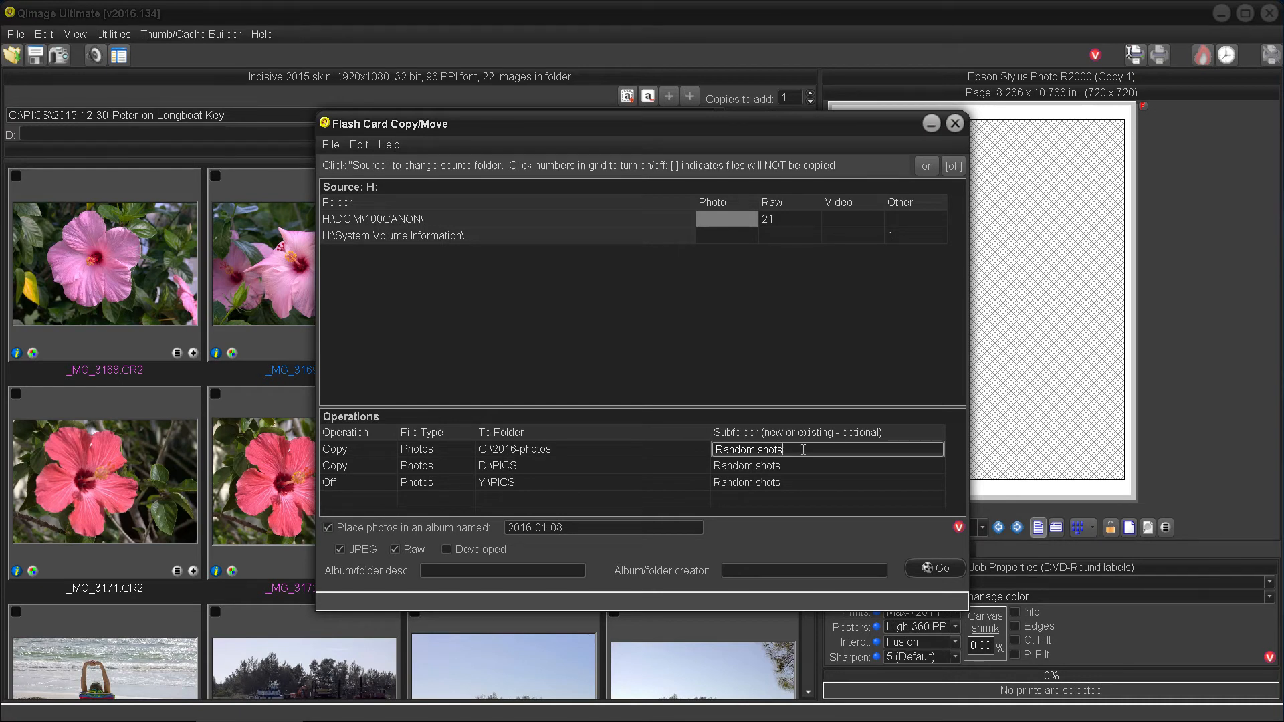
Examine the operation choices available for the first copy row, including Copy, Move, Develop and Off
left_click(389, 453)
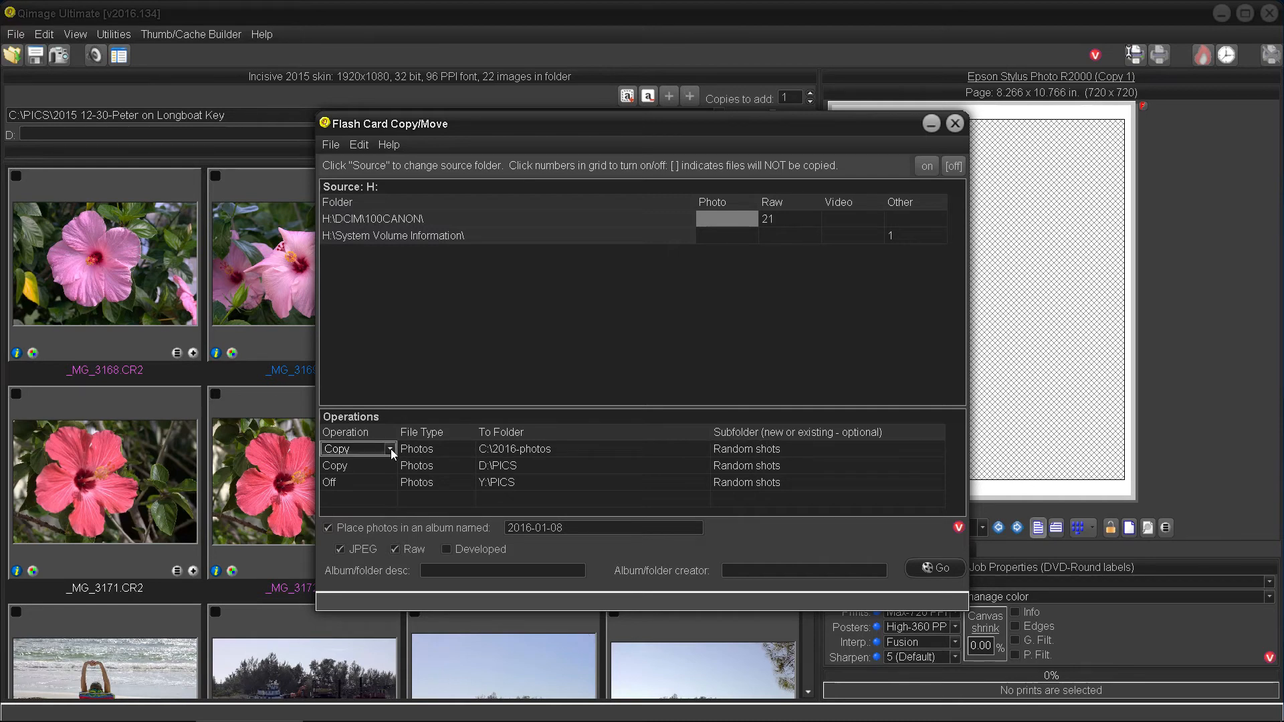
left_click(390, 449)
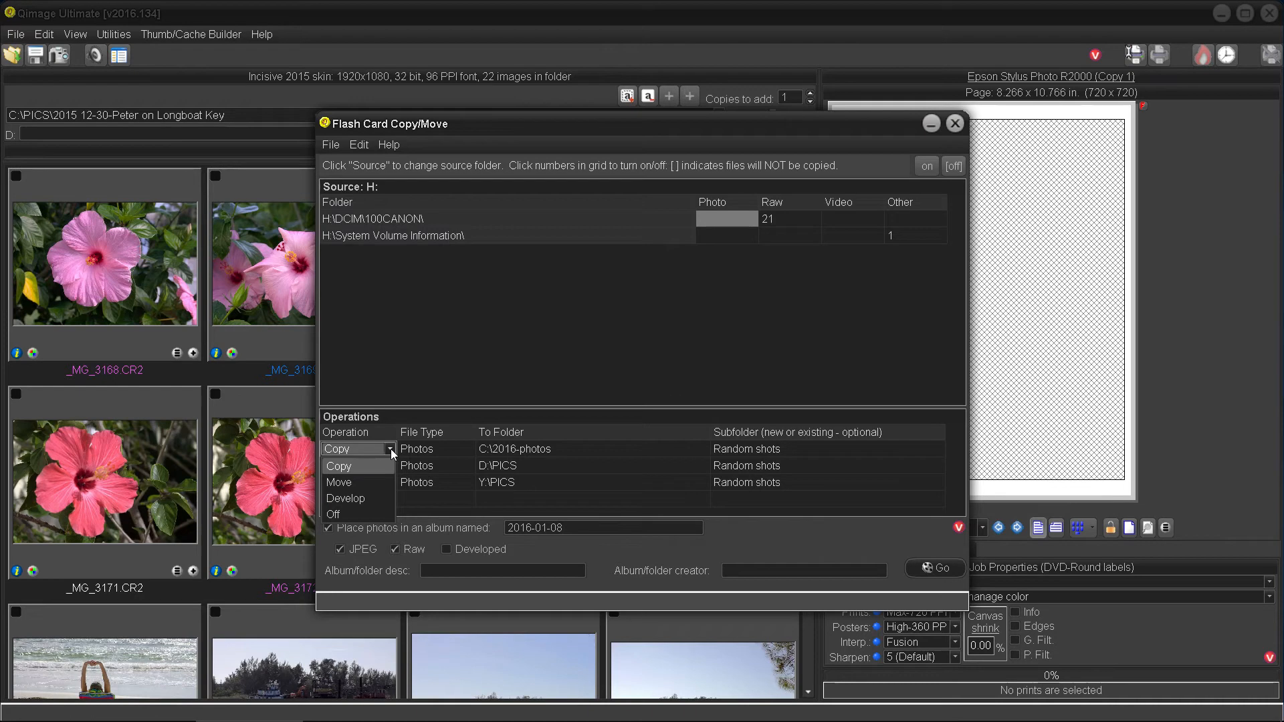
left_click(391, 448)
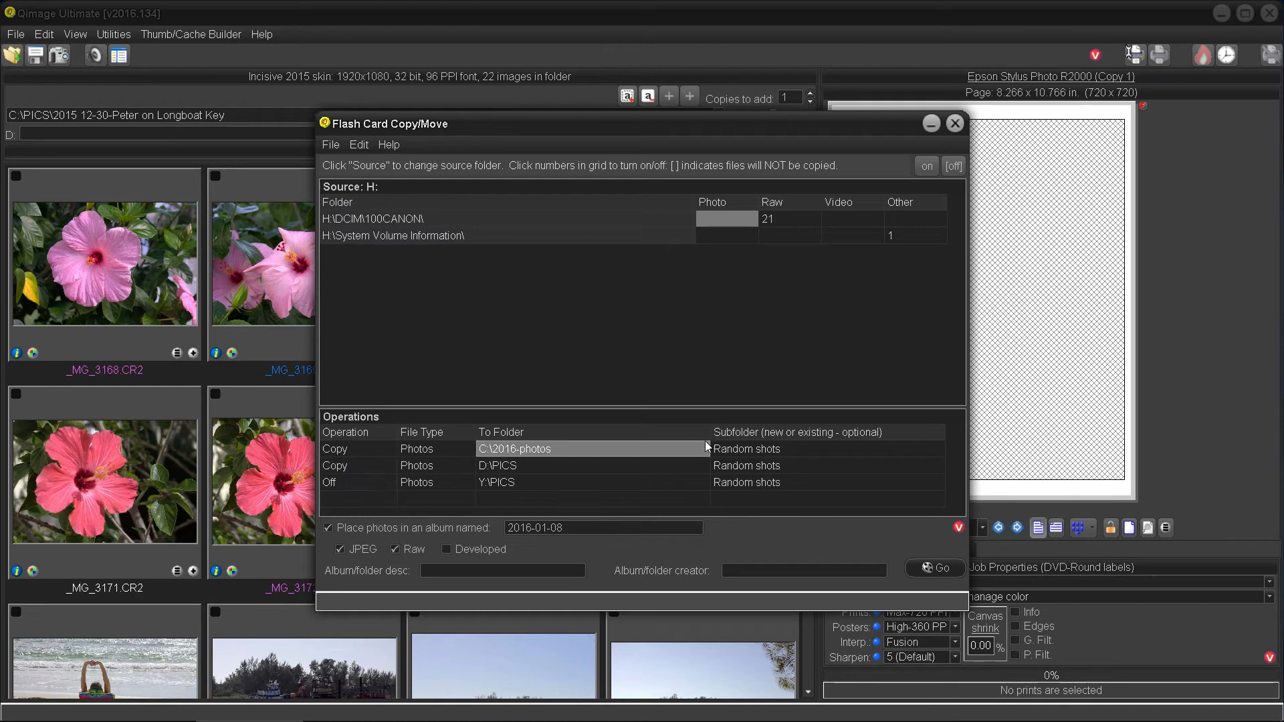
left_click(764, 449)
left_click(380, 452)
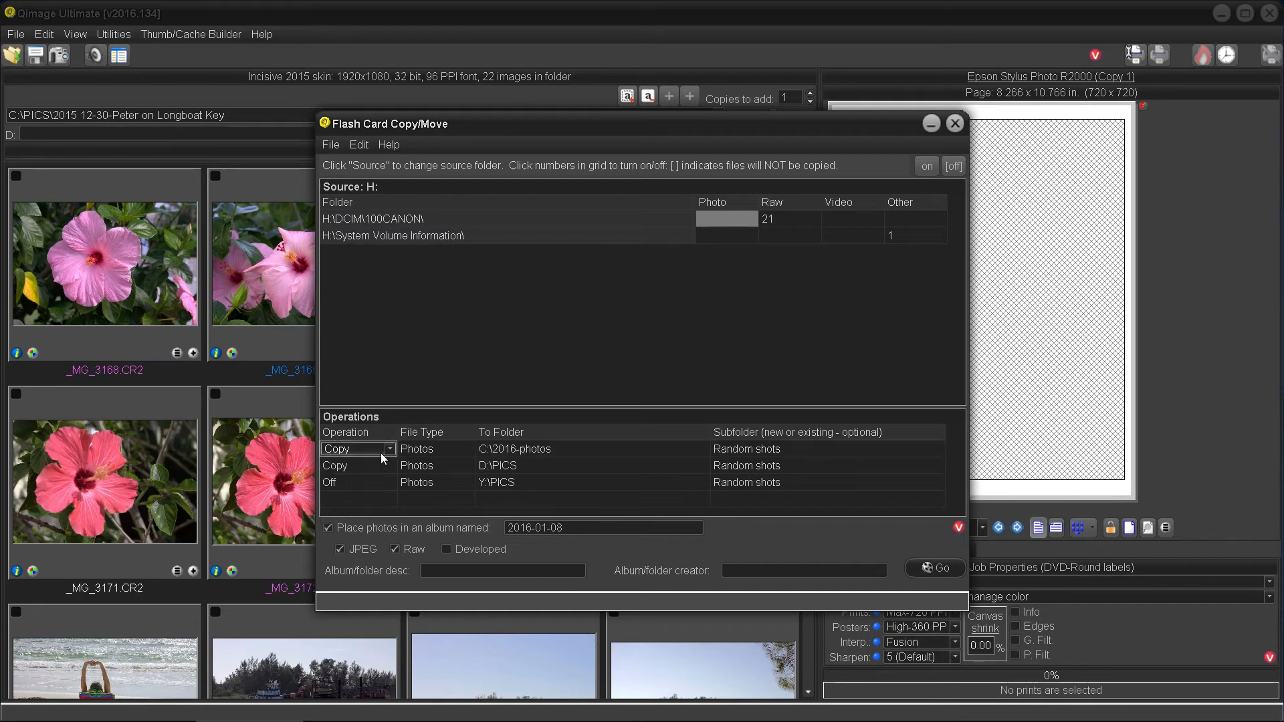
left_click(390, 450)
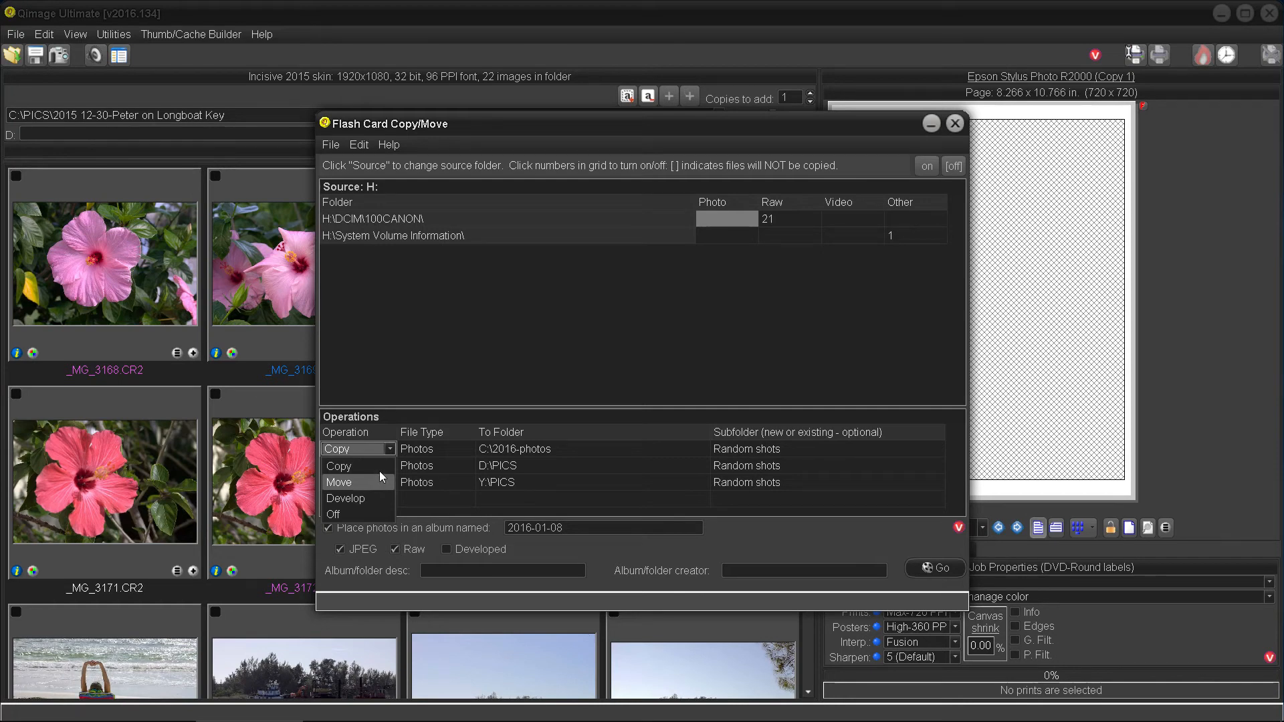
left_click(388, 452)
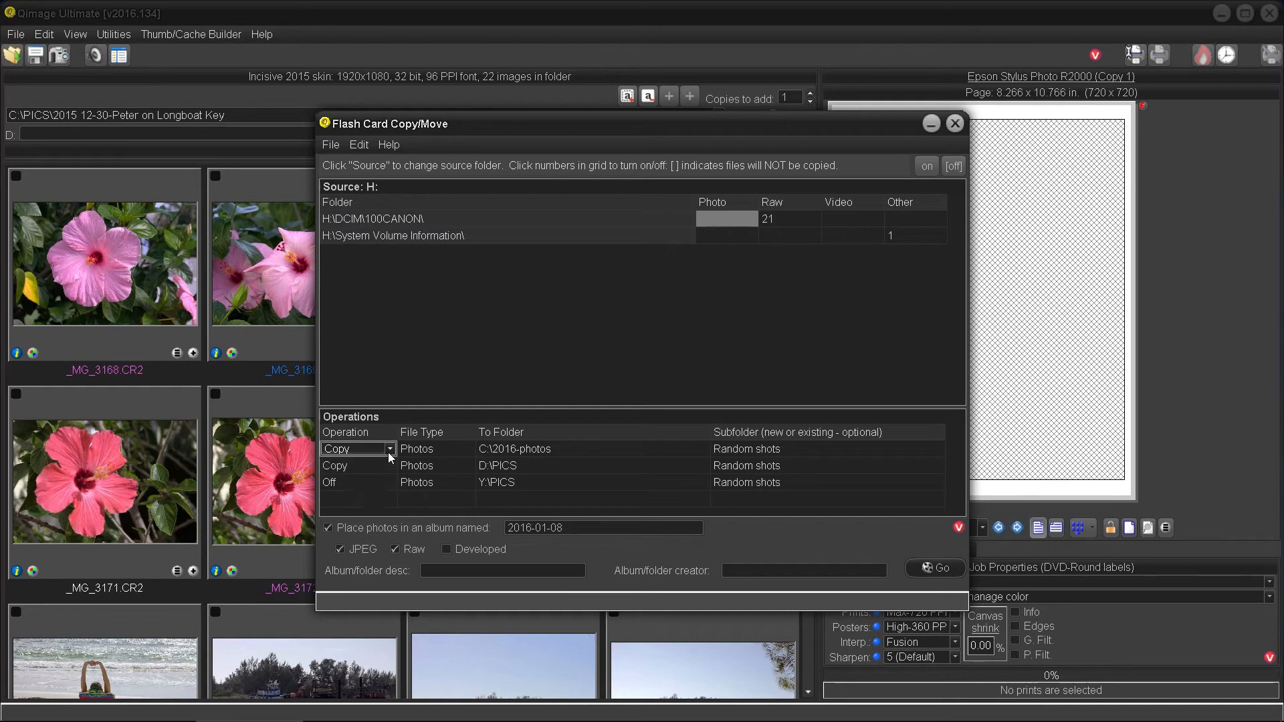
left_click(356, 467)
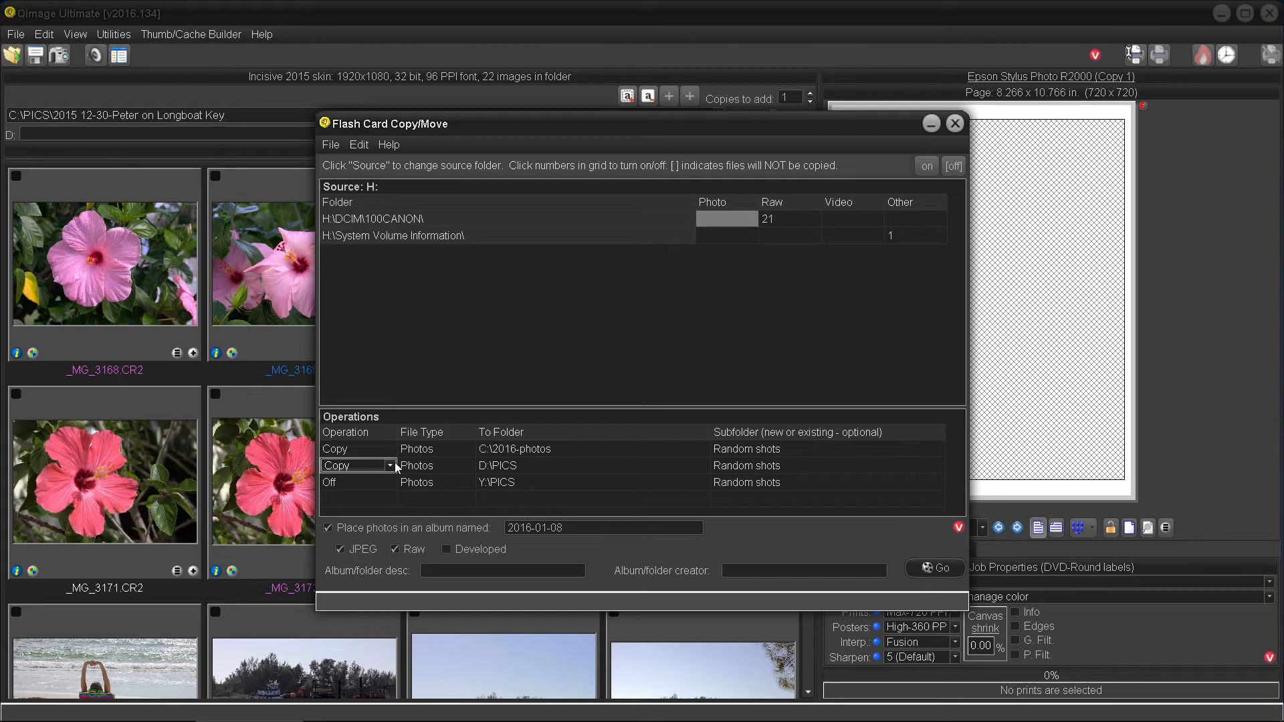
Examine the file type choices for the first copy operation, leaving Photos selected
left_click(456, 450)
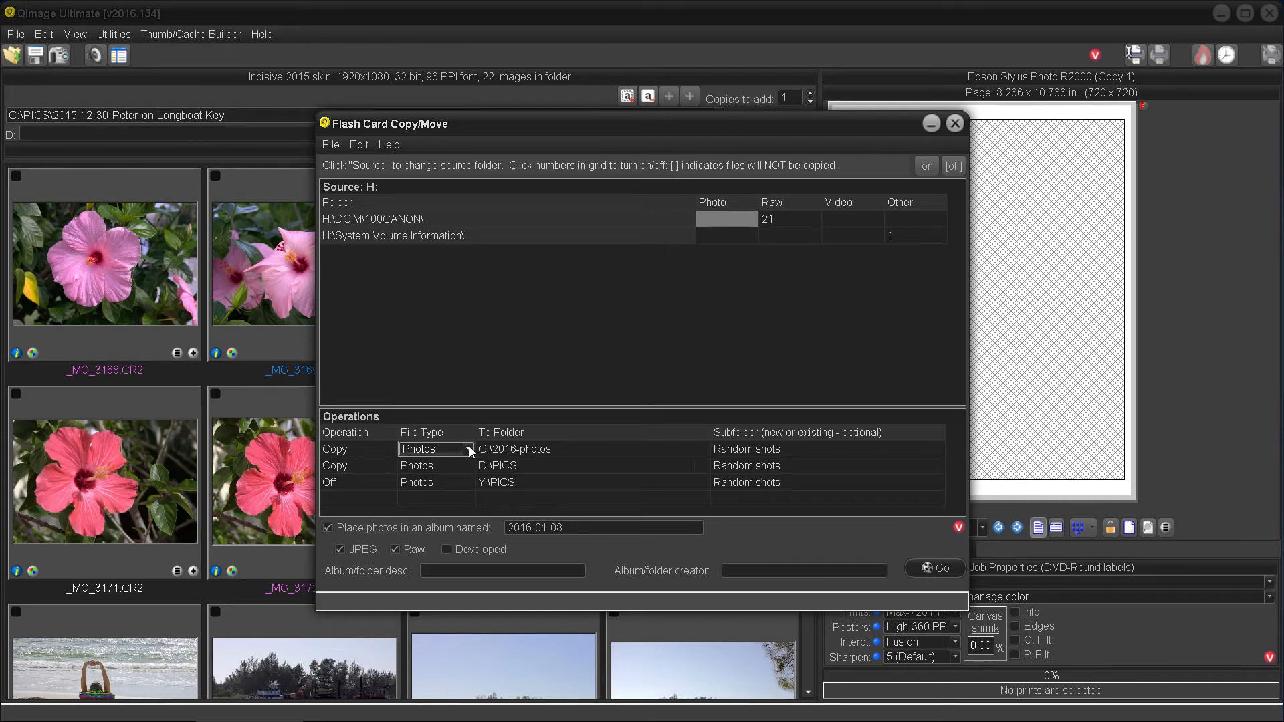
left_click(468, 447)
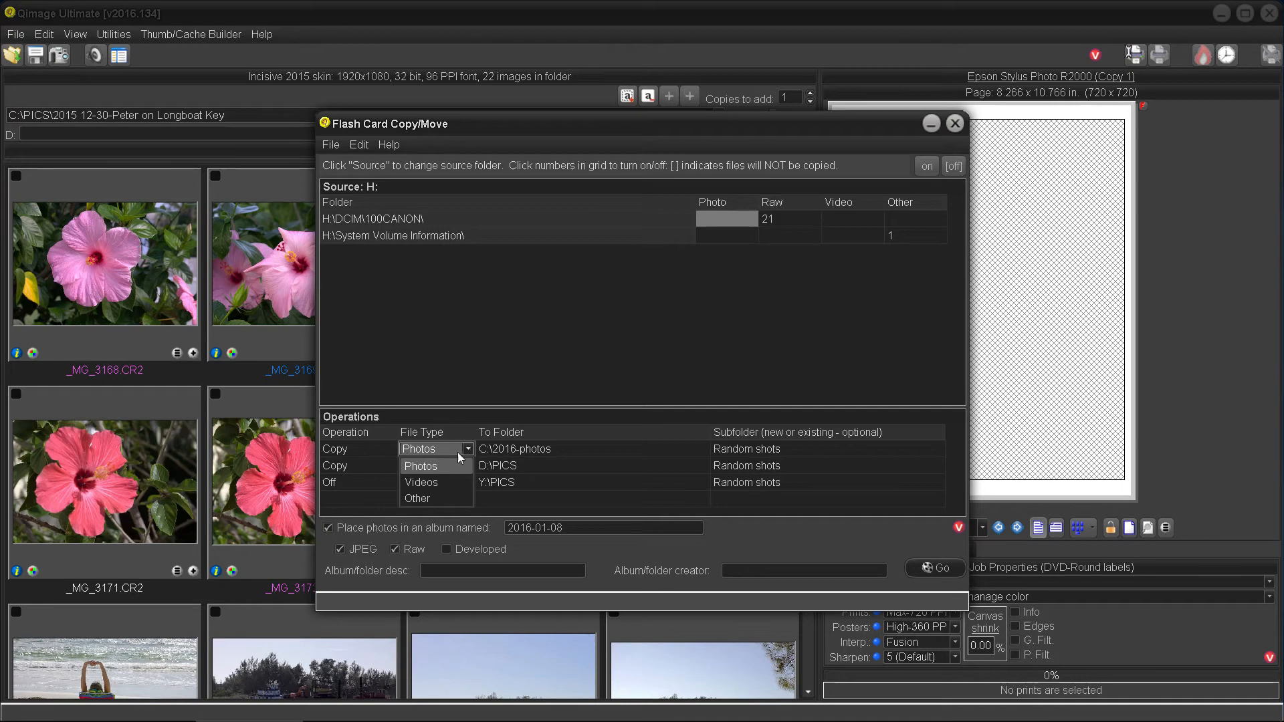
left_click(468, 447)
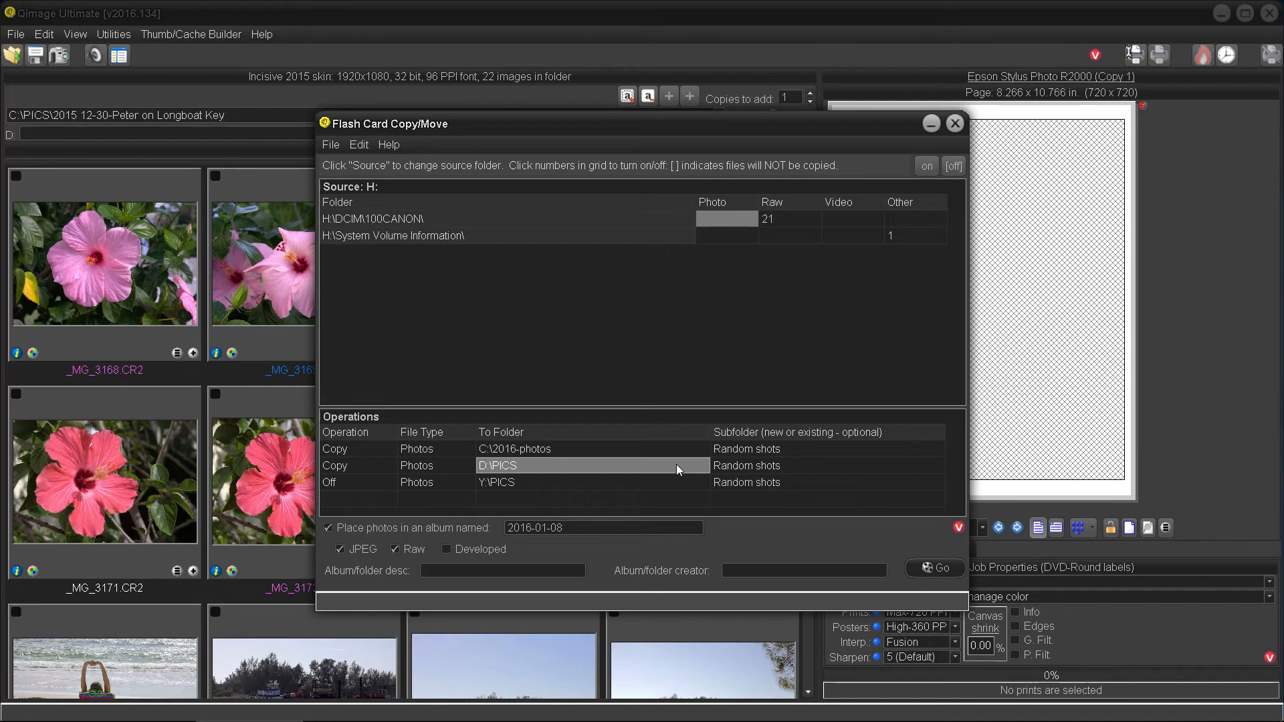
left_click(452, 502)
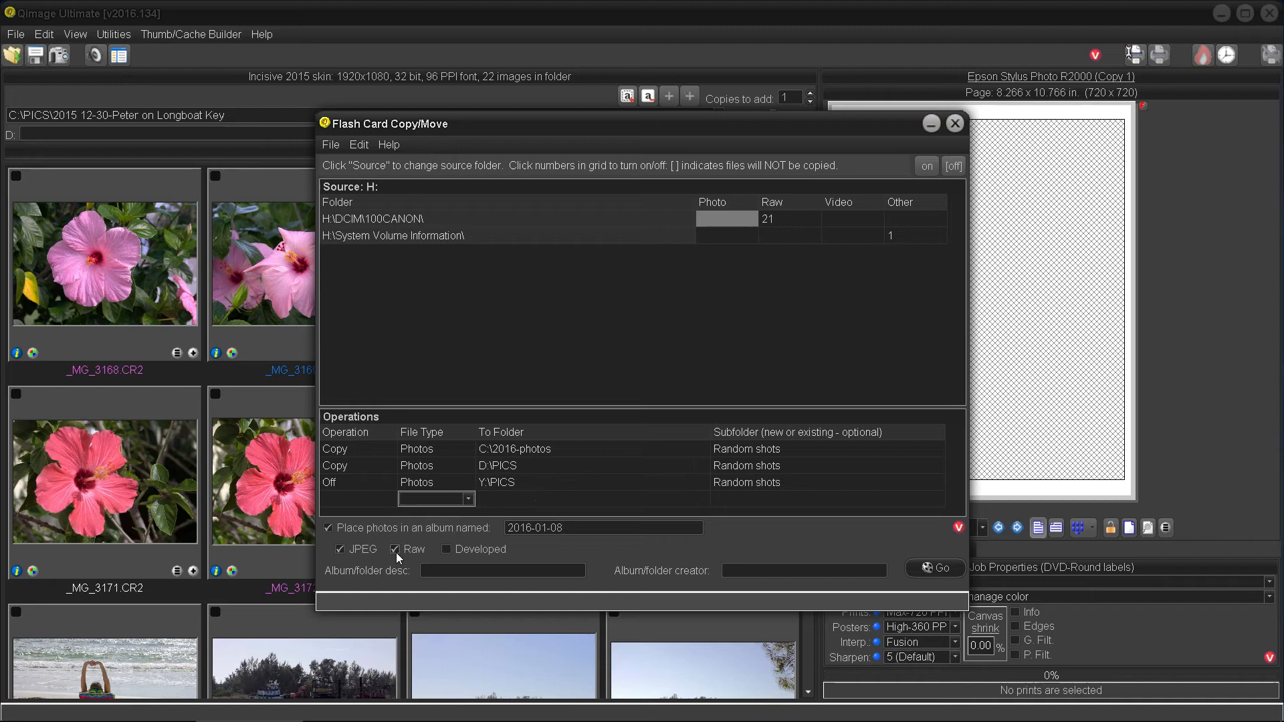
Run the photo transfer to the Random shots subfolders, dismiss the transfer report and close the flash card copy/move tool
left_click(557, 525)
left_click(940, 568)
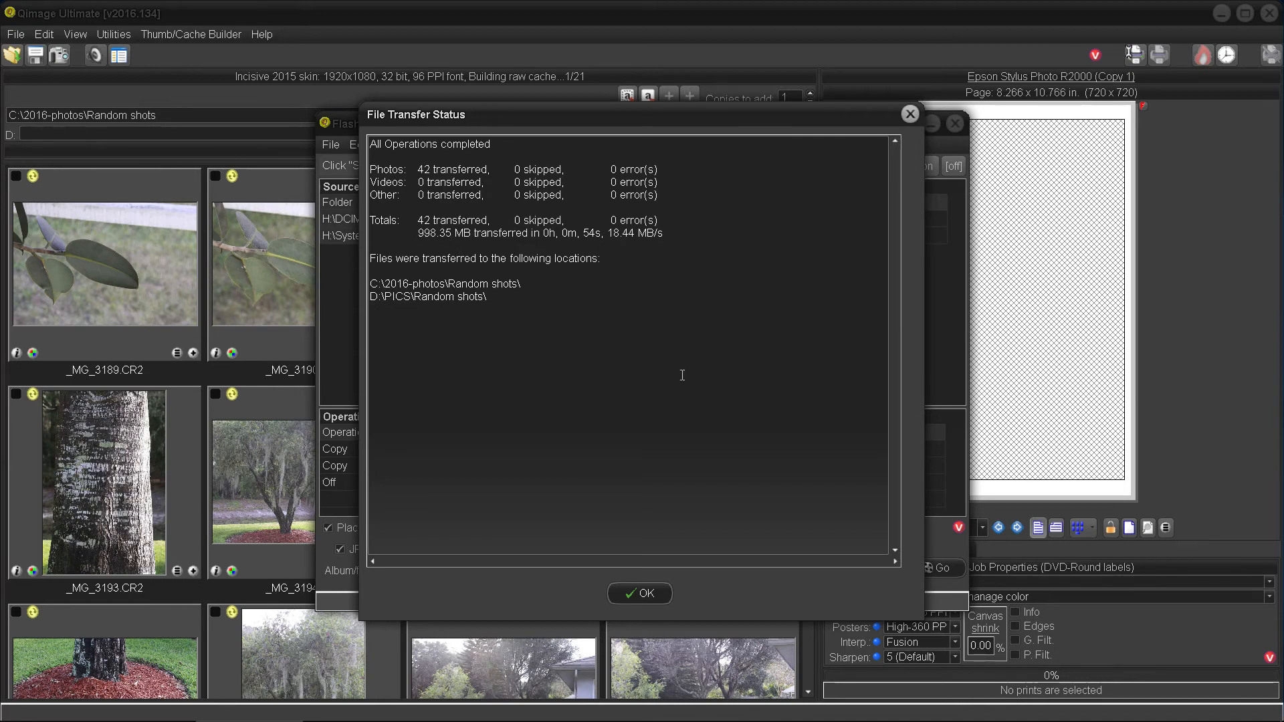
left_click(643, 594)
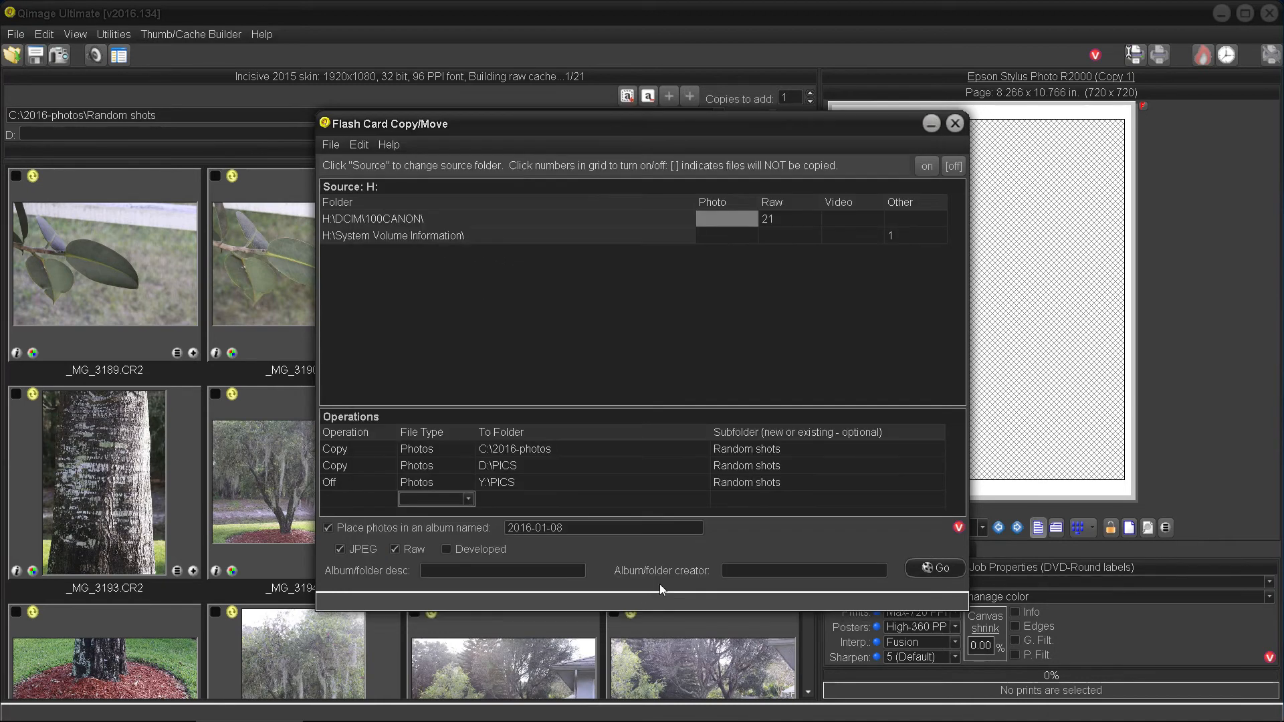
left_click(954, 123)
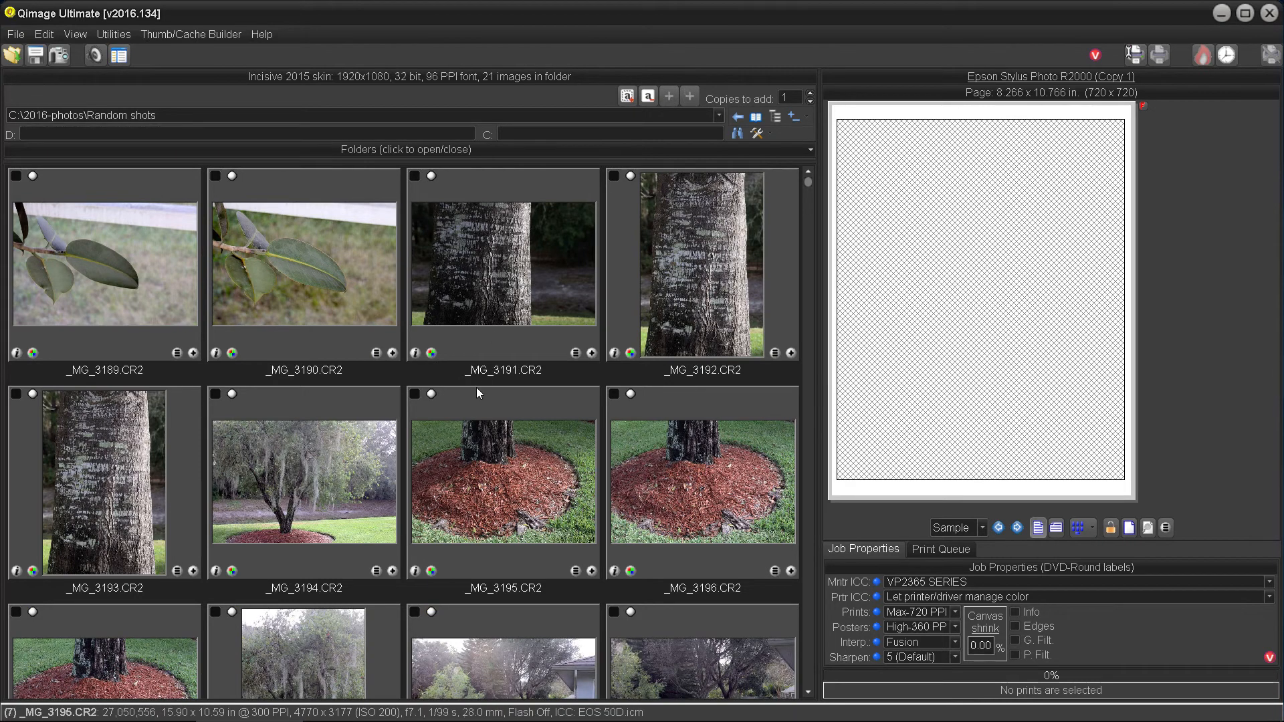
View _MG_3195.CR2 at full screen and return to the thumbnails
double_click(468, 479)
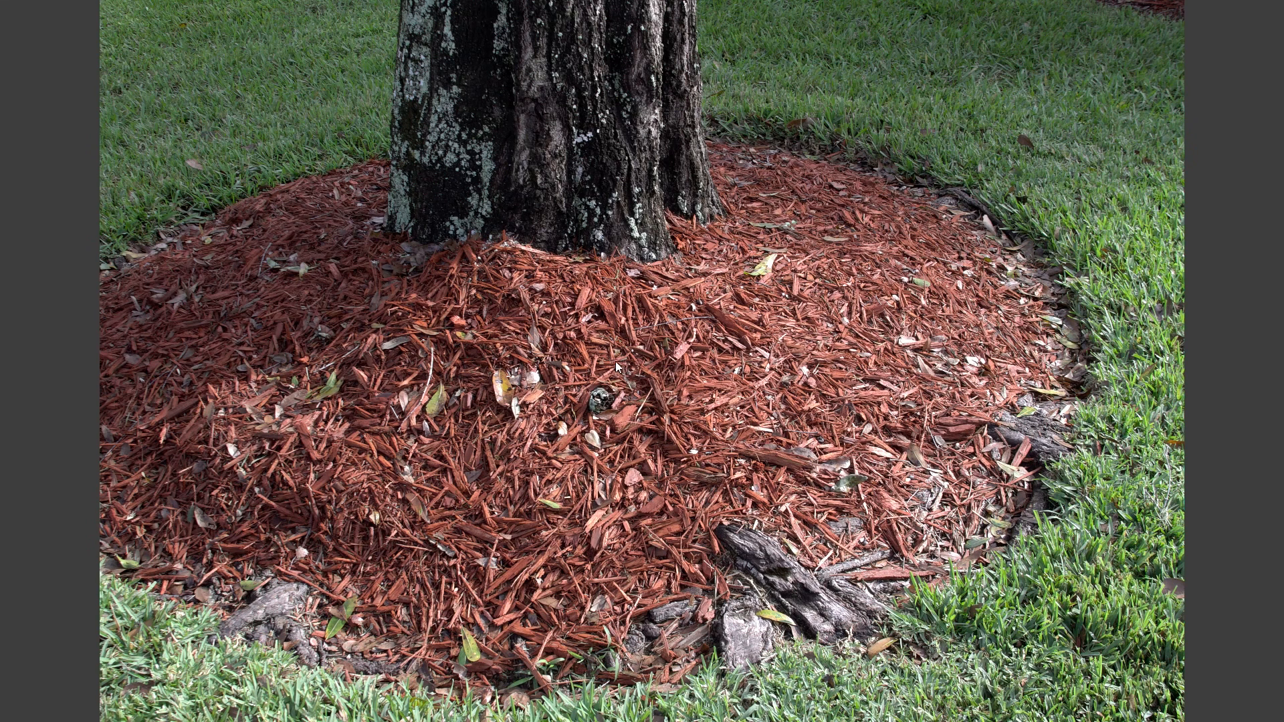
right_click(616, 361)
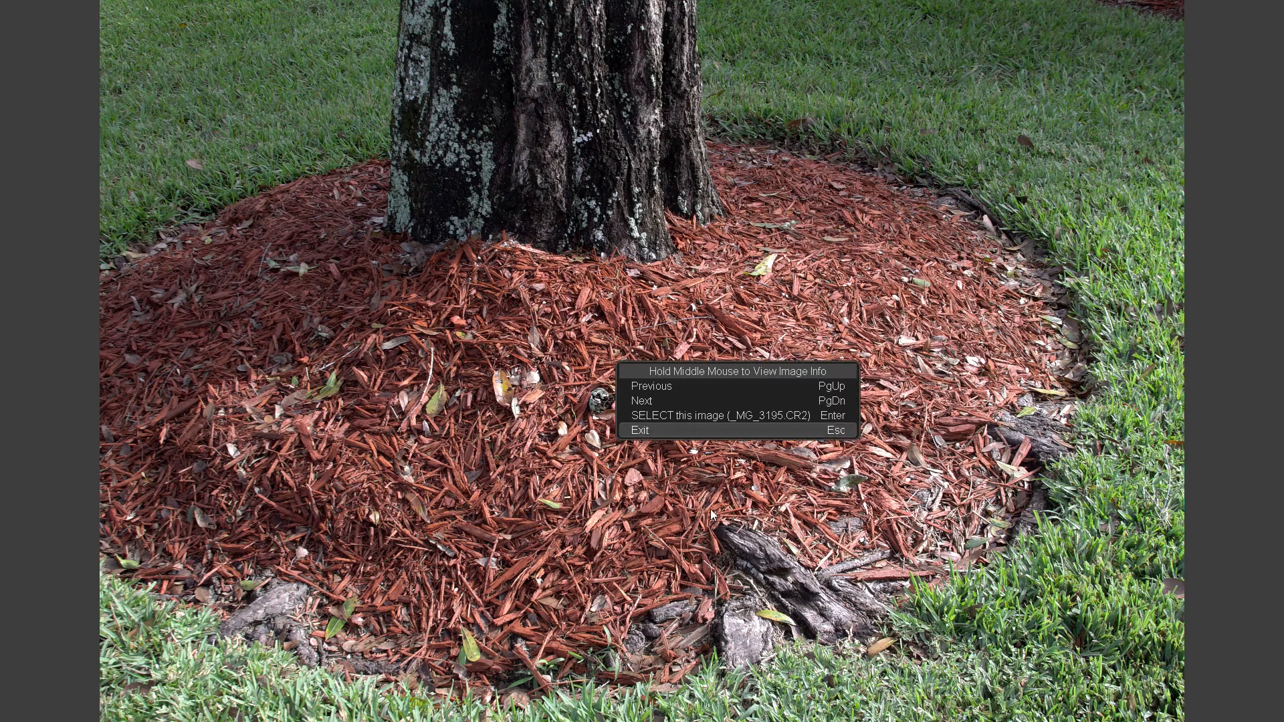
left_click(701, 429)
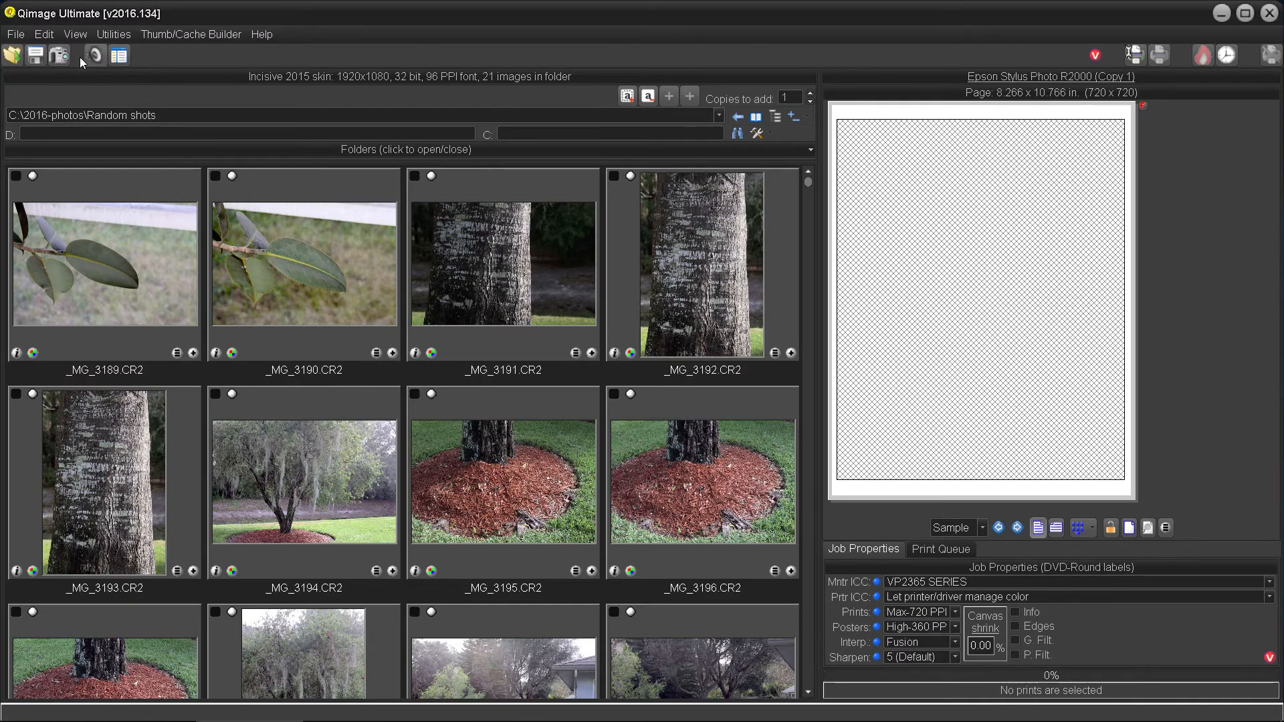
Reopen the flash card copy/move tool, set the first operation's subfolder to "Random shots-2" and copy that name to all rows
left_click(60, 55)
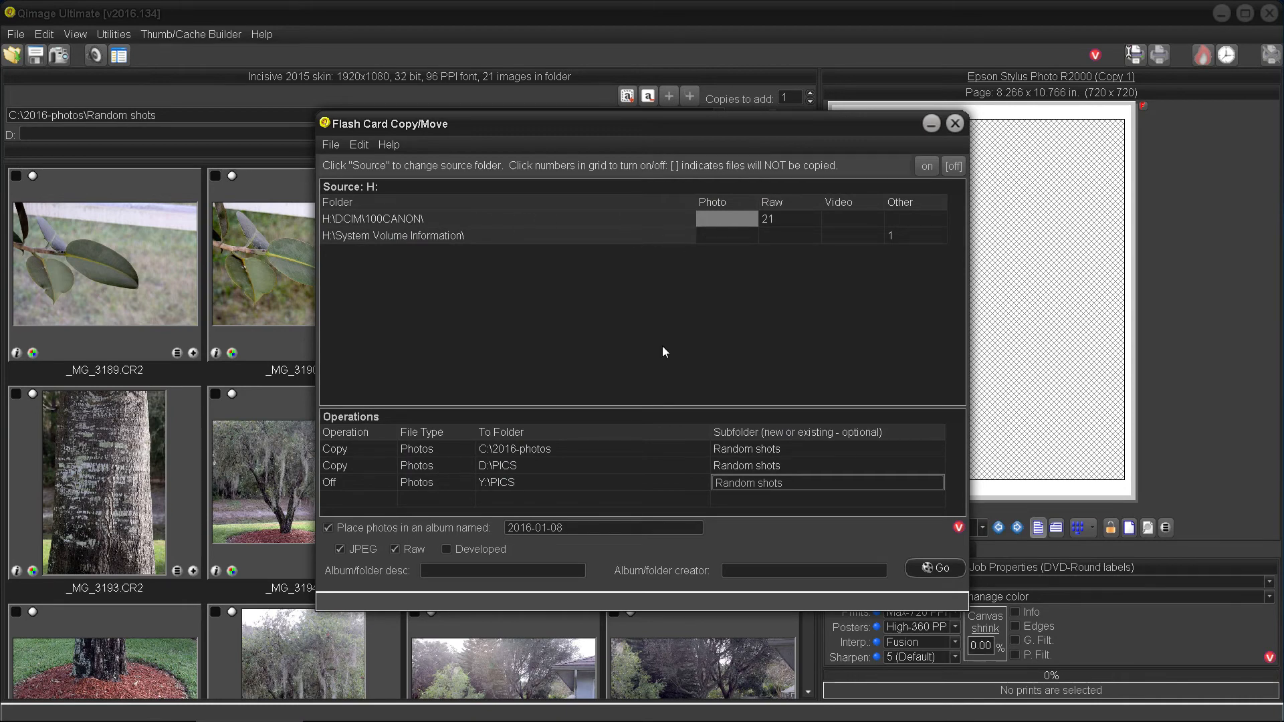
left_click(526, 445)
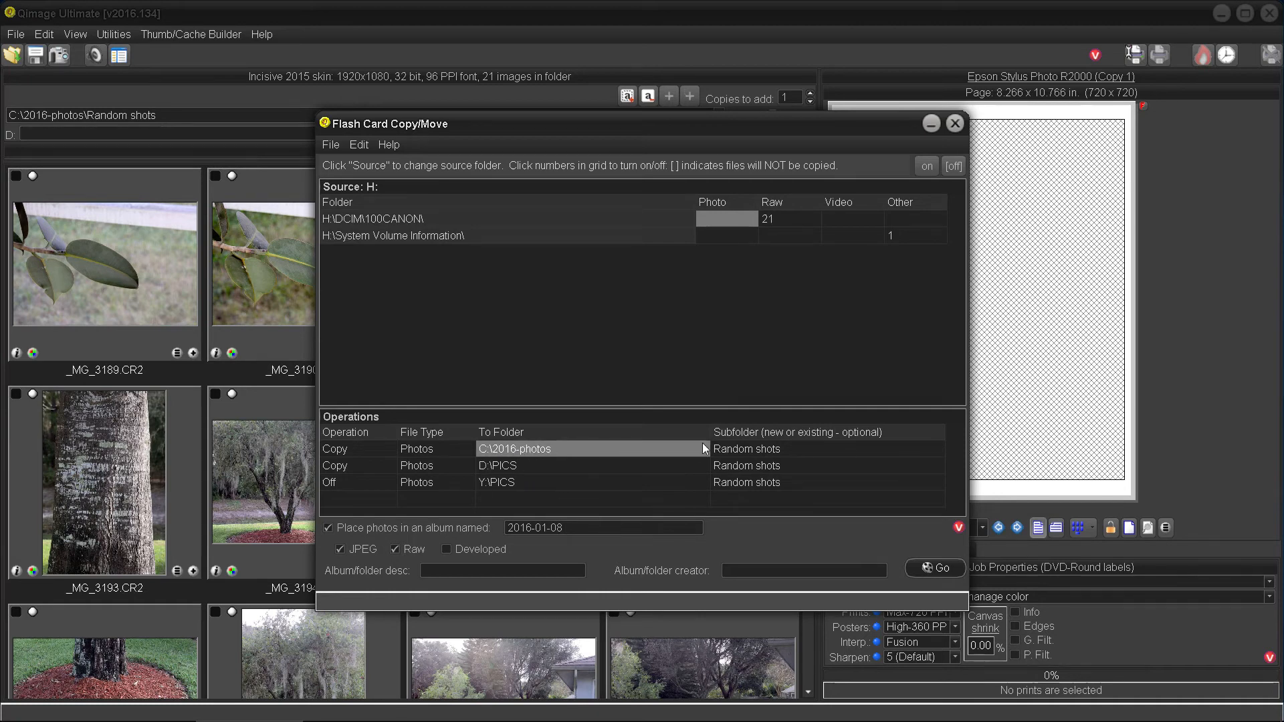
left_click(798, 448)
double_click(797, 448)
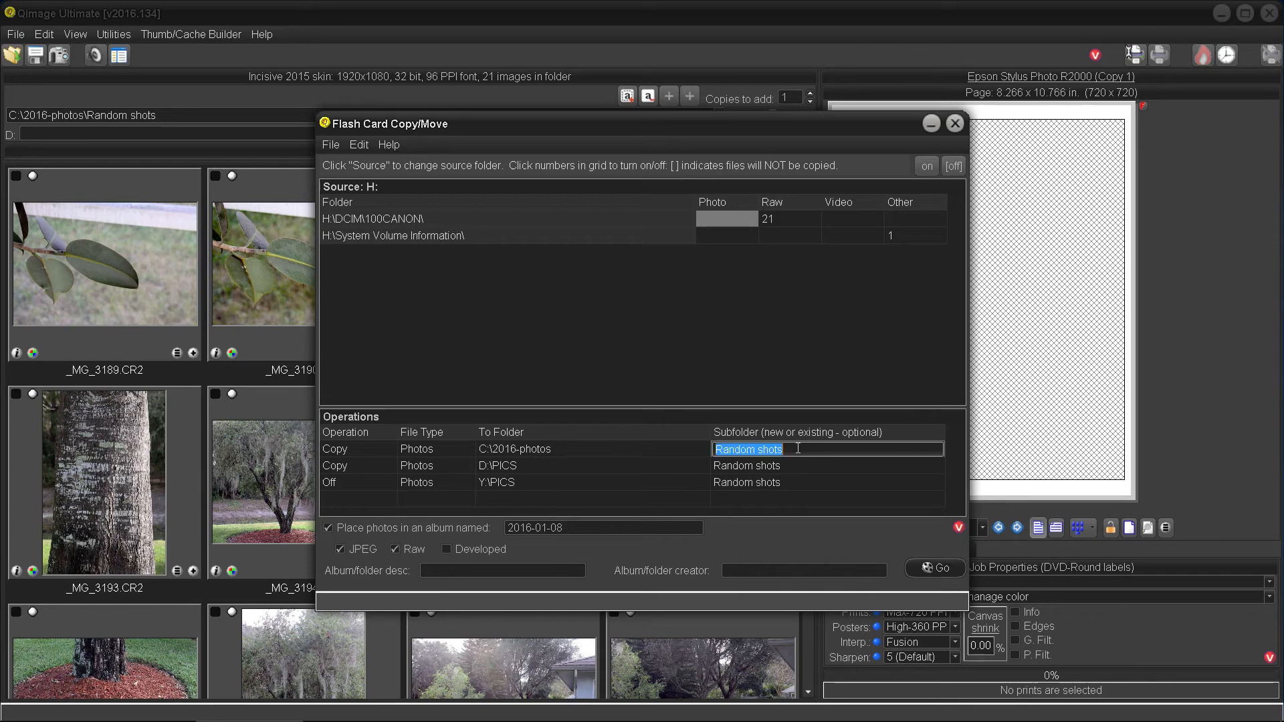
left_click(797, 448)
right_click(827, 454)
left_click(872, 517)
Set the second operation, which copies photos to D:\PICS, to Off
left_click(381, 467)
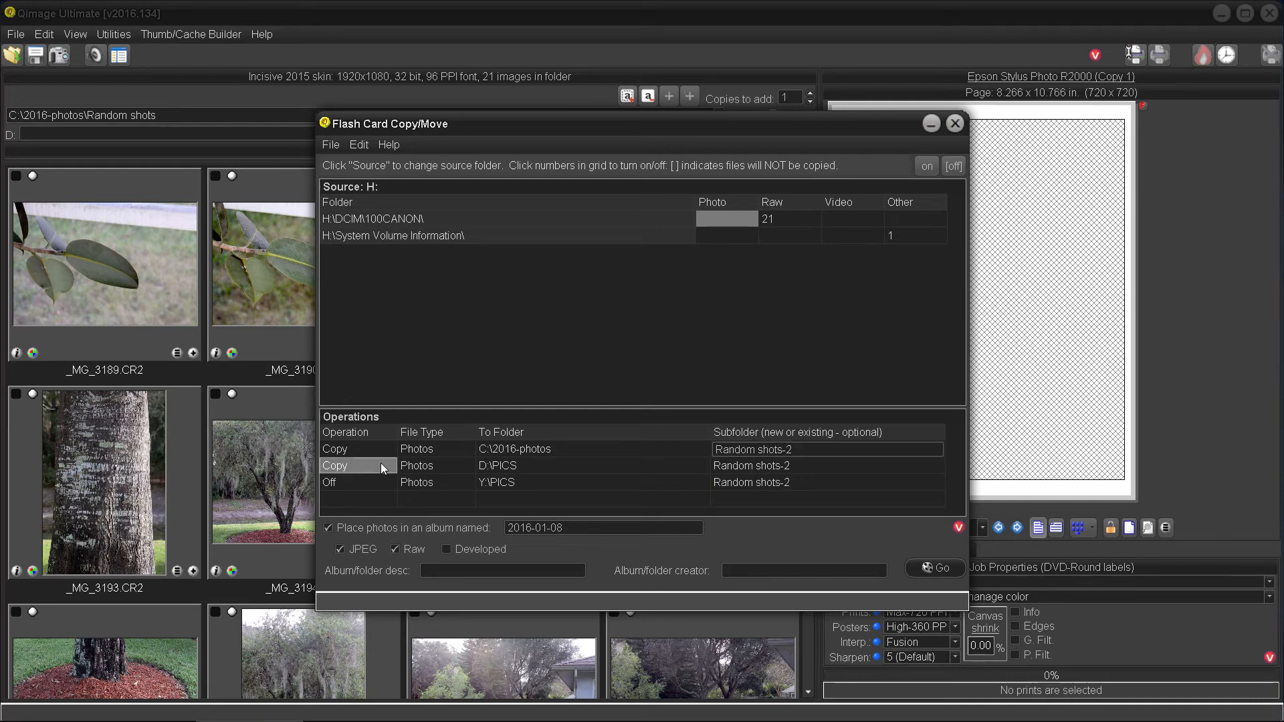
left_click(389, 467)
left_click(381, 526)
left_click(422, 487)
Transfer the card photos to the Random shots-2 subfolder of C:\2016-photos, dismiss the report and close the copy tool
left_click(547, 451)
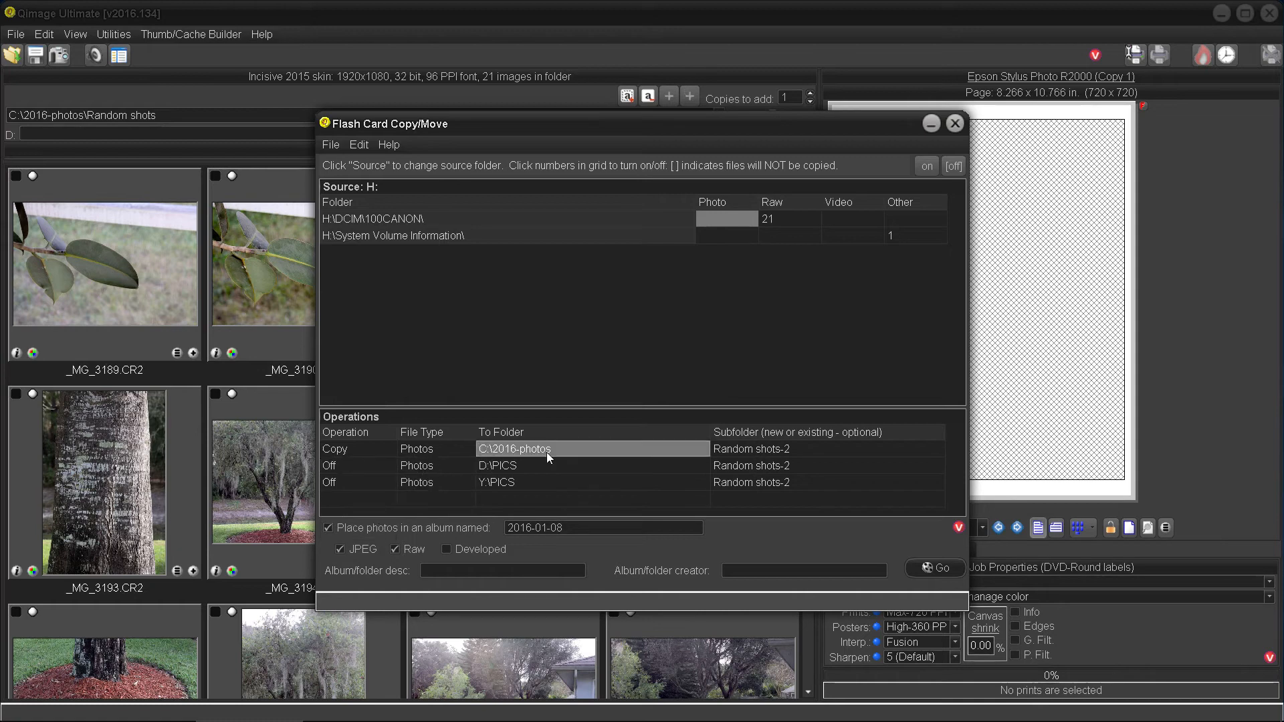
left_click(757, 449)
left_click(689, 450)
left_click(746, 449)
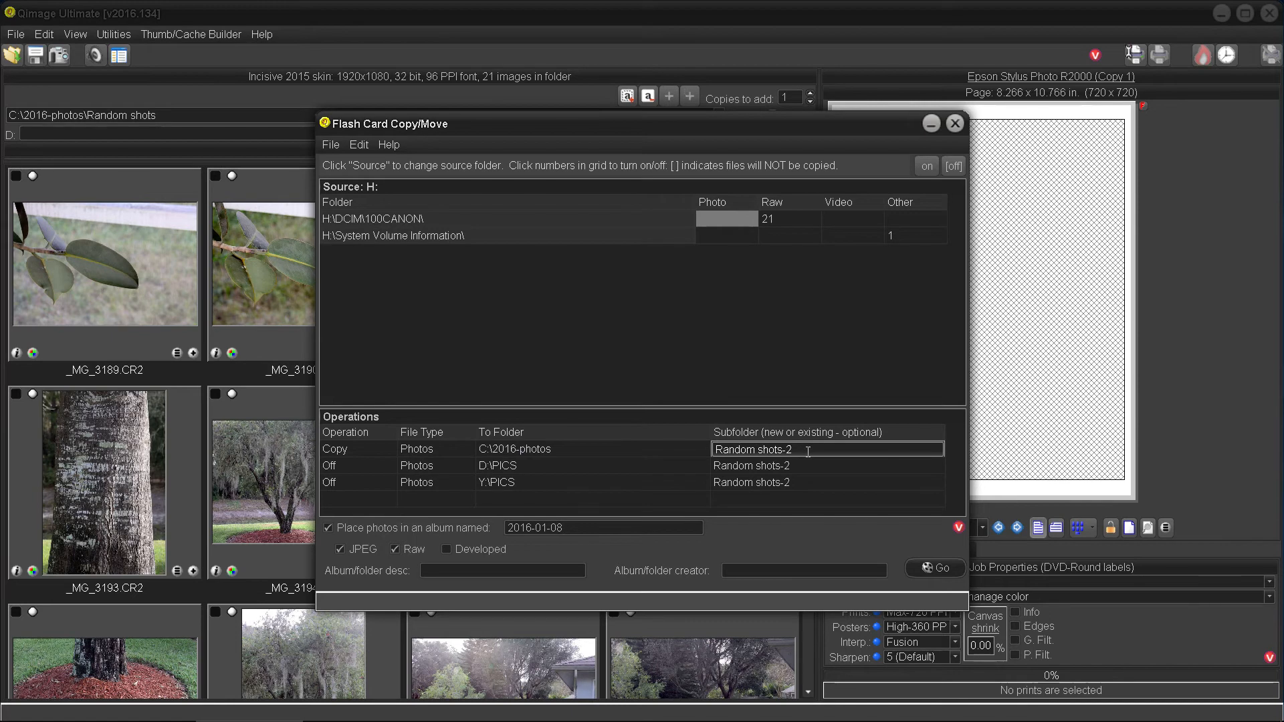
left_click(544, 444)
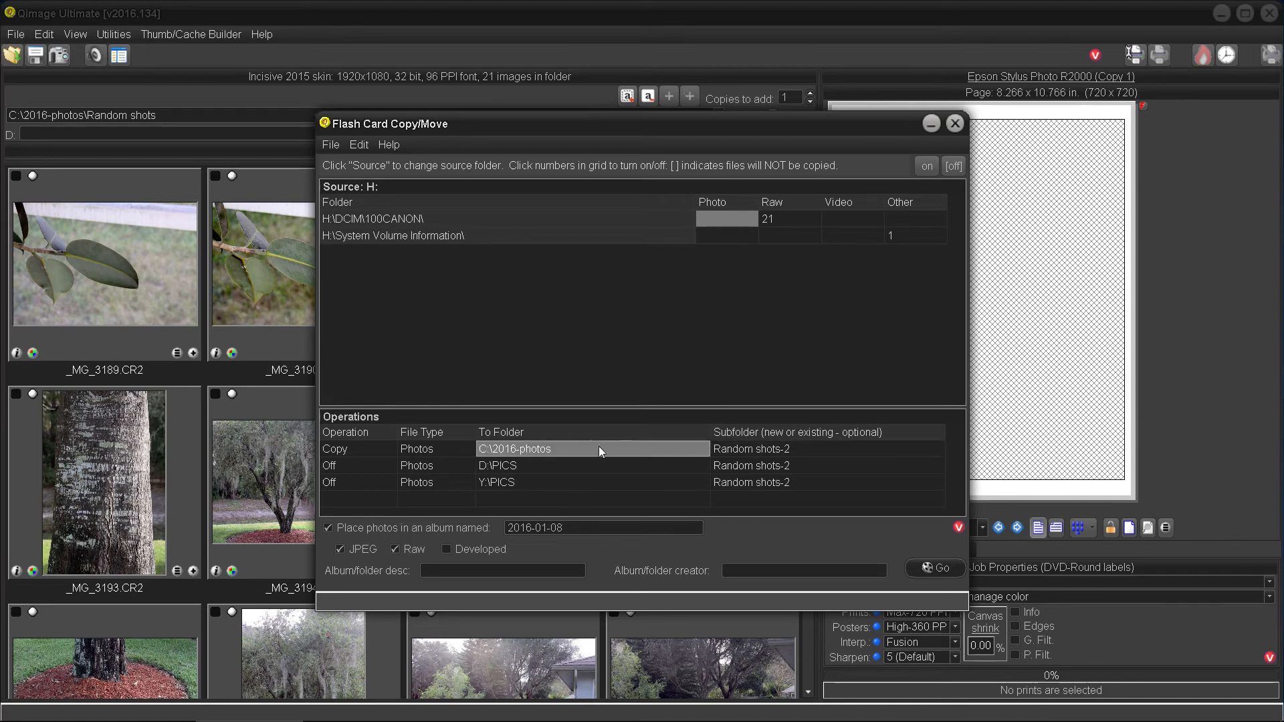
left_click(939, 568)
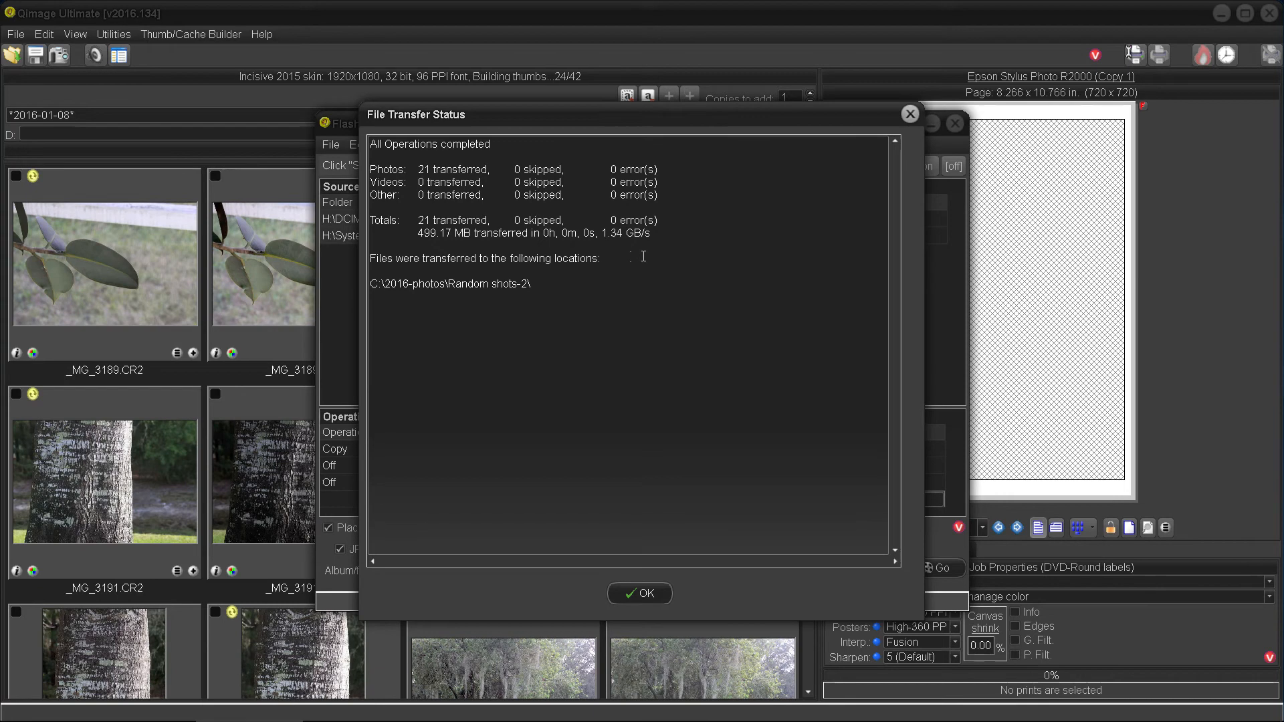
left_click(627, 589)
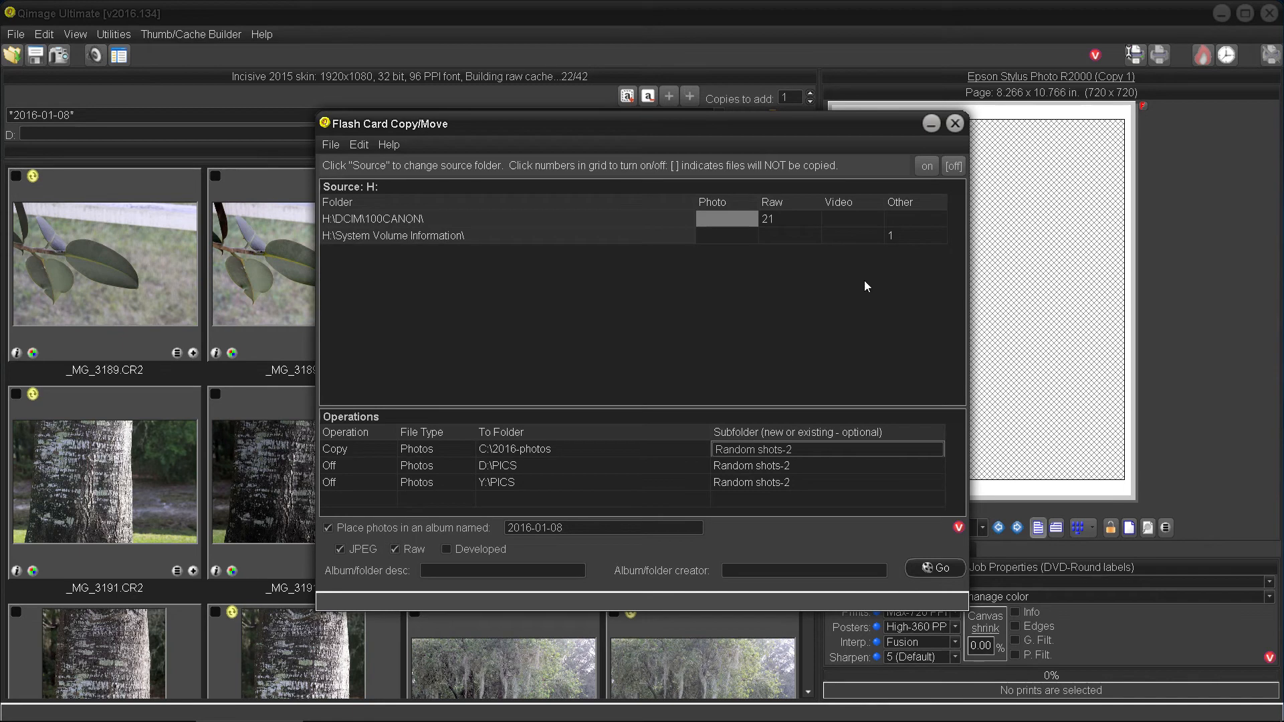
left_click(956, 124)
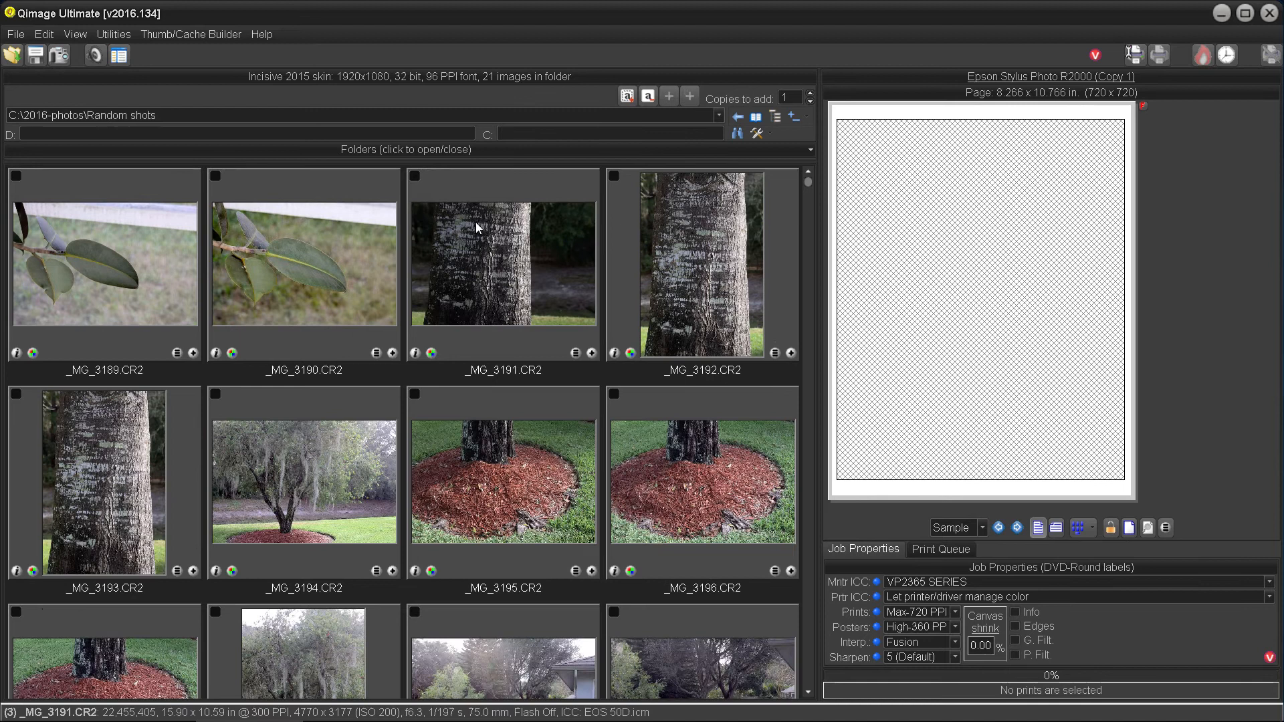
Open the Random shots-2 folder under 2016-photos from the folder tree to view its photos, and collapse the tree
left_click(352, 151)
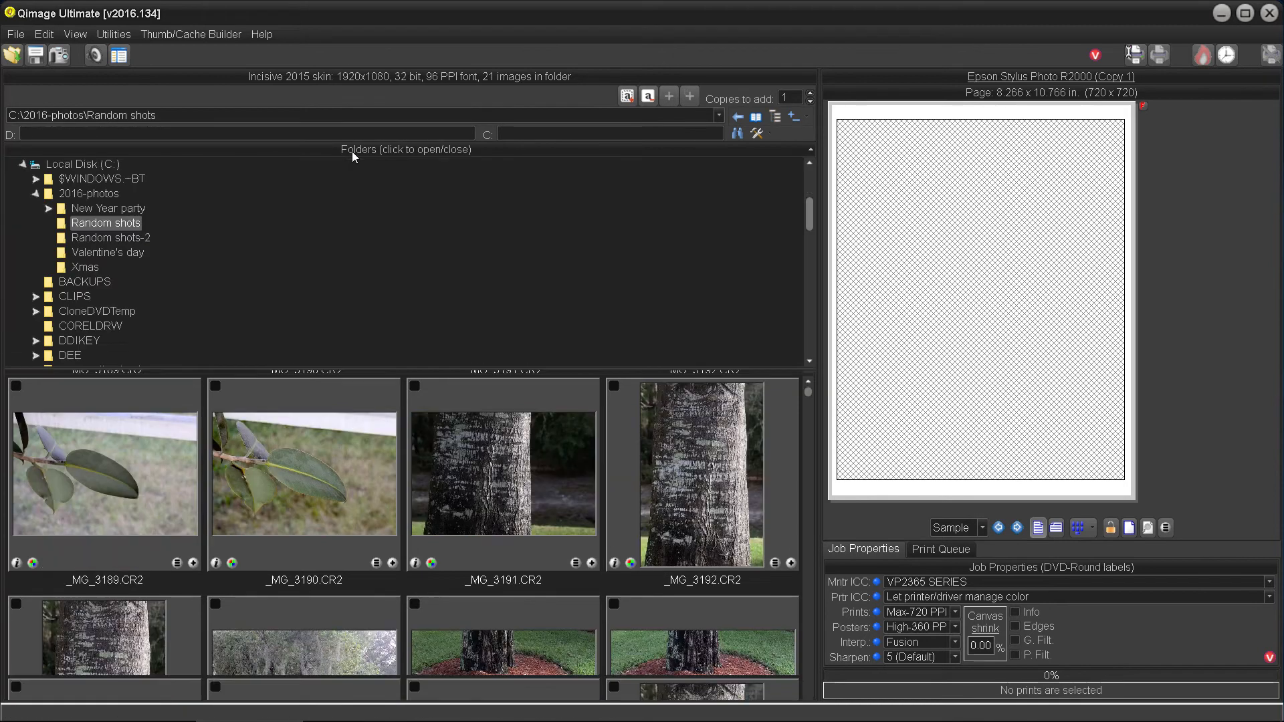
left_click(134, 239)
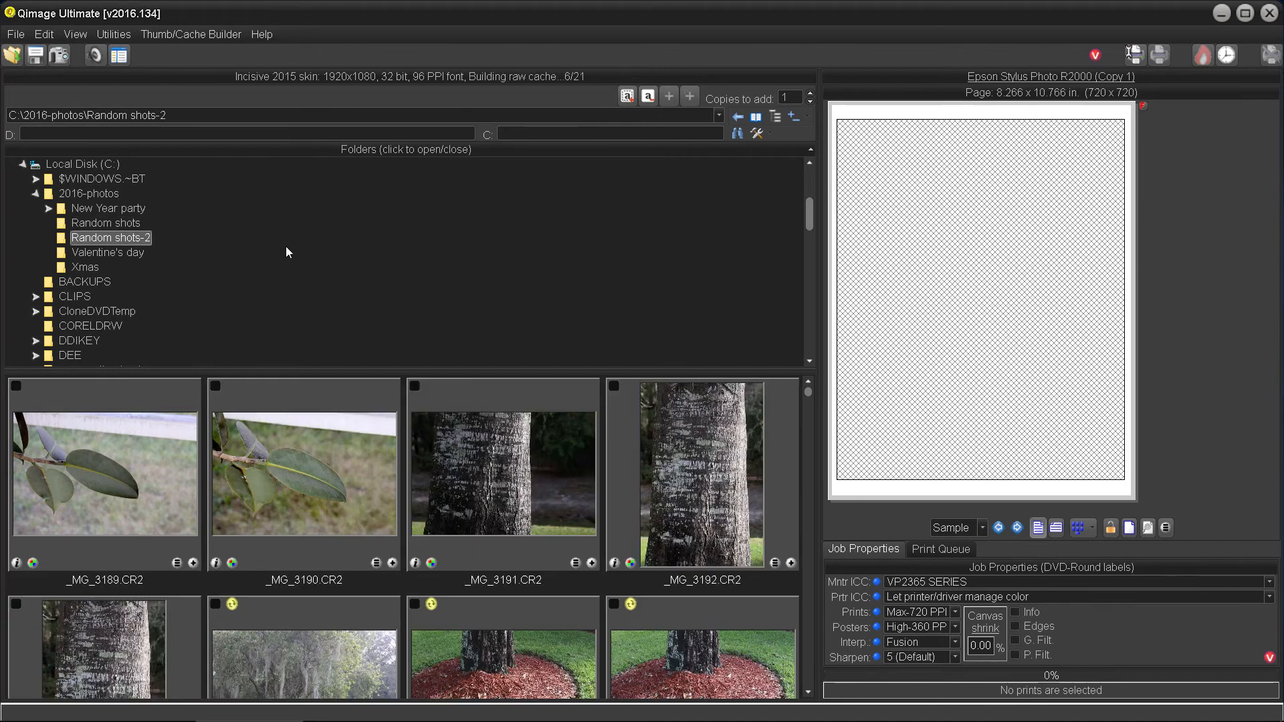
left_click(327, 147)
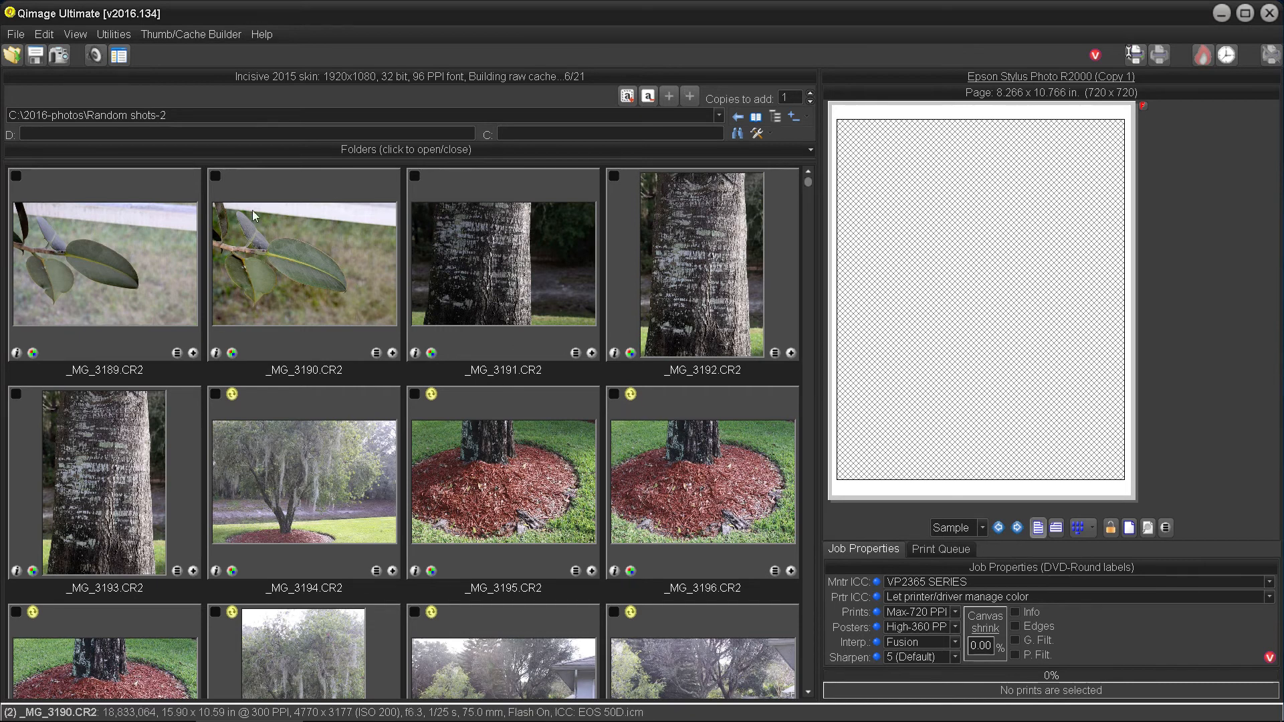
Review the destination and subfolder settings in the flash card copy/move tool and close it
left_click(57, 53)
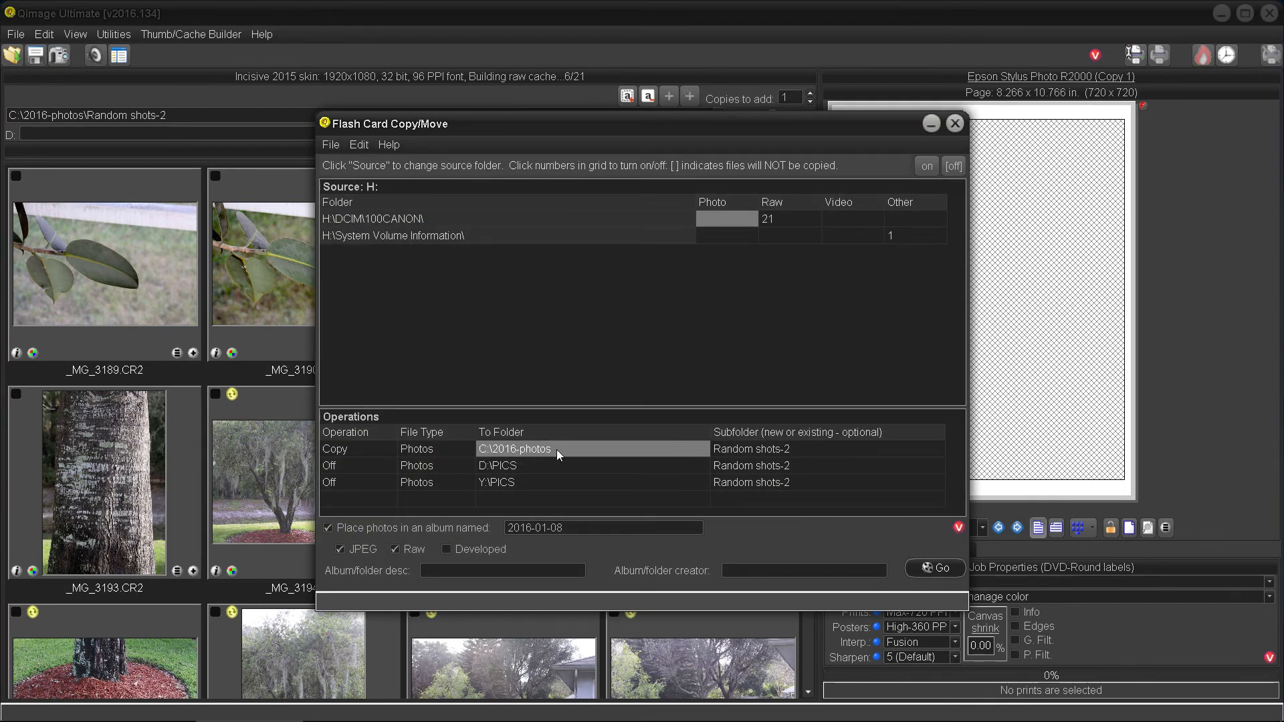
left_click(728, 498)
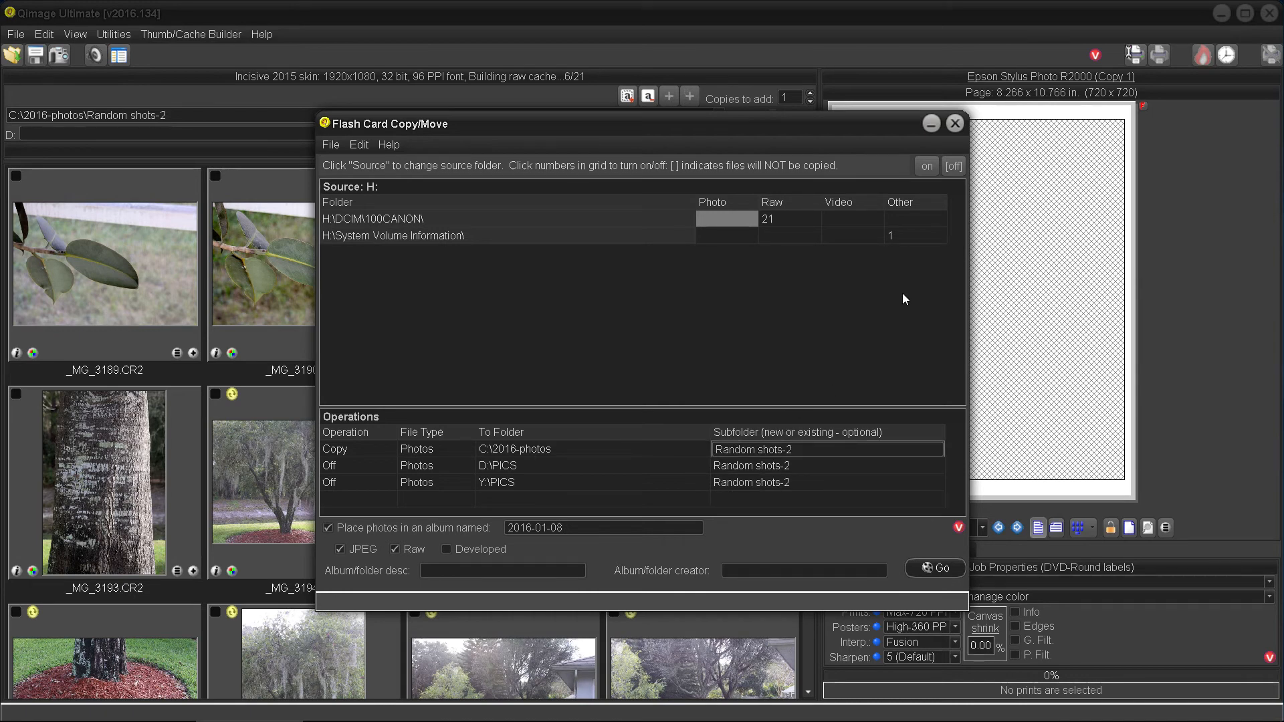
left_click(954, 123)
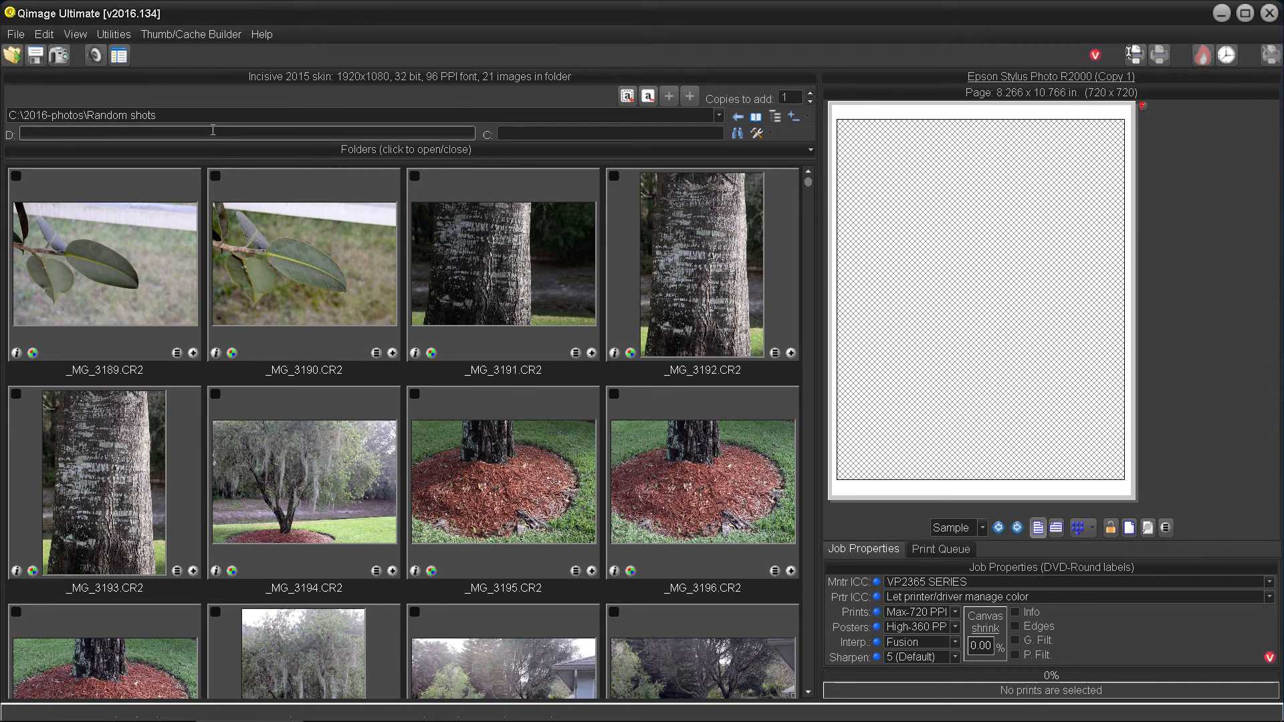
Set the flash card copy/move tool's source folder to C:\2016-photos\Random shots and put the tool away
left_click(59, 57)
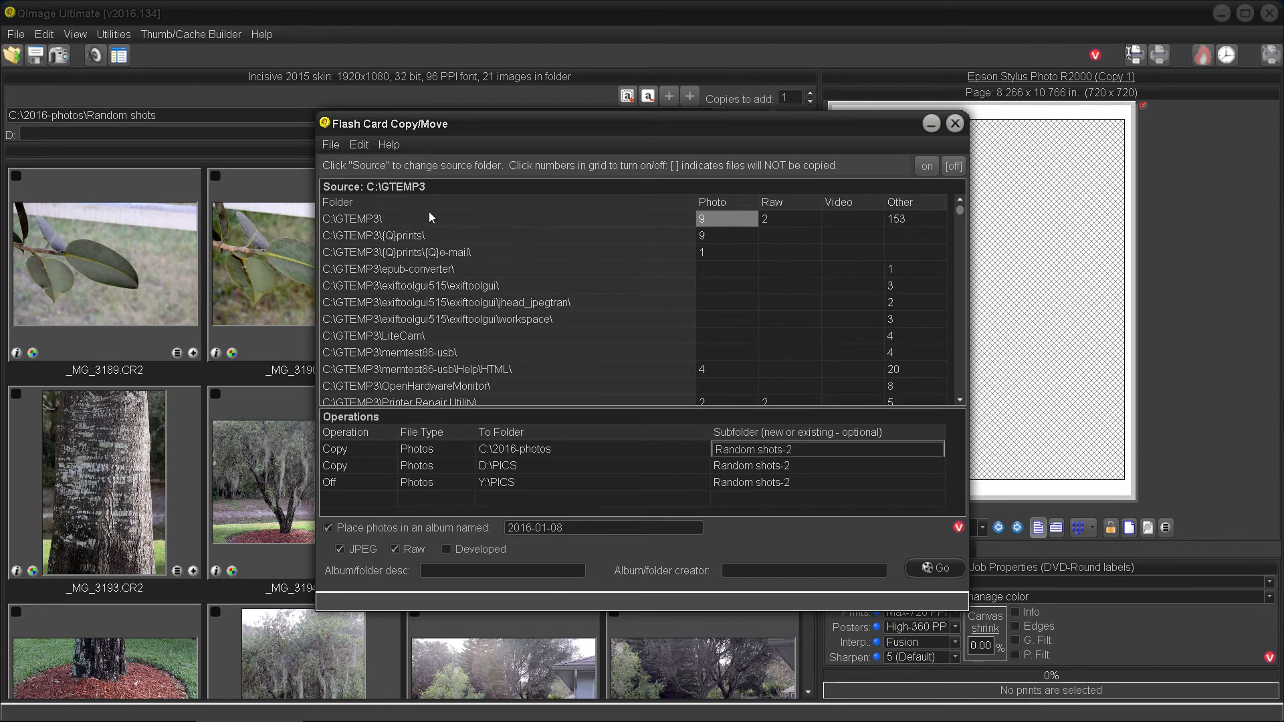
left_click(357, 191)
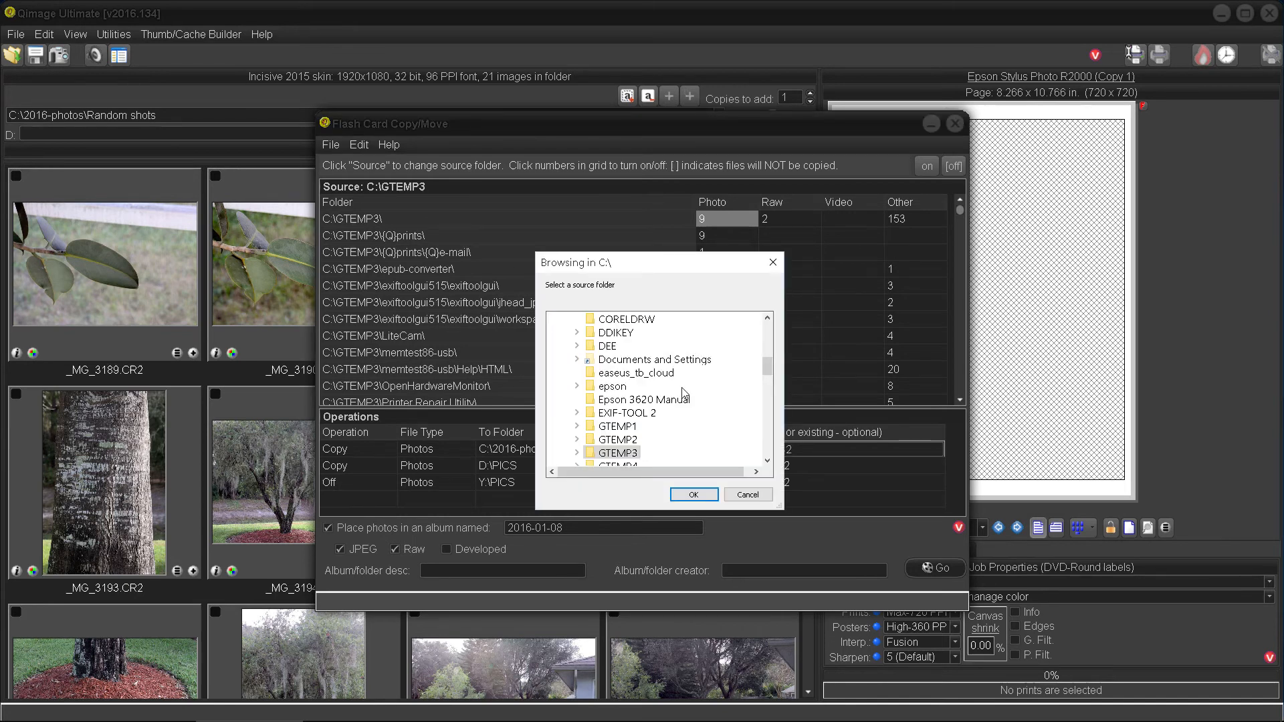
left_click_drag(767, 371, 768, 356)
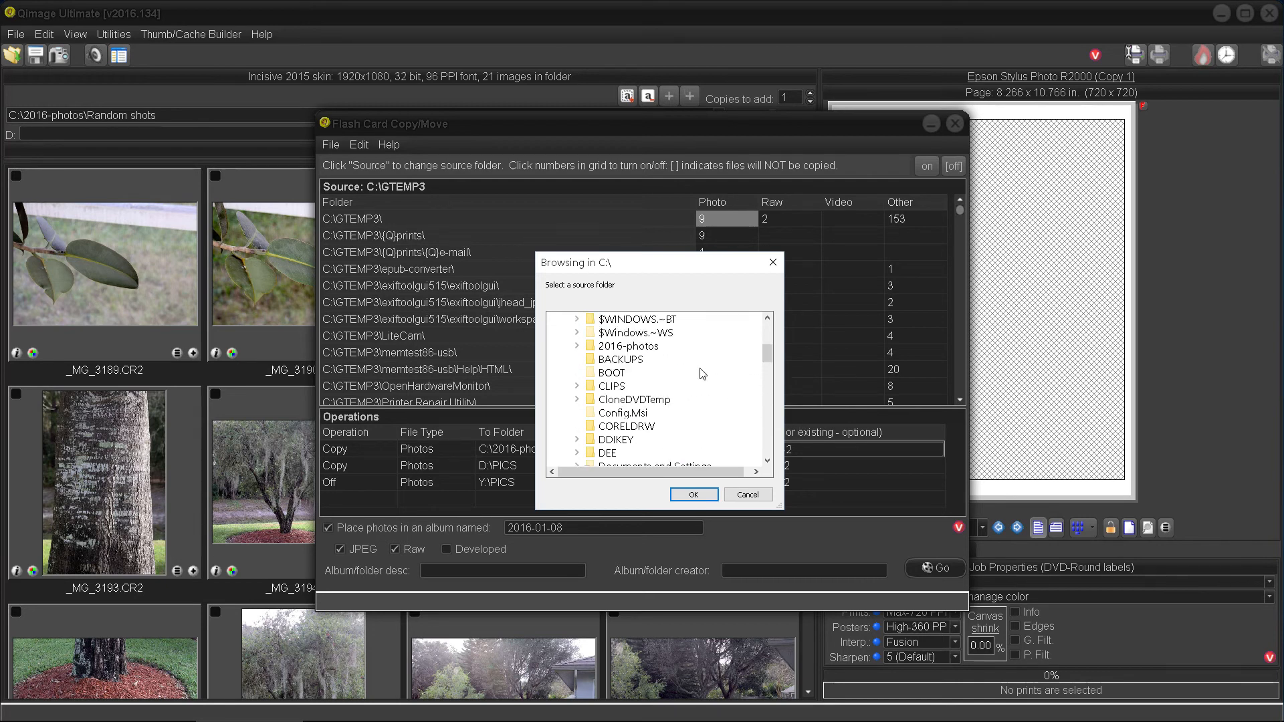
double_click(635, 350)
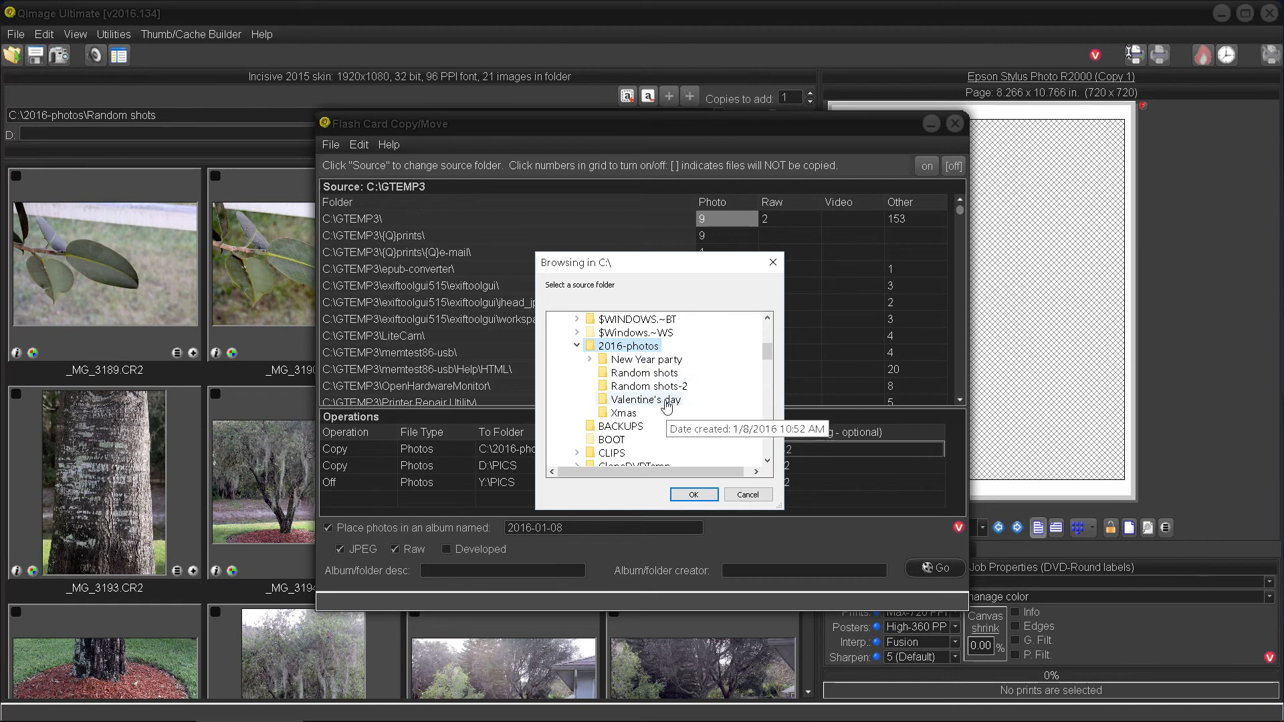
left_click(660, 373)
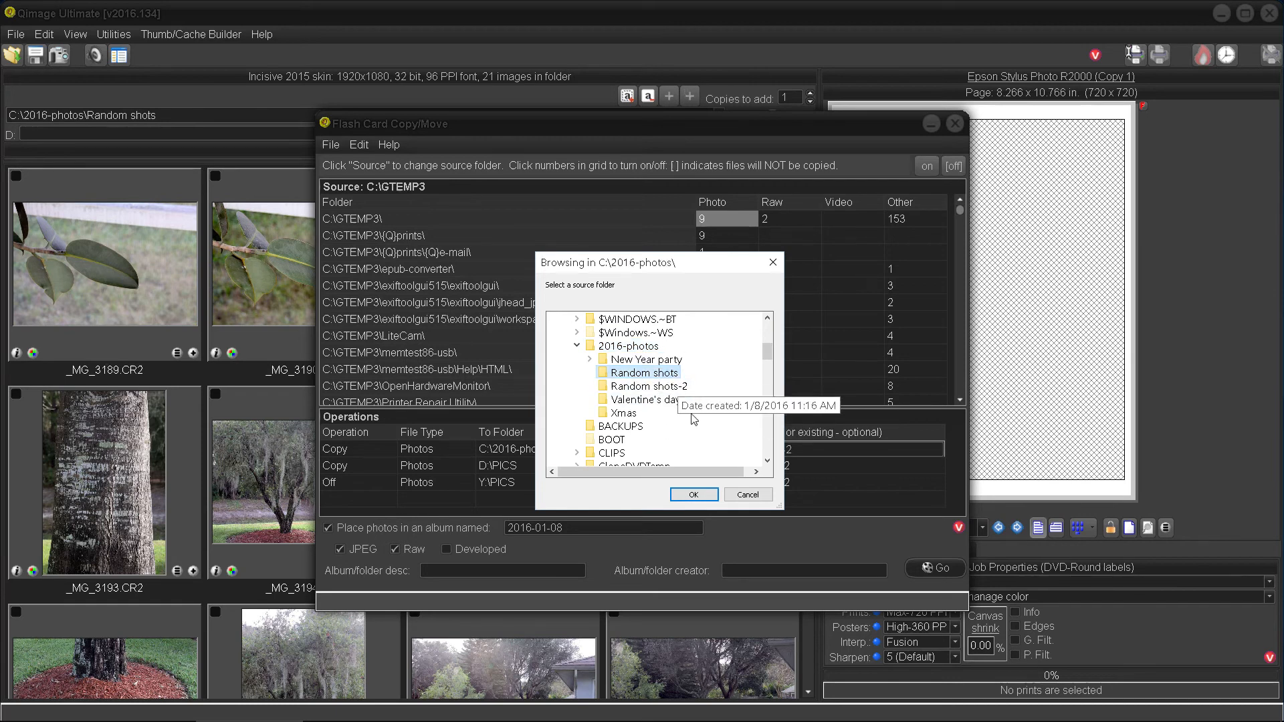
left_click(695, 495)
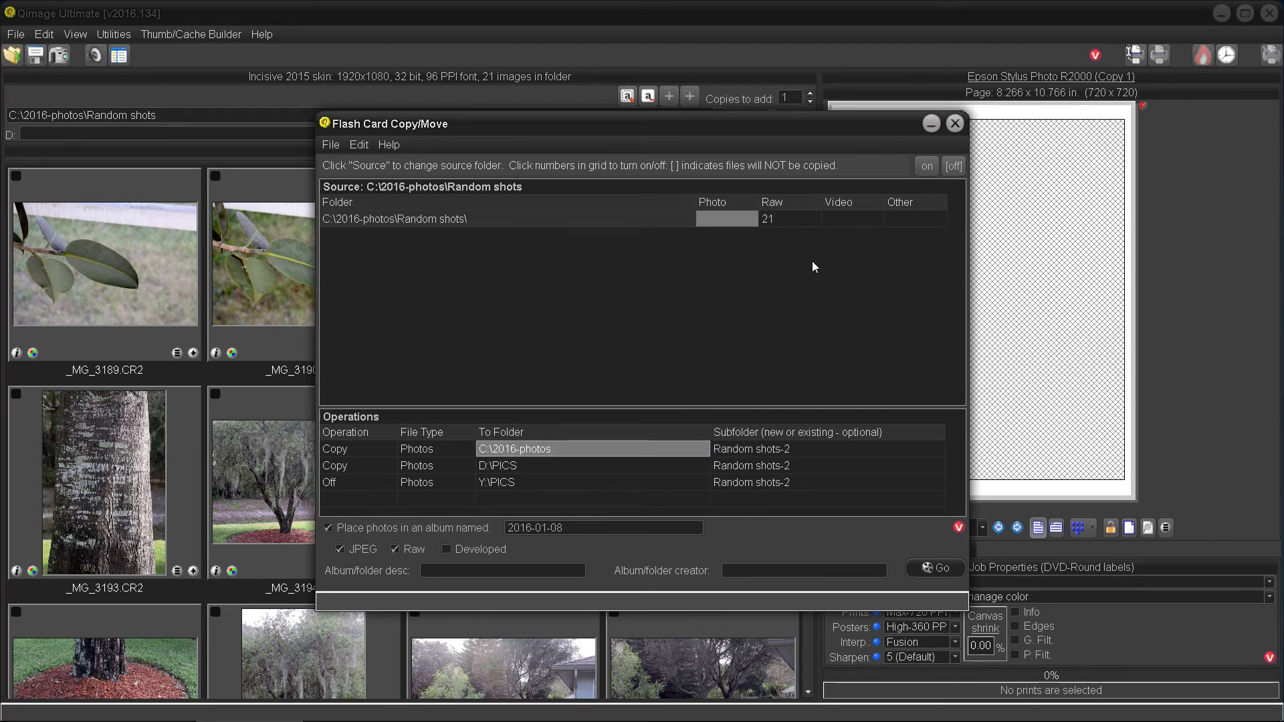
left_click(928, 125)
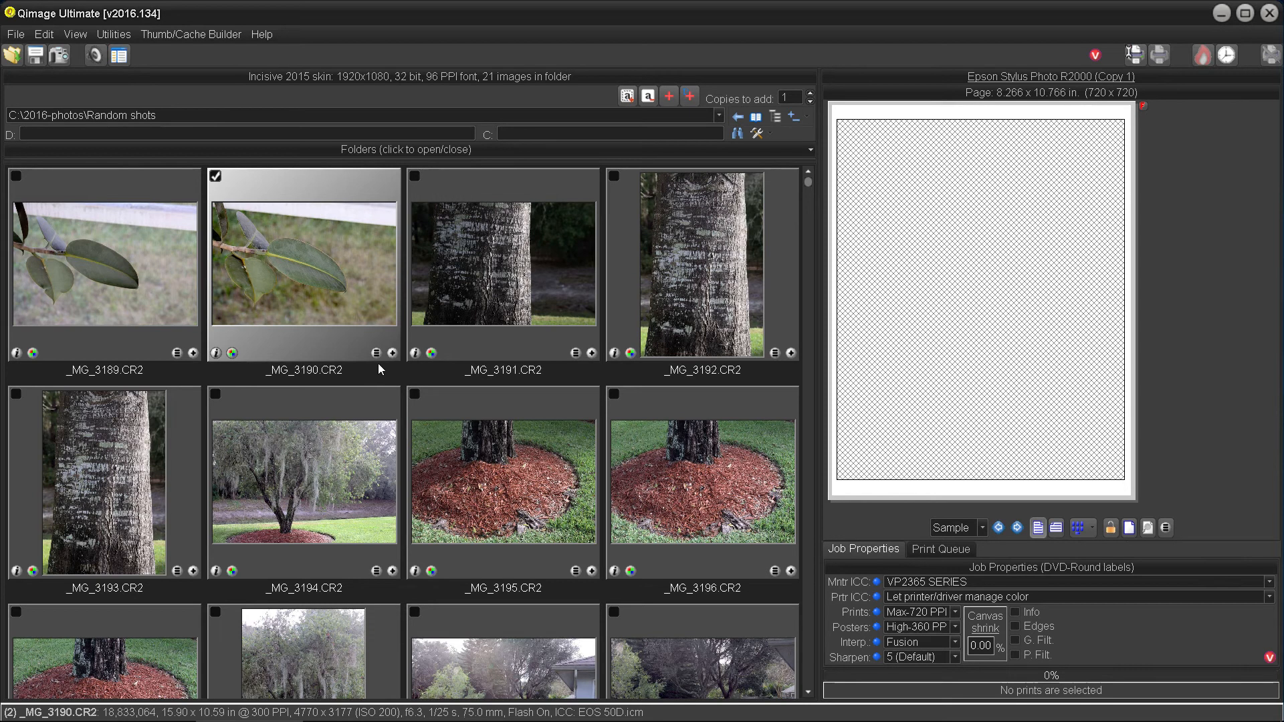
Add _MG_3190.CR2 to the print page and save an associated filter for it with RGB levels of 214 highlights and 13 shadows
left_click(392, 353)
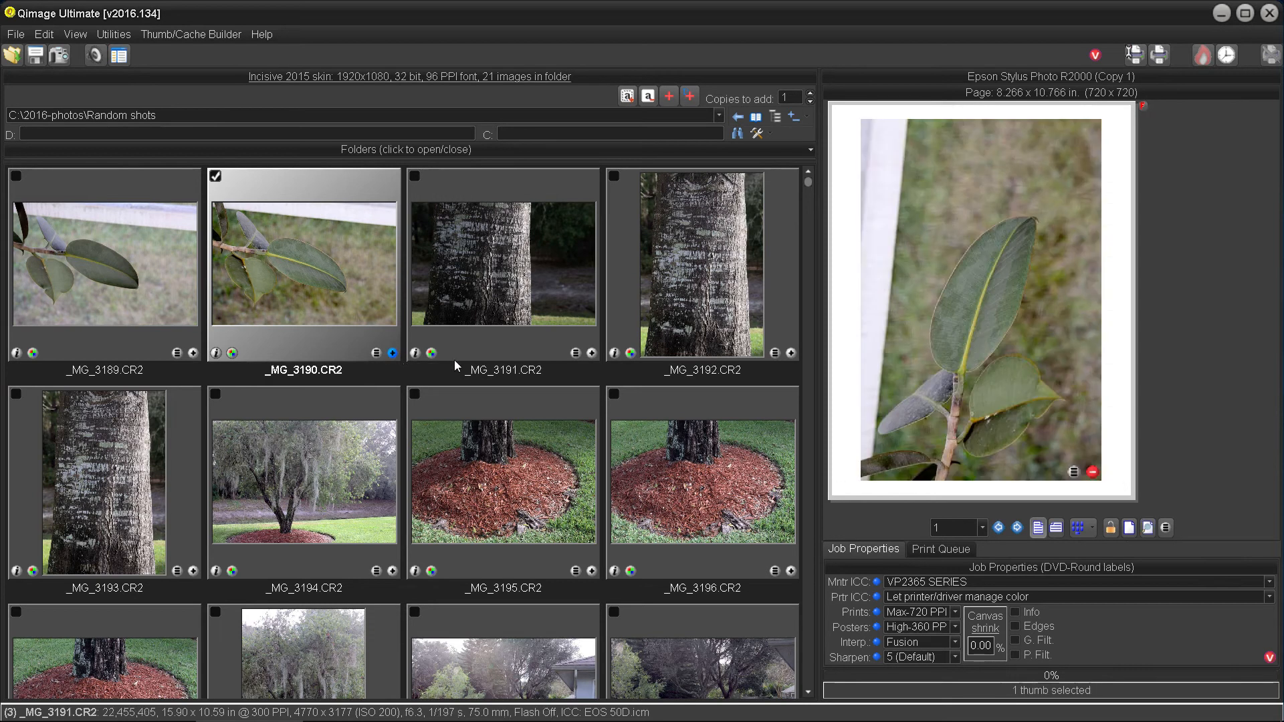
double_click(1029, 320)
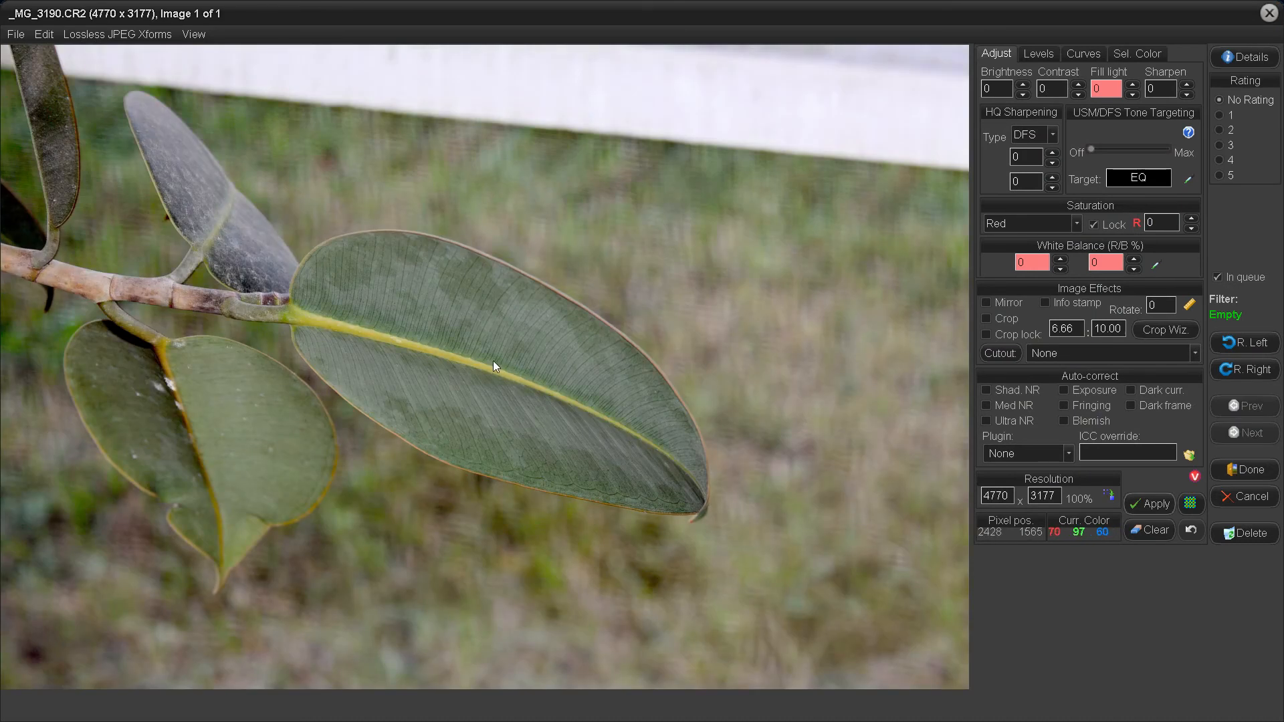
left_click(1045, 54)
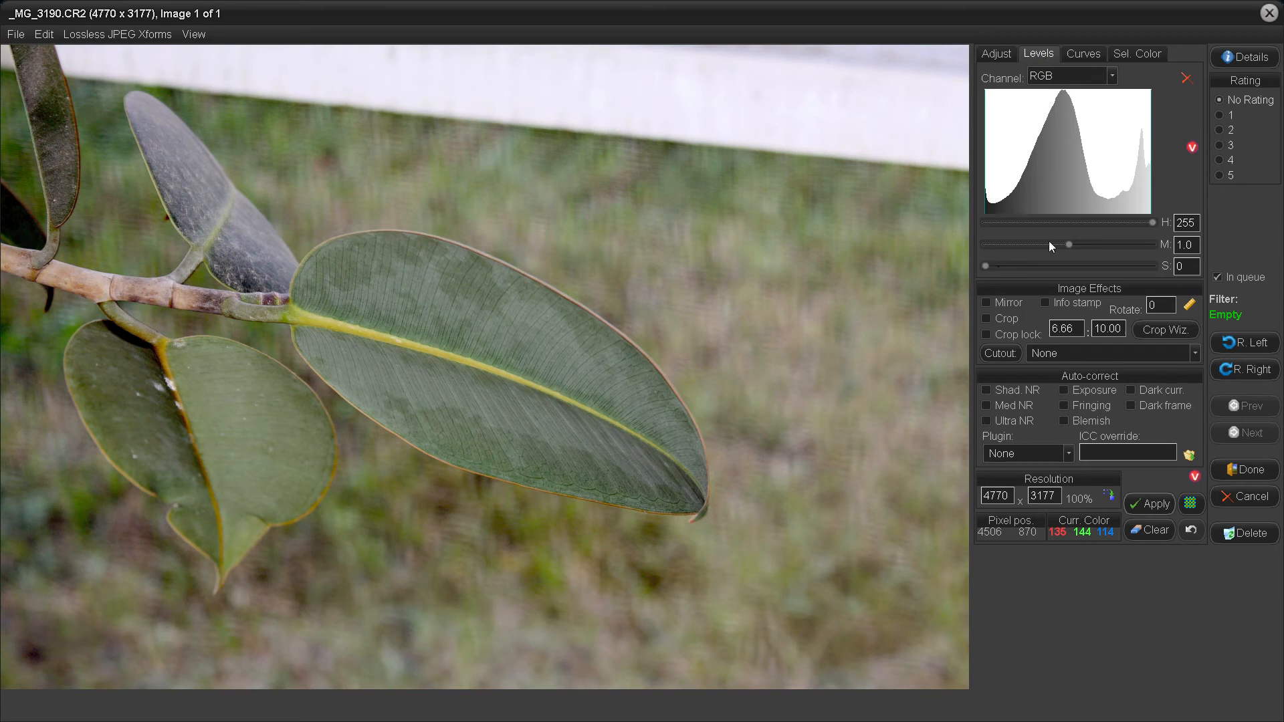
left_click_drag(1154, 222, 1137, 223)
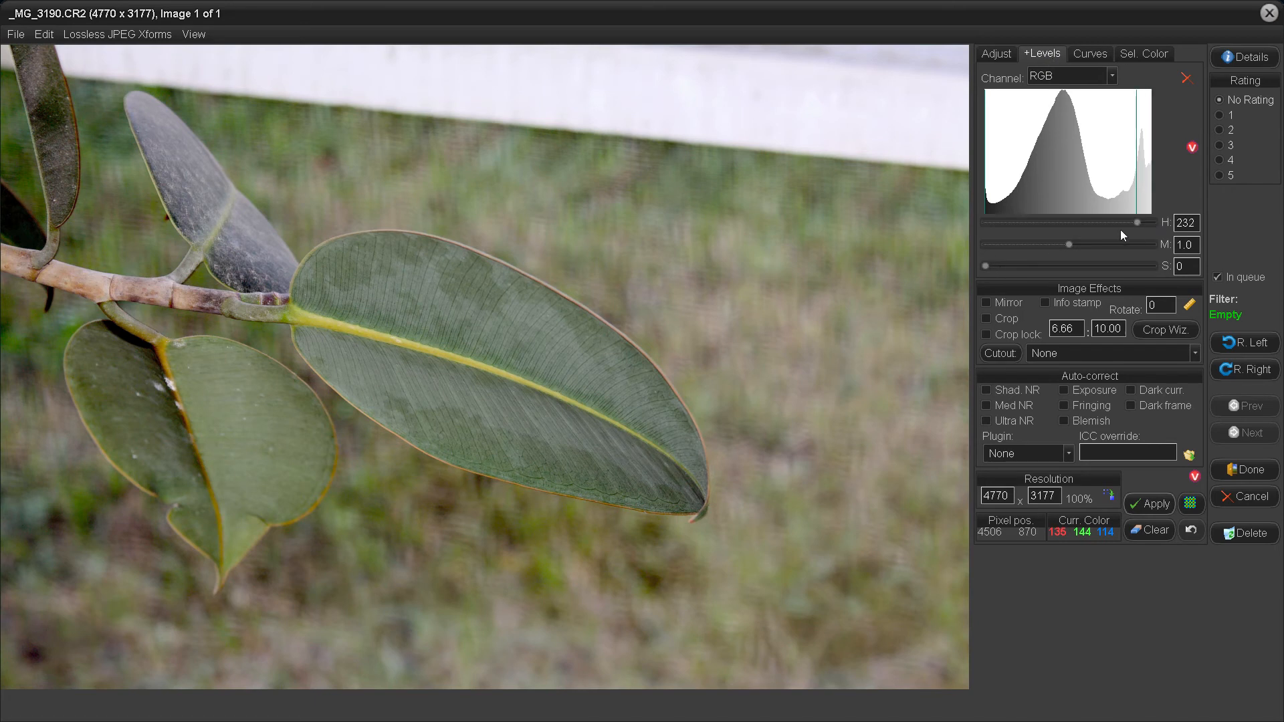
left_click_drag(987, 266, 994, 266)
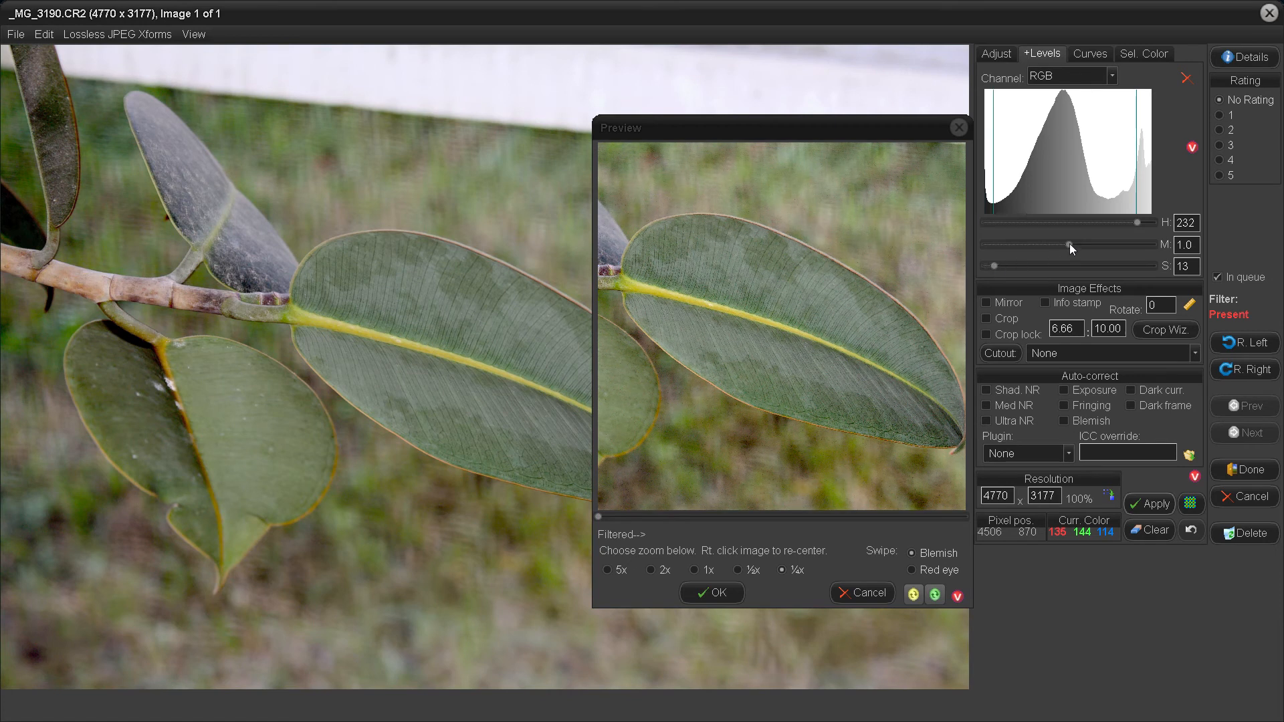
left_click_drag(1138, 222, 1126, 223)
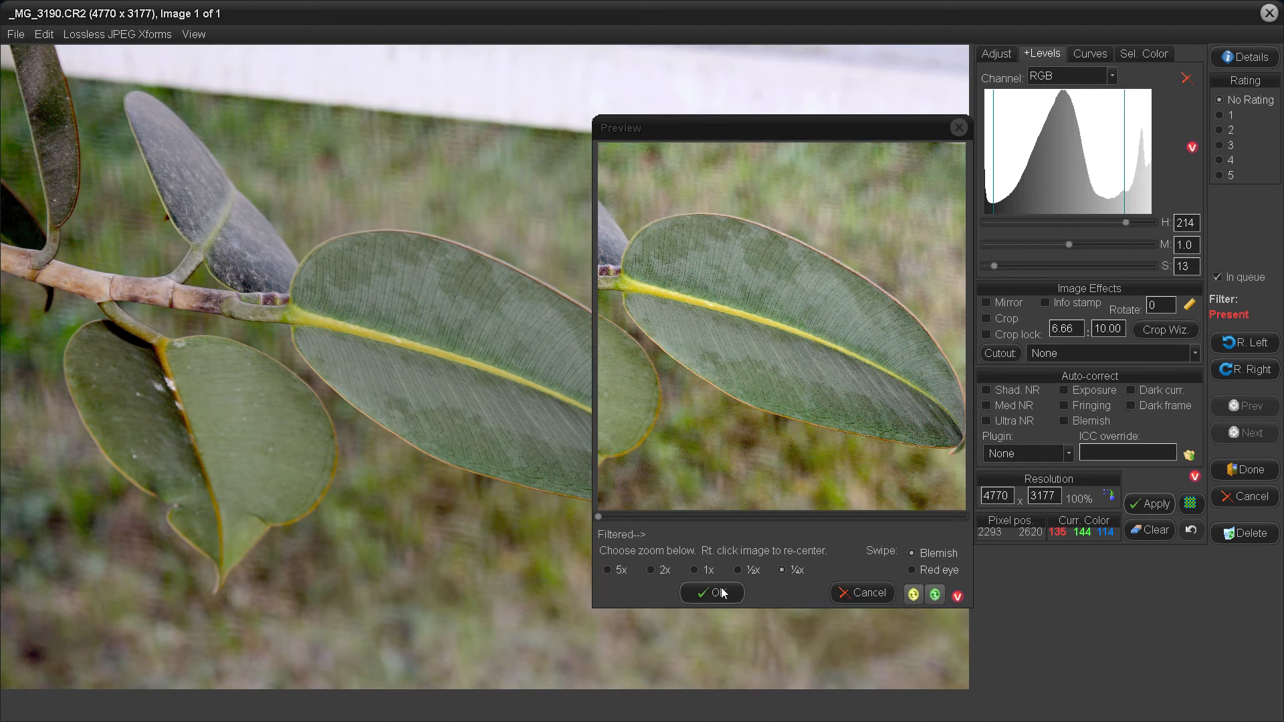
left_click(736, 571)
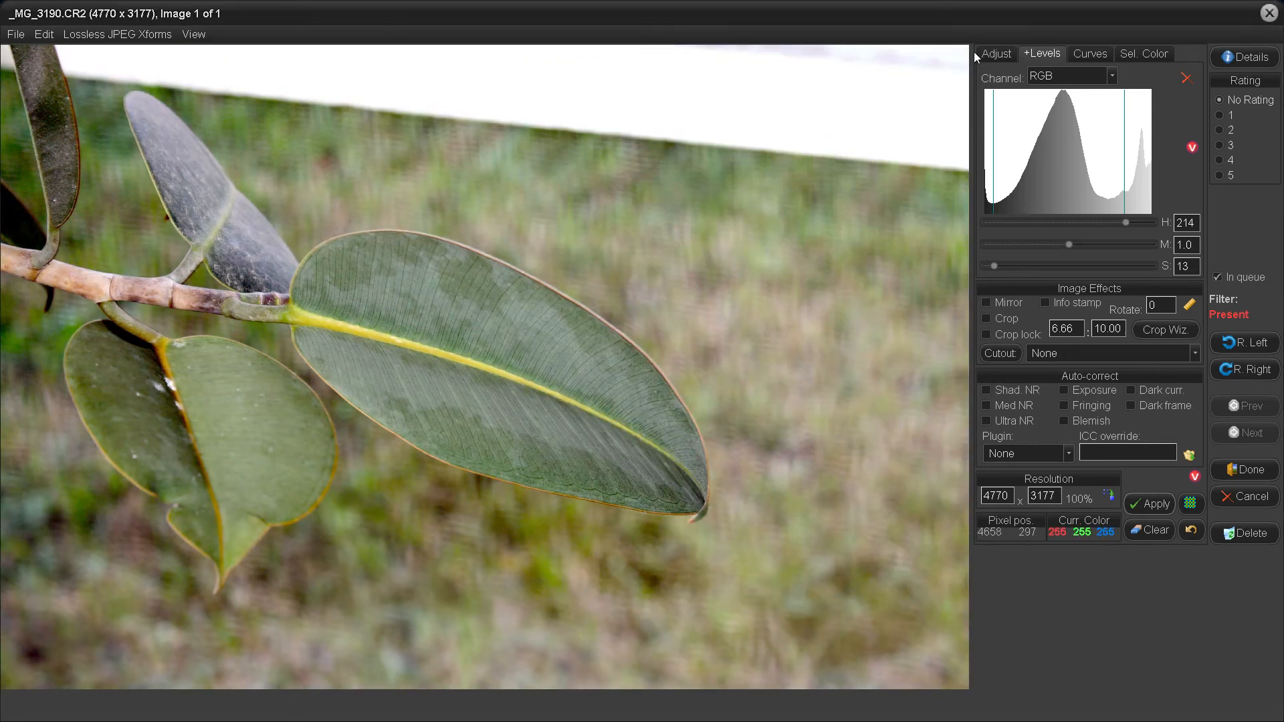
left_click(1254, 472)
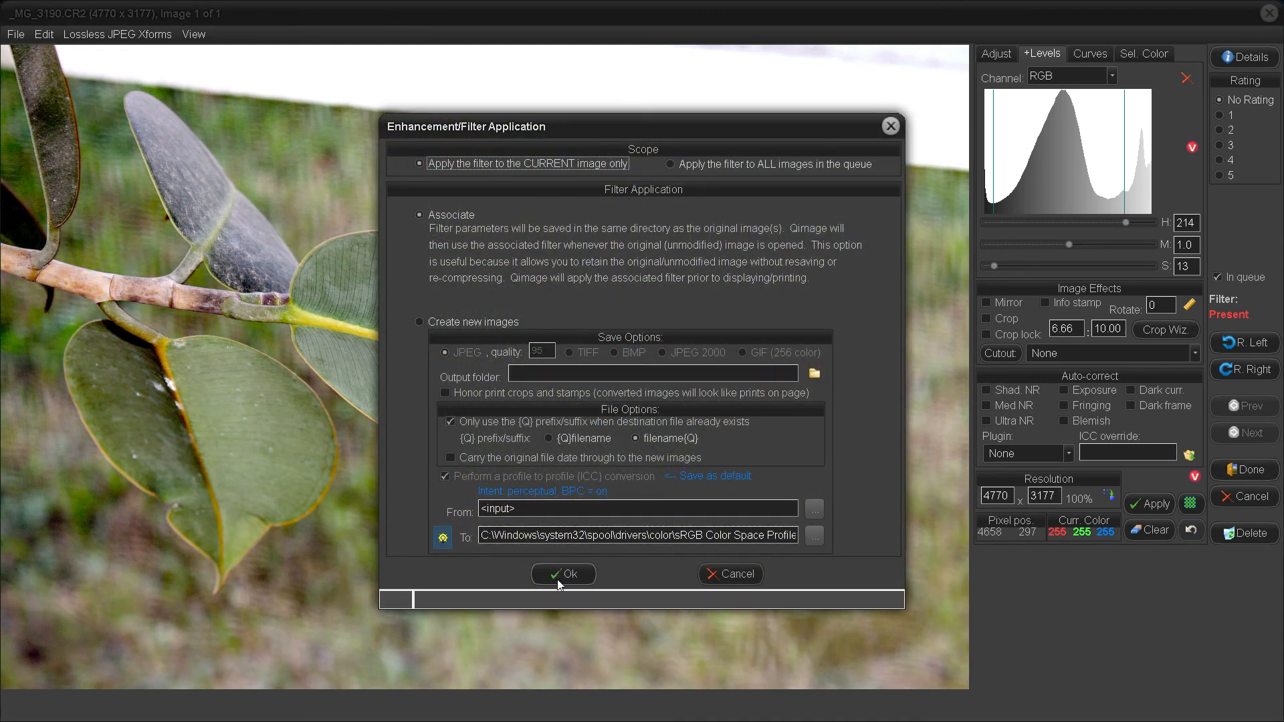
left_click(560, 576)
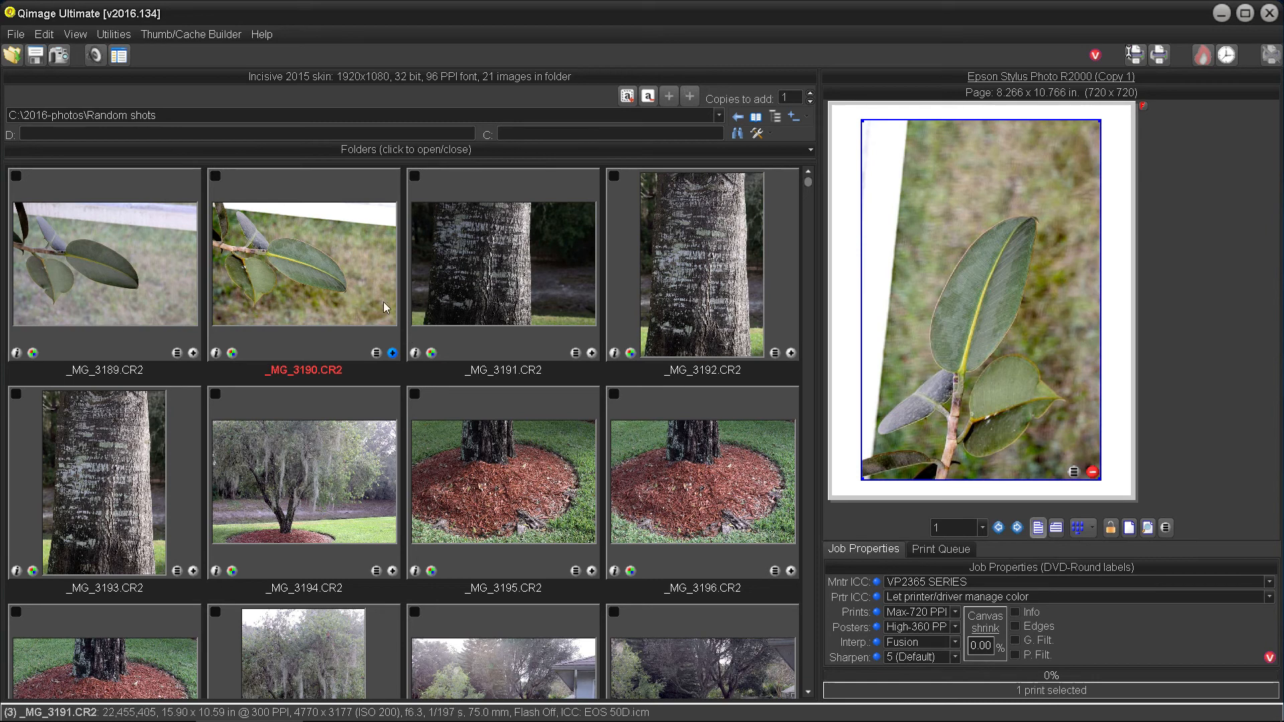
Bring back the flash card copy/move tool and confirm C:\2016-photos\Random shots as the source folder
left_click(62, 58)
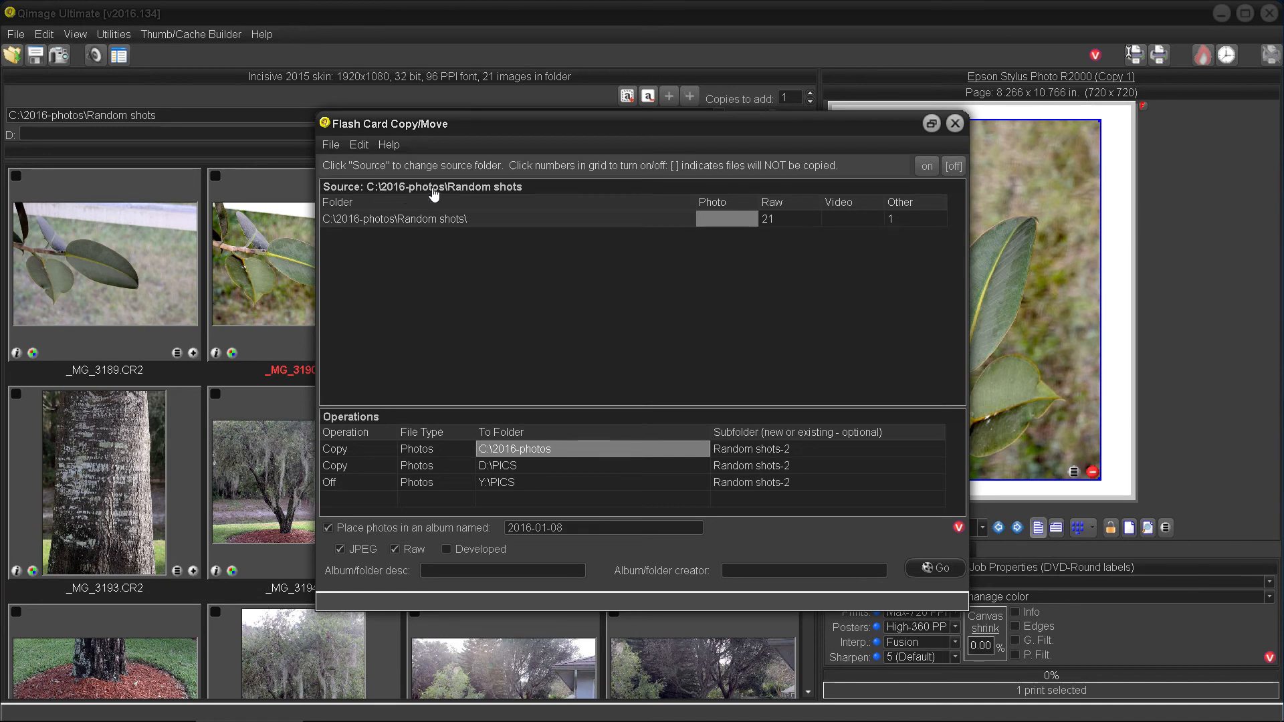
left_click(433, 193)
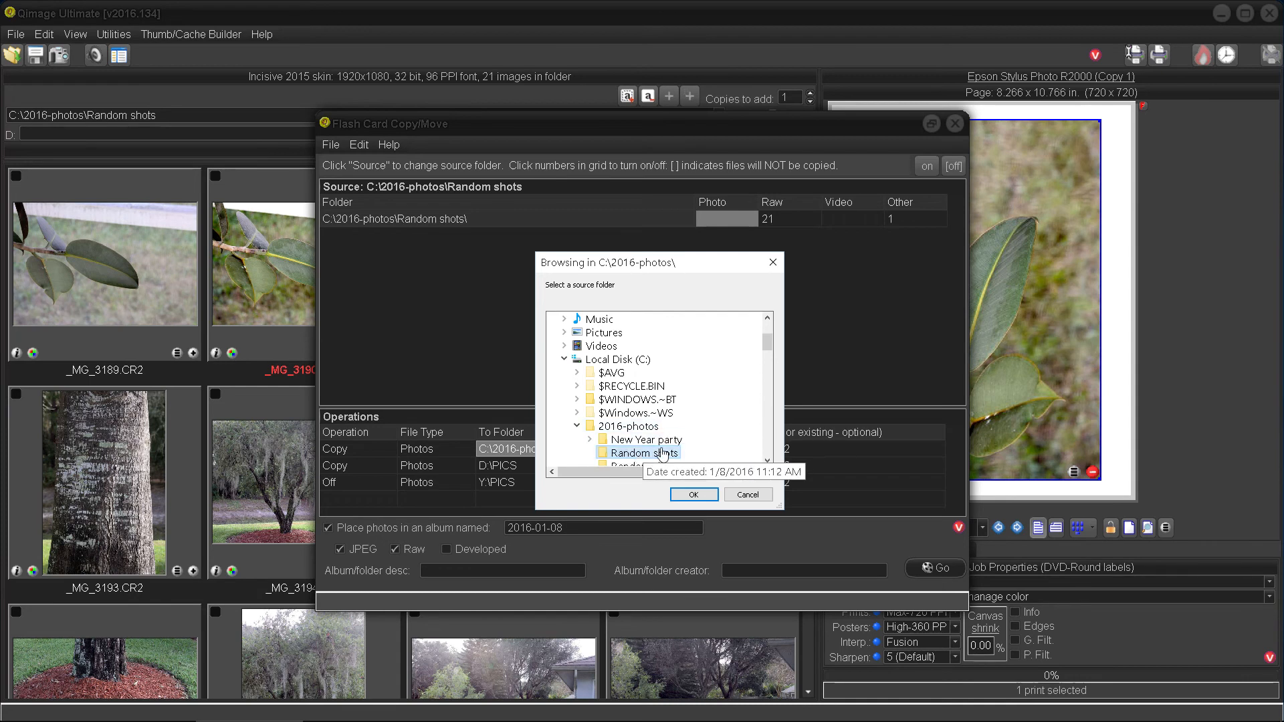
left_click(689, 495)
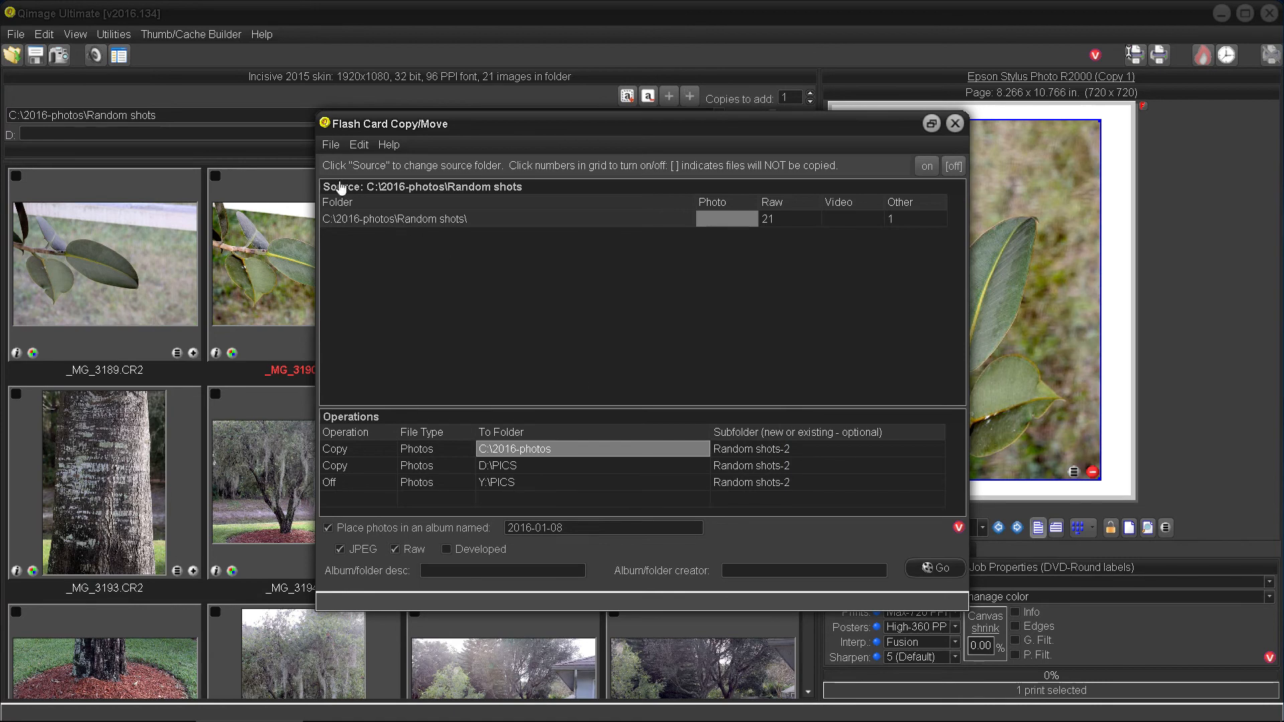
Start an update that sends the source files to the destination folder D:\PICS\Random shots
left_click(334, 147)
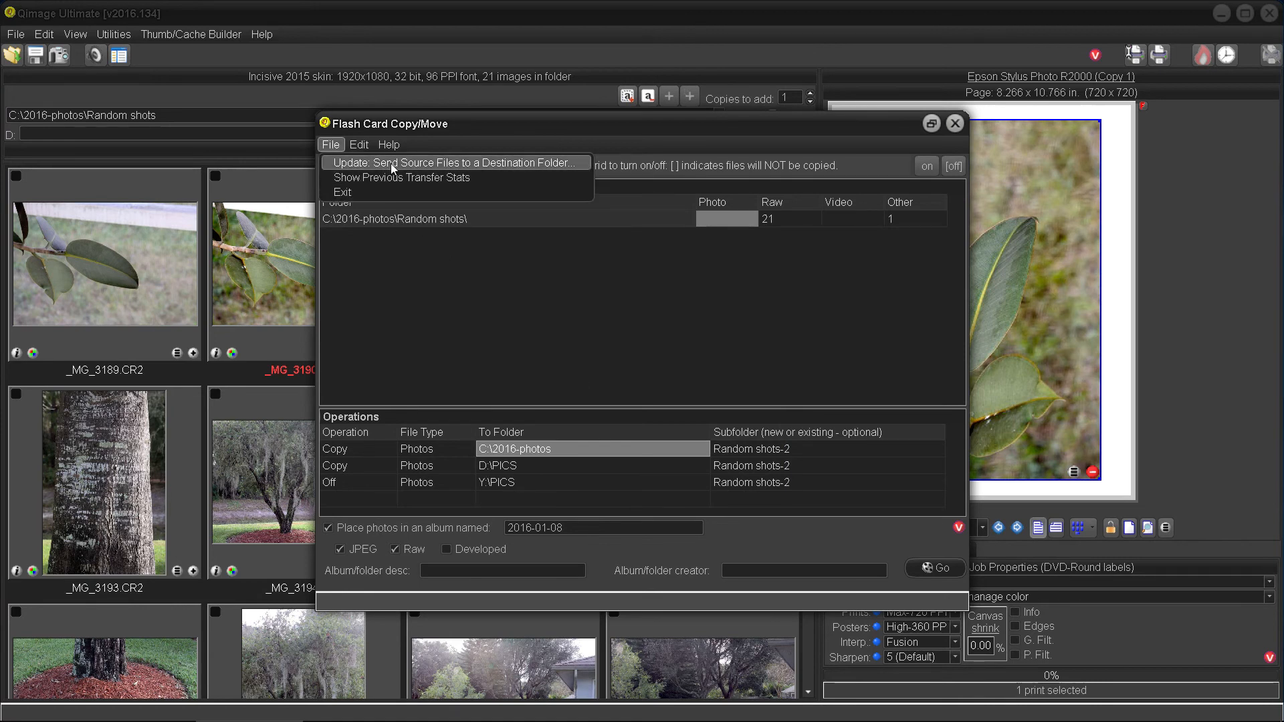
left_click(472, 163)
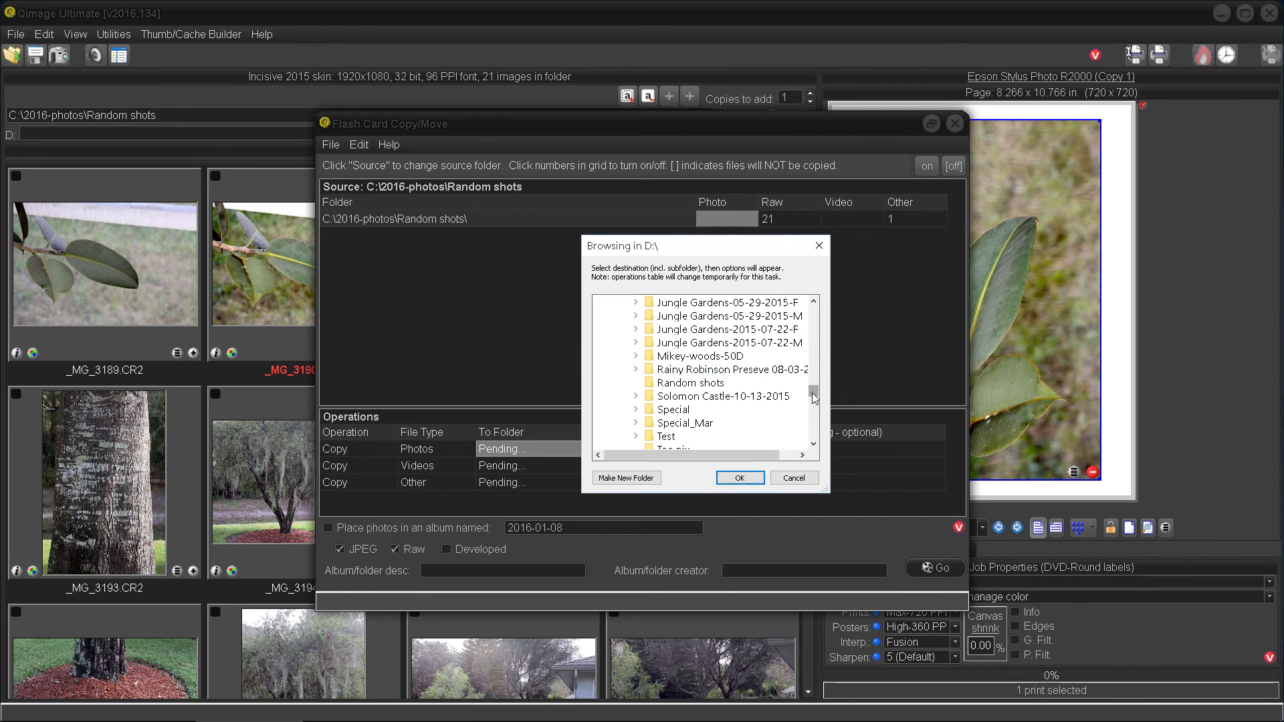
left_click(700, 385)
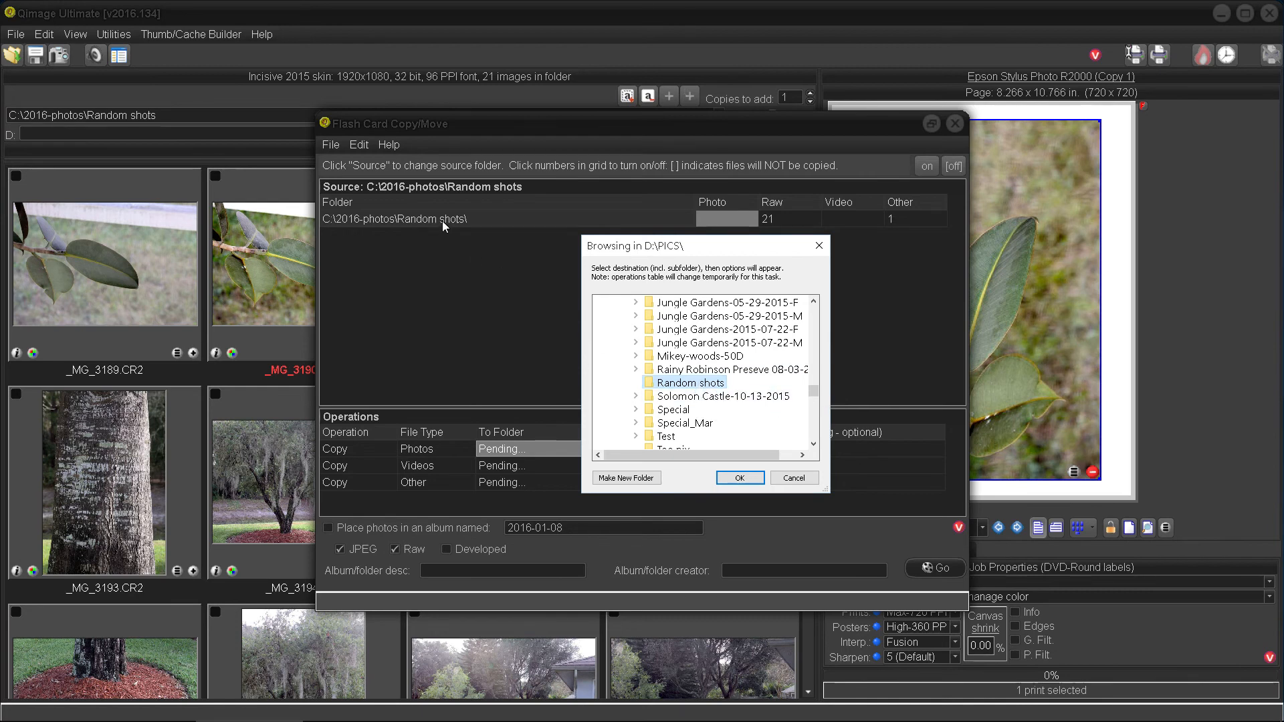
left_click(740, 476)
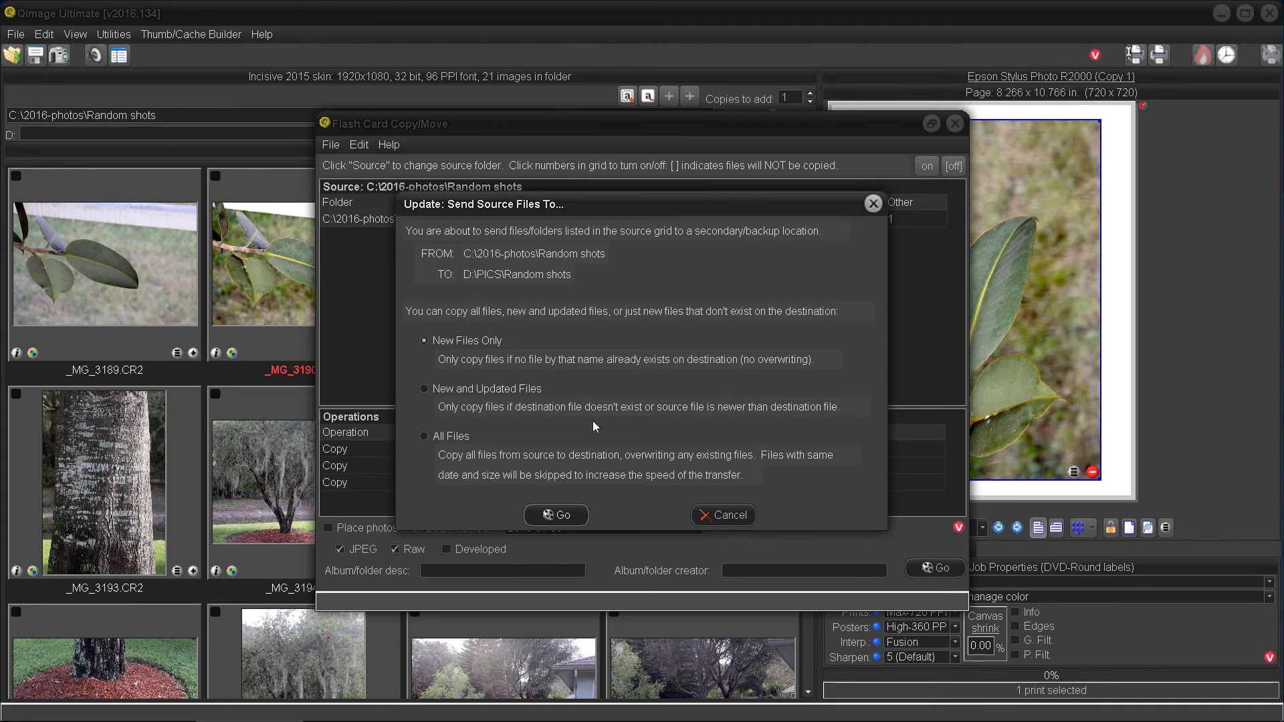
Run the update with the New and Updated Files option, dismiss the transfer report and close the copy tool
left_click(424, 389)
left_click(560, 516)
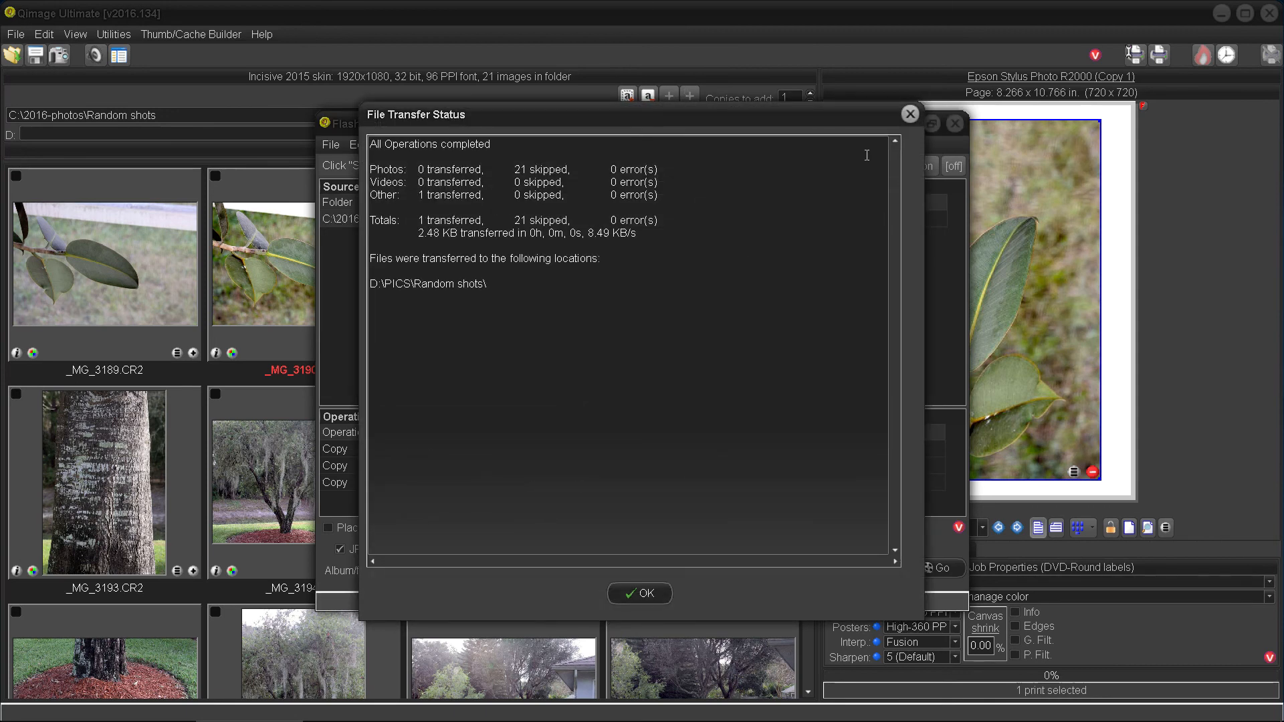
left_click(909, 115)
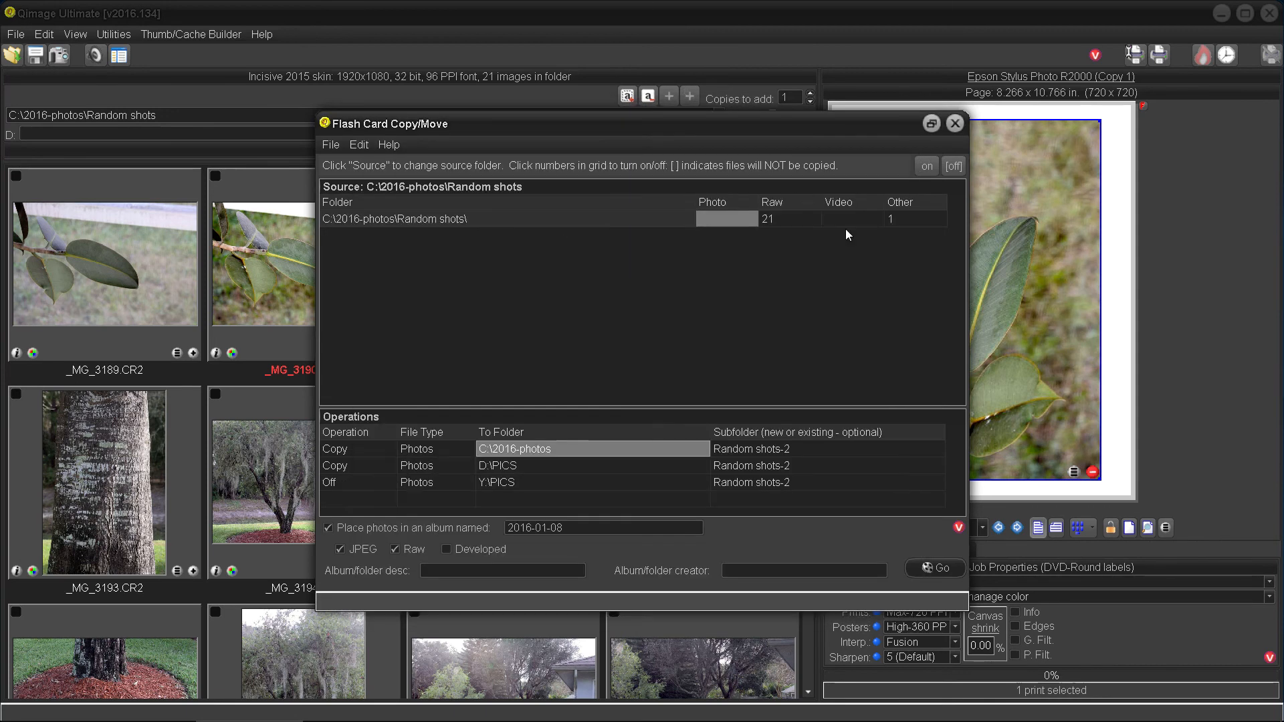
left_click(954, 125)
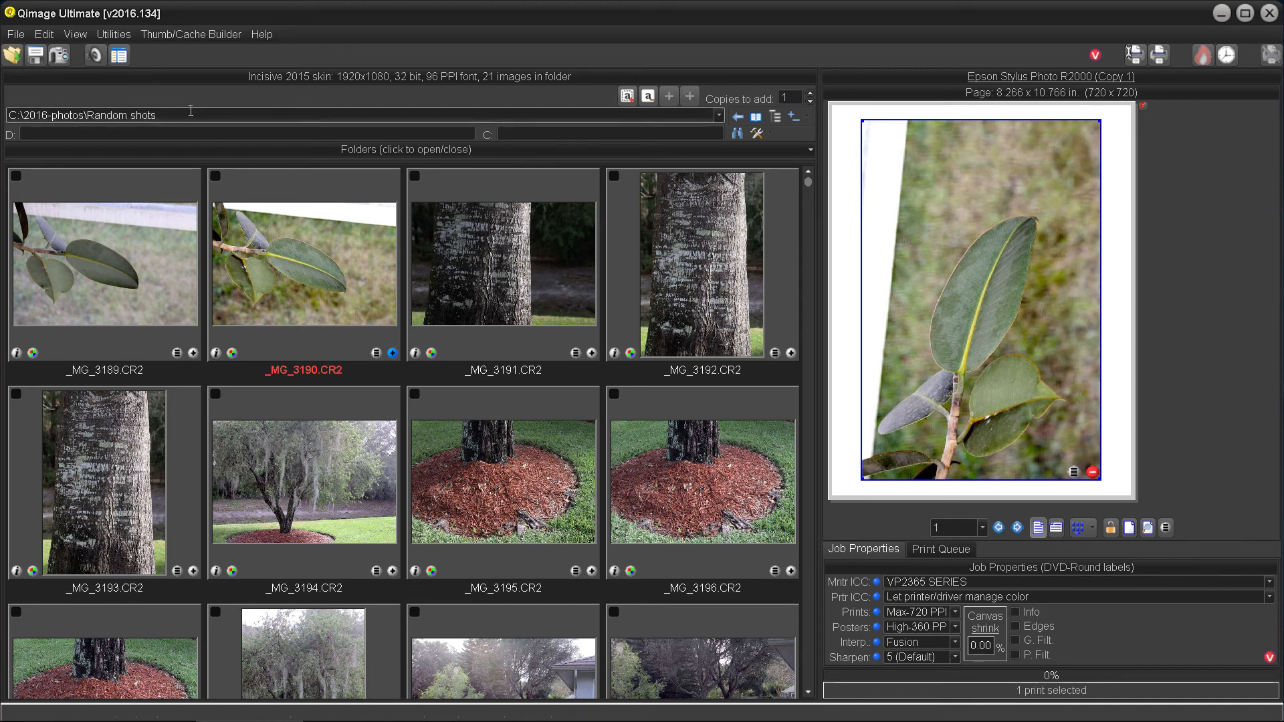
Reopen the flash card copy/move tool with C:\PICS as source and select the Raw entry of 10-07-2015-Jungle Gardens-F
left_click(59, 57)
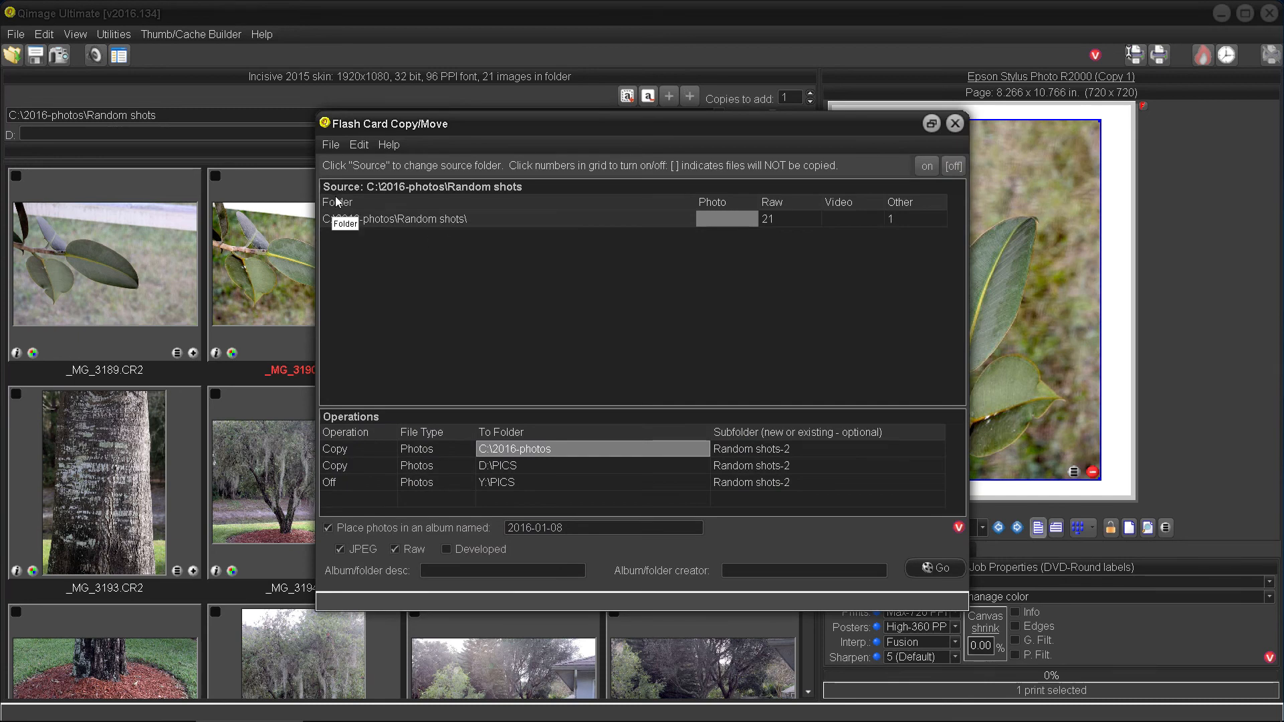
left_click(339, 190)
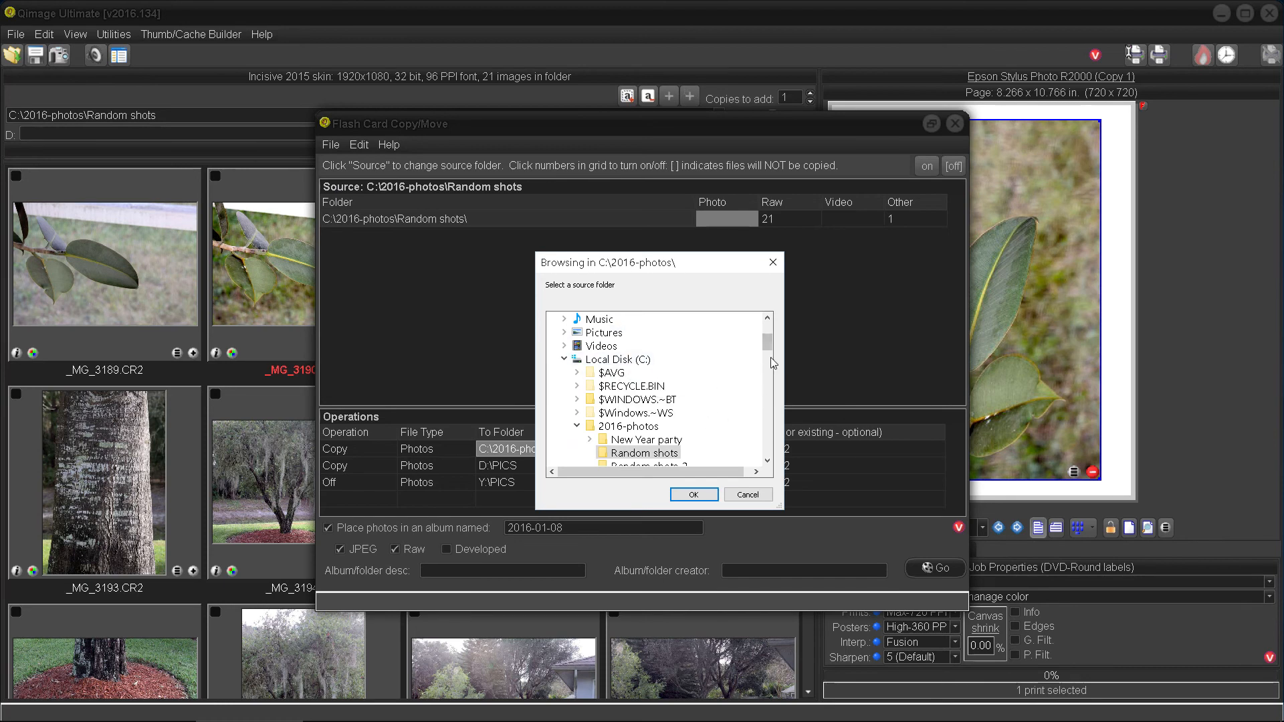
left_click_drag(768, 344, 763, 393)
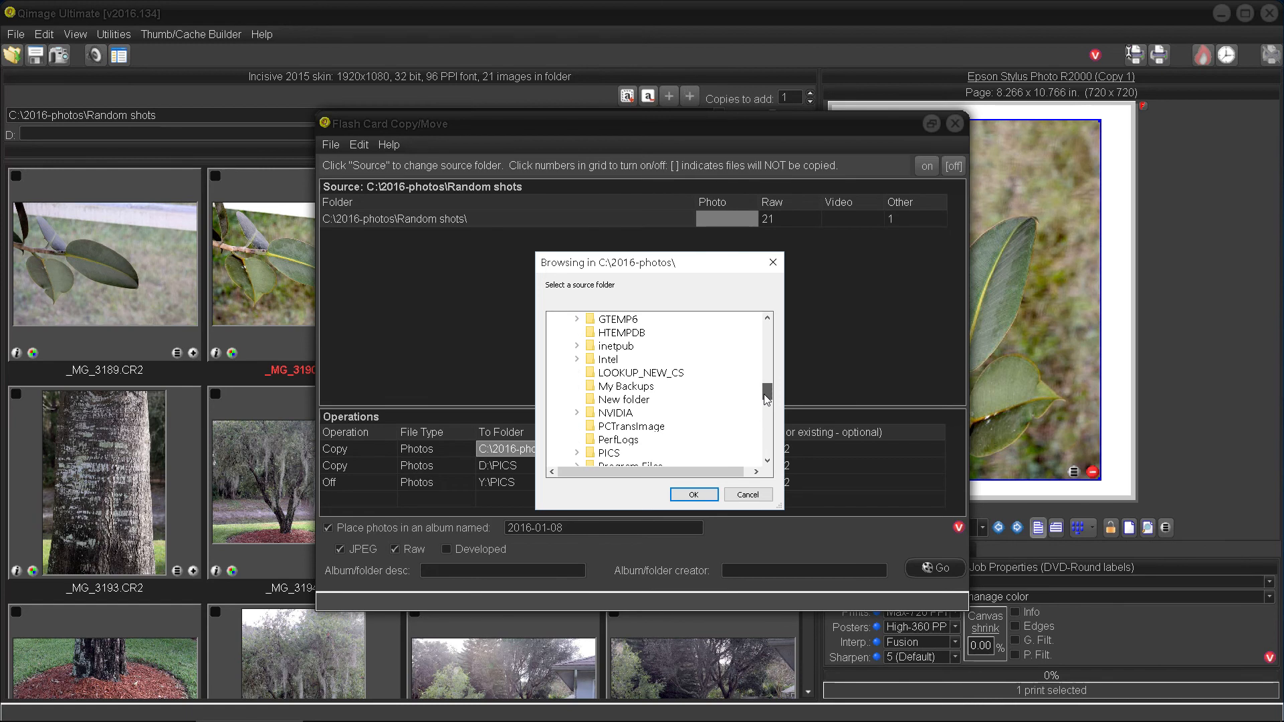
double_click(610, 455)
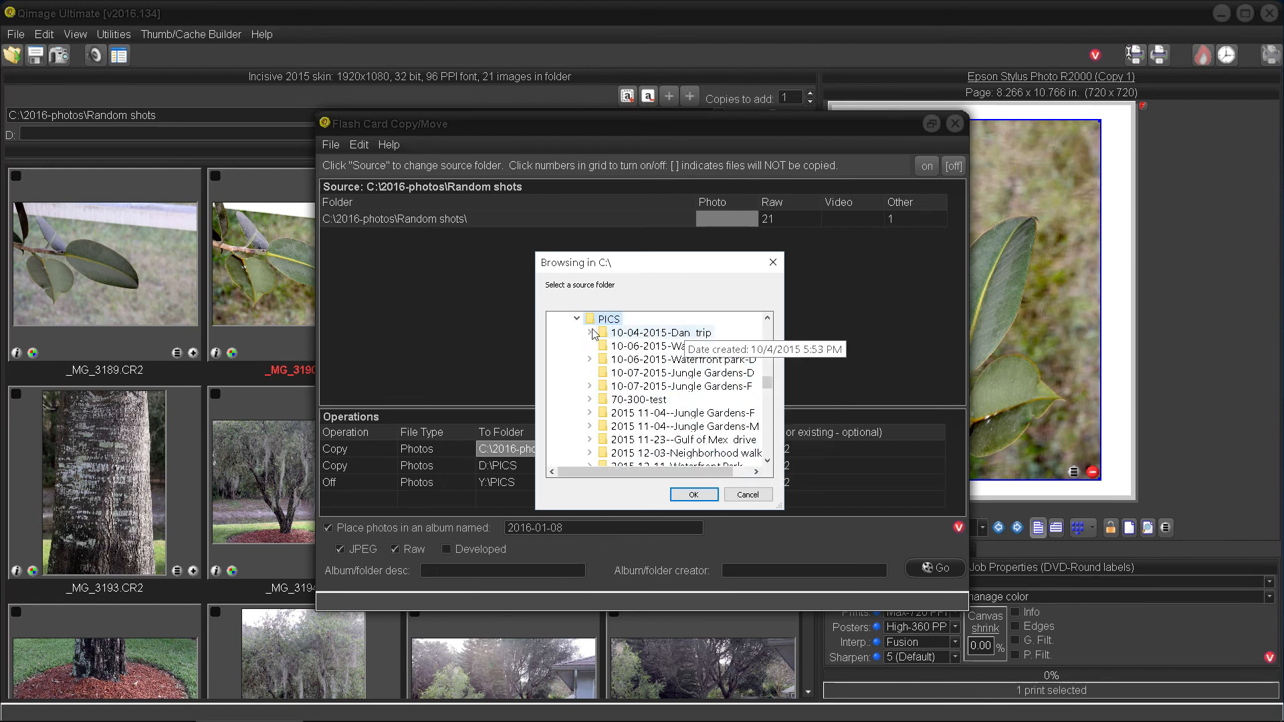
mouse_move(767, 382)
left_mouse_down()
mouse_move(768, 443)
mouse_move(768, 374)
left_mouse_up()
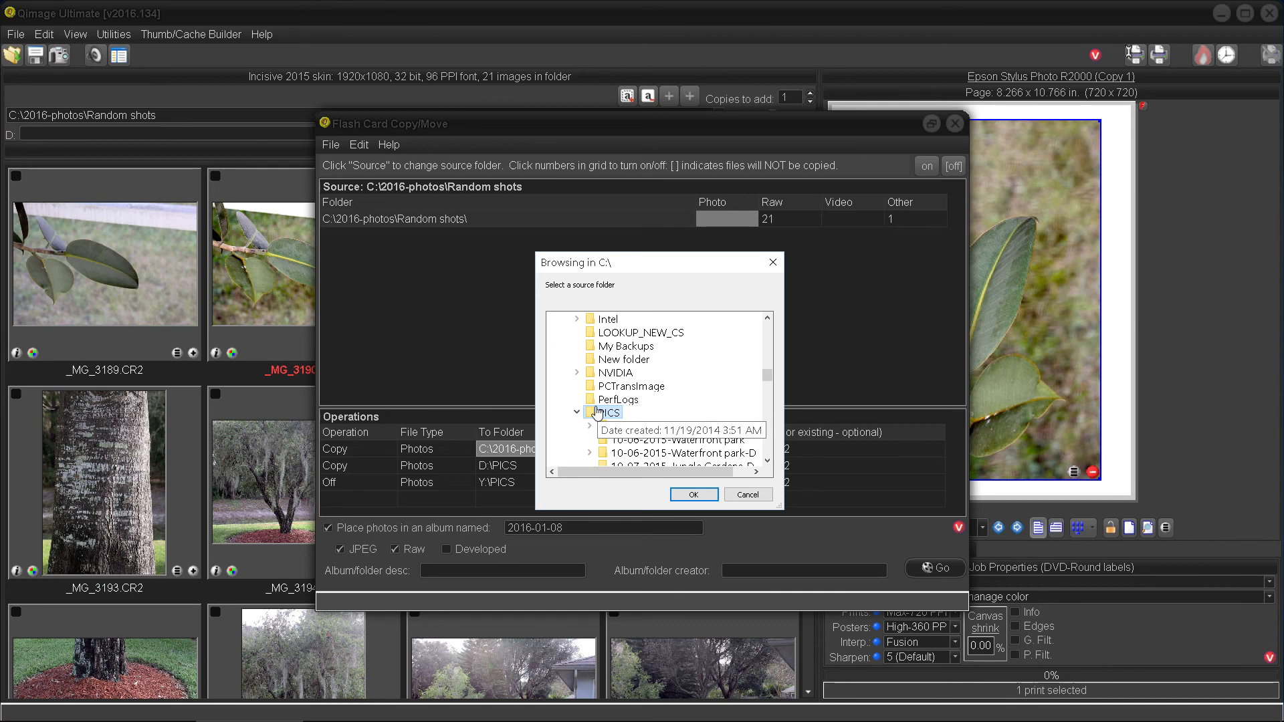
left_click(700, 493)
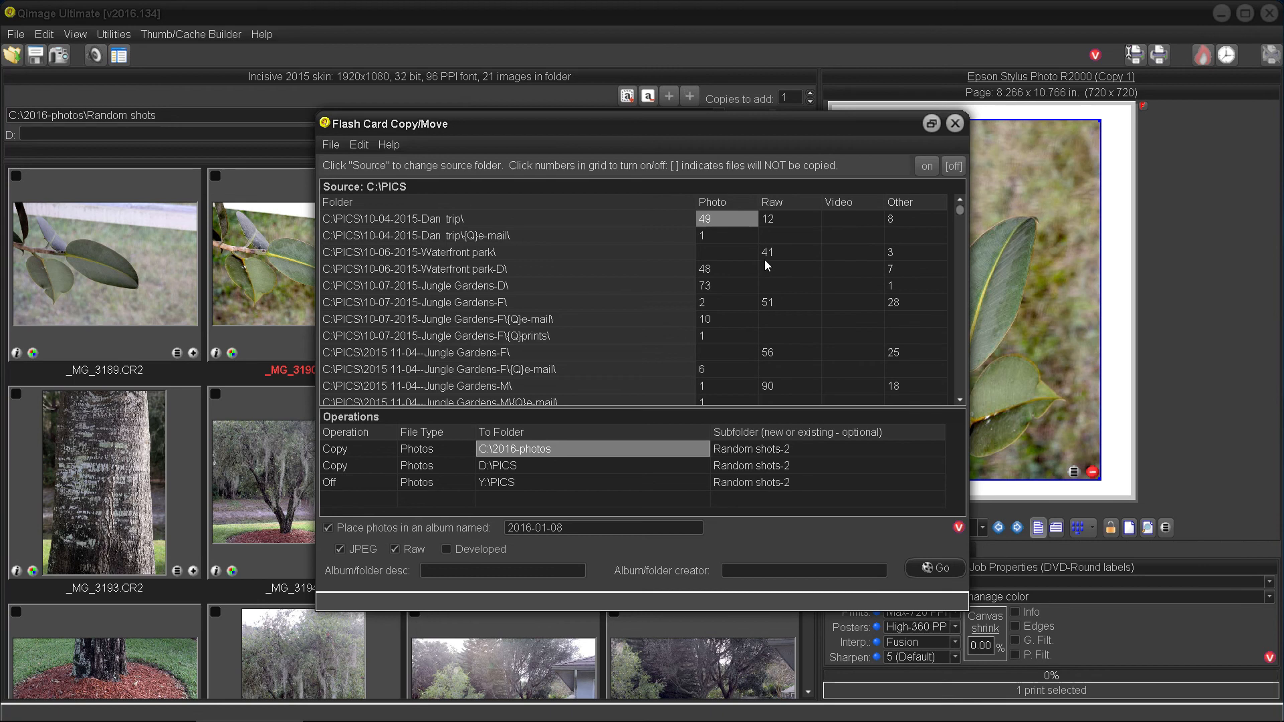
left_click(771, 305)
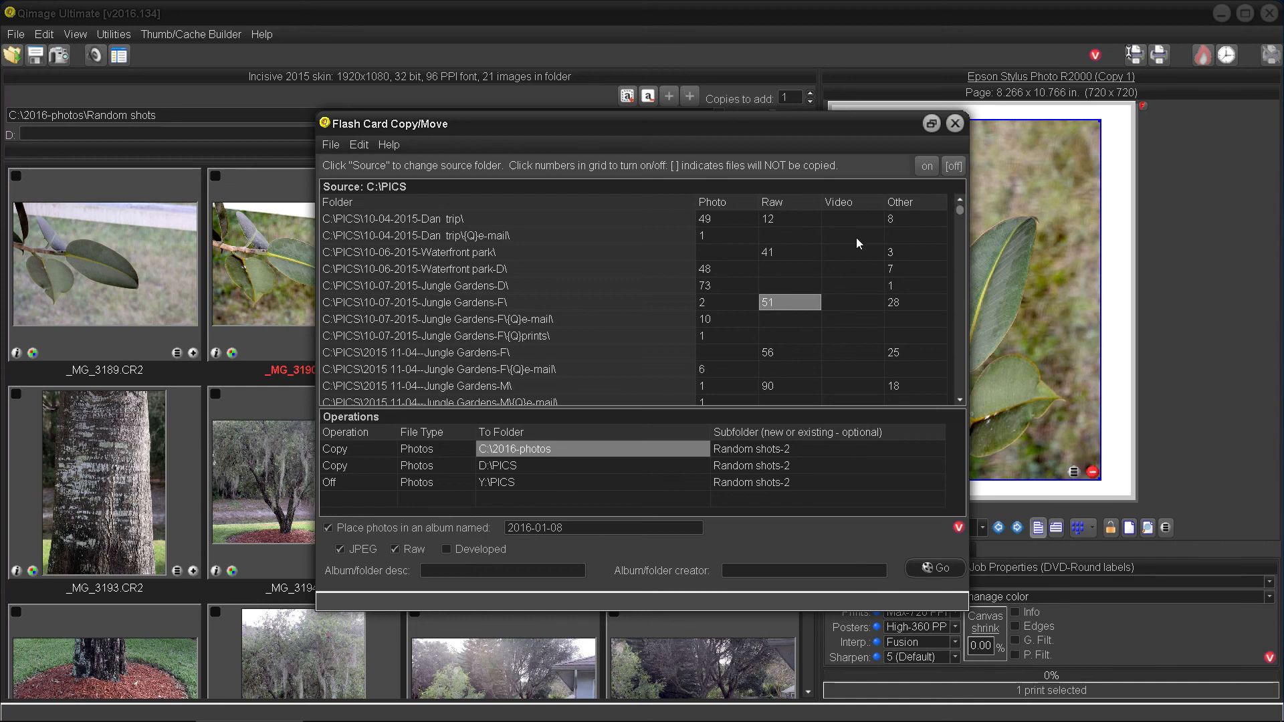
Switch the copy tool's source folder to C:\GTEMP3 and open the auto rename options in its settings
left_click(390, 187)
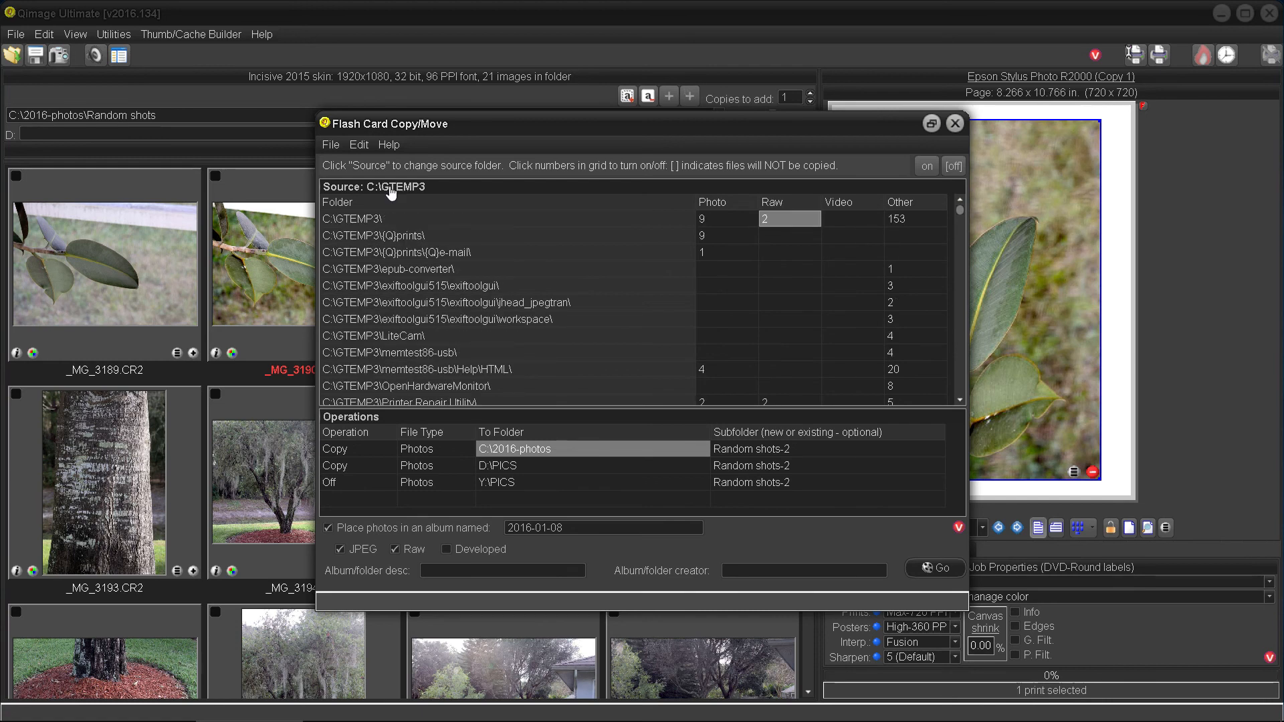
left_click(358, 148)
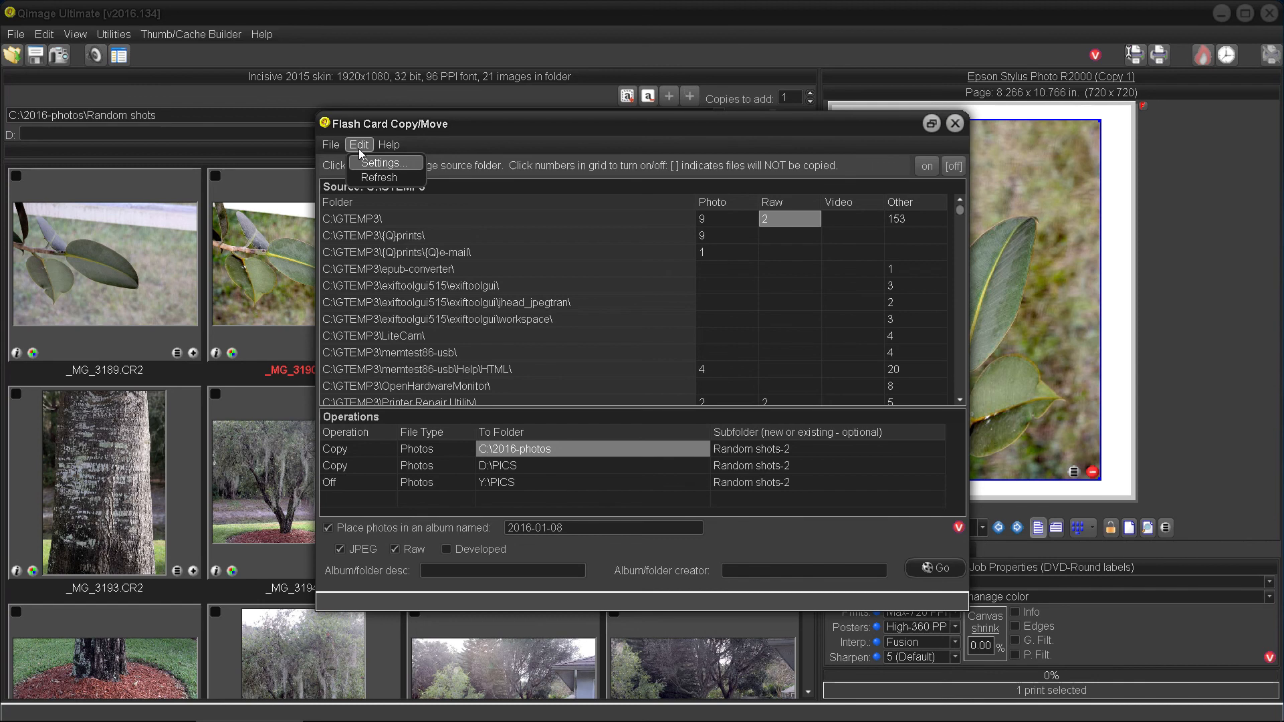
left_click(388, 165)
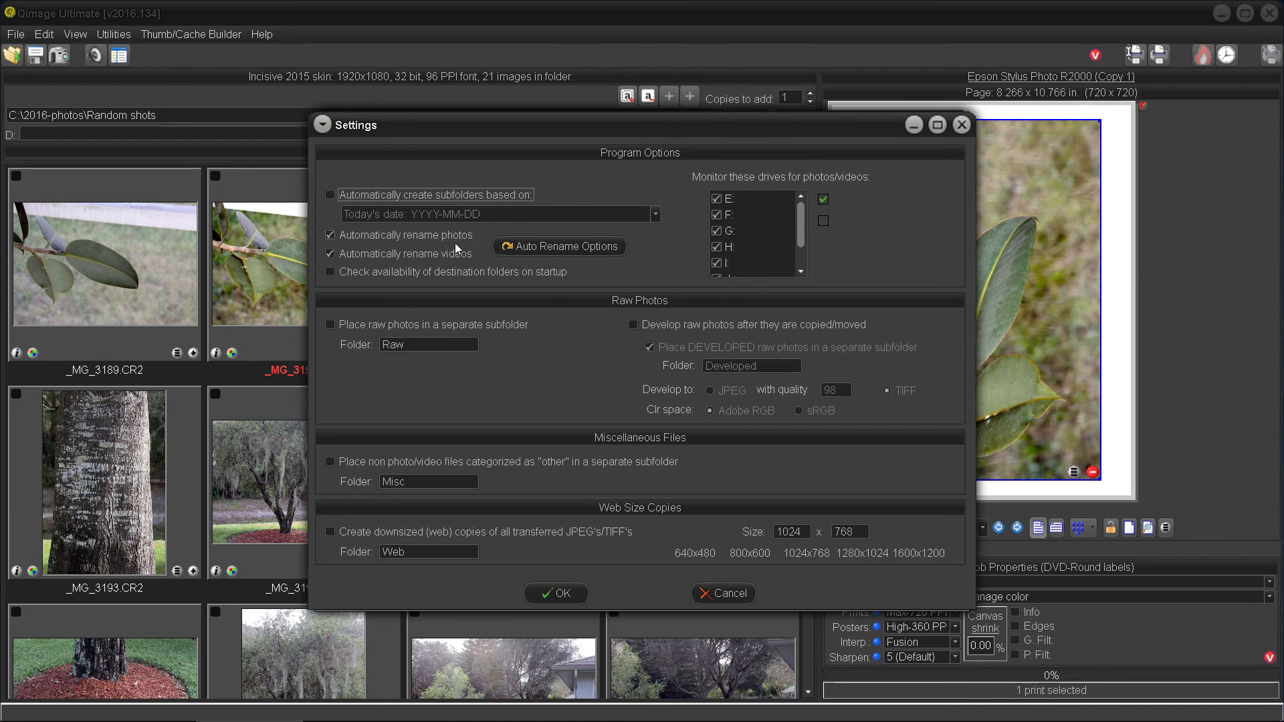
left_click(567, 248)
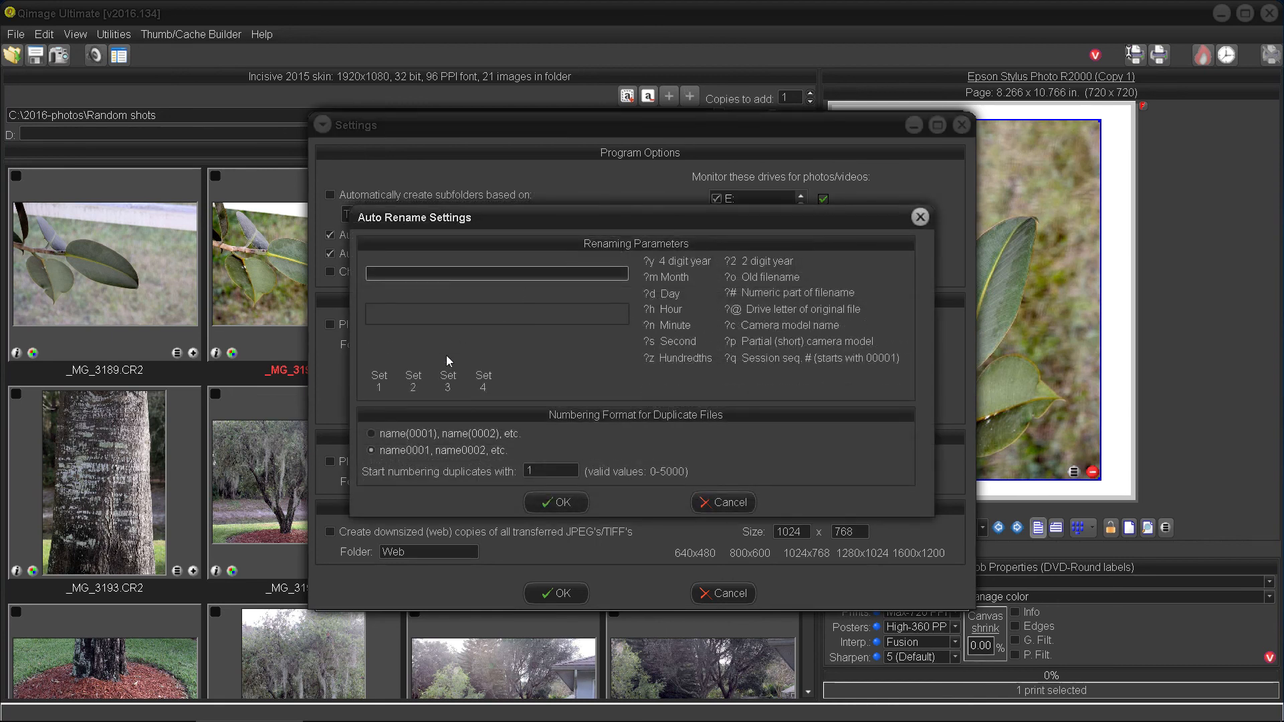
Try out rename pattern Sets 1 to 3, adding _?# to Set 1, and discard the auto rename changes
left_click(384, 386)
type("_")
type("?#")
left_click(415, 390)
left_click(448, 381)
left_click_drag(481, 276, 305, 277)
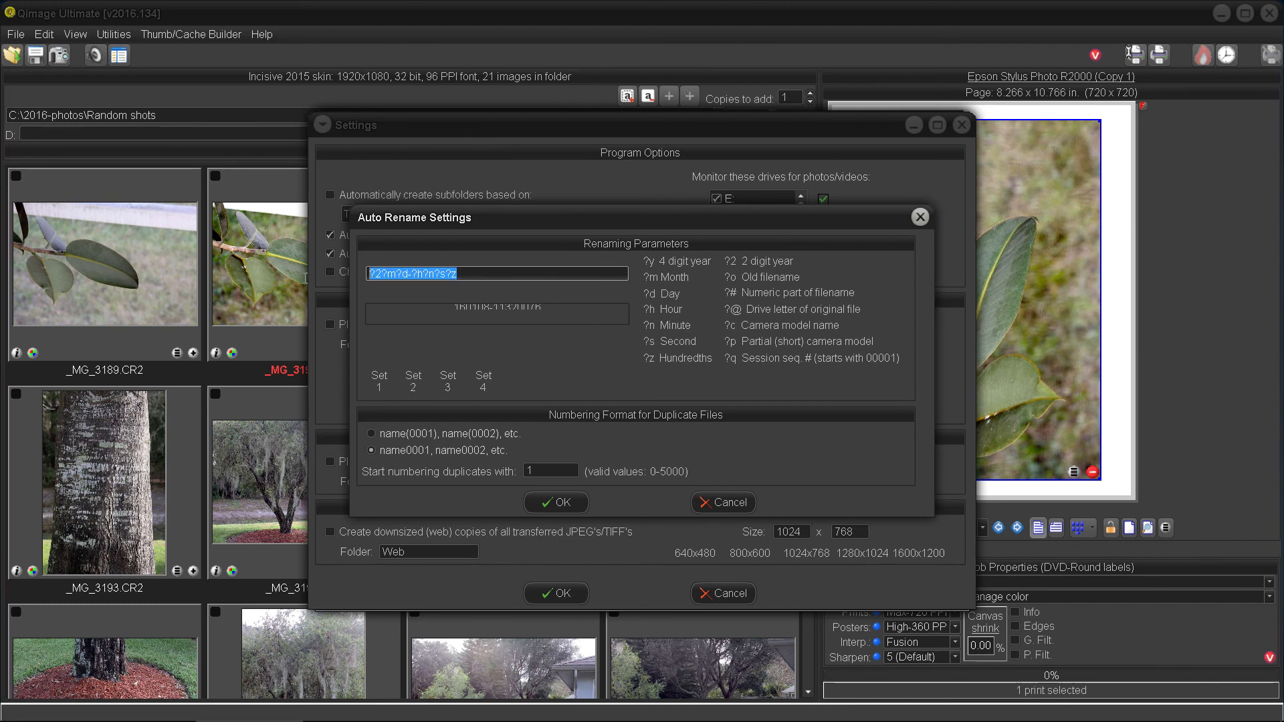
key("BackSpace")
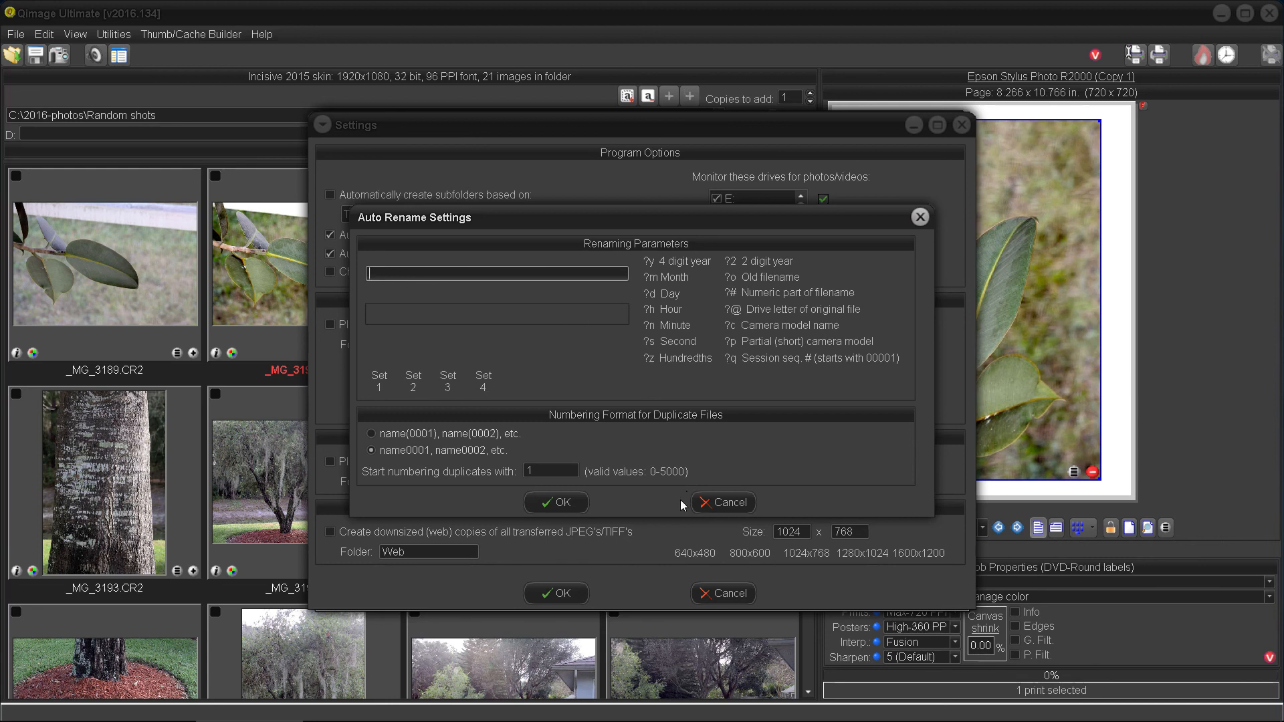
left_click(735, 502)
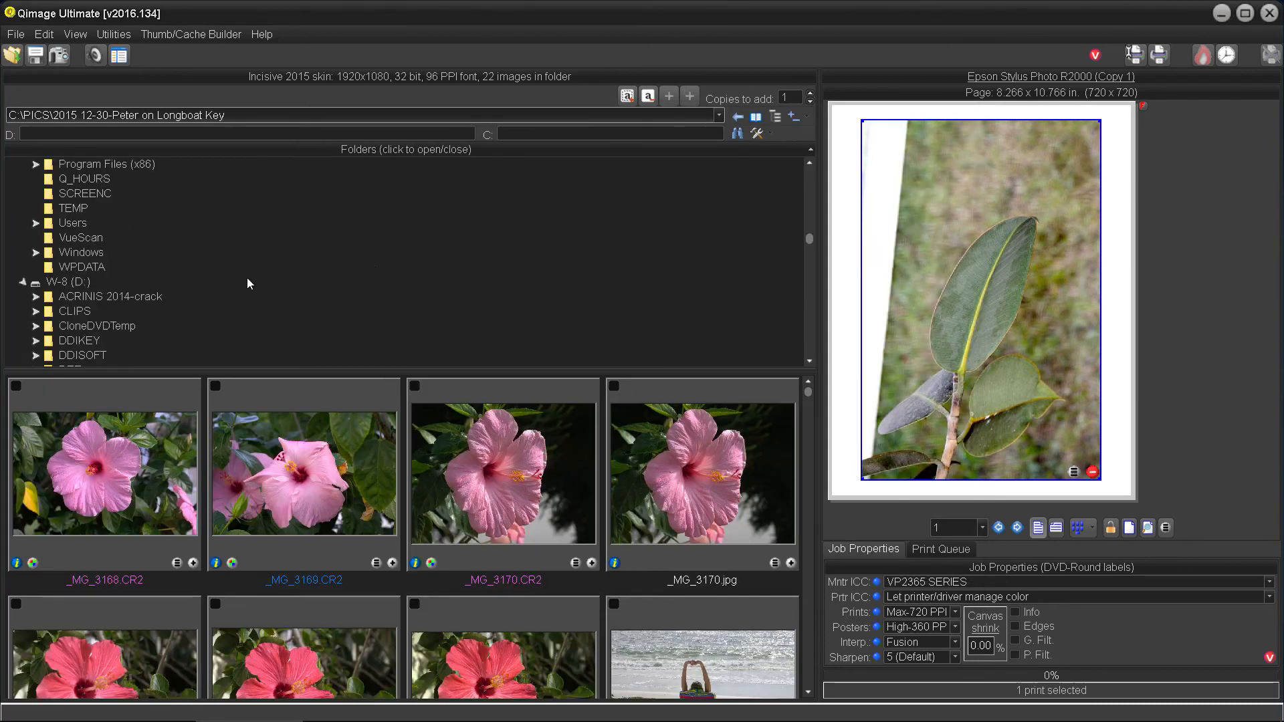
Display the photos in D:\PICS\Random shots and collapse the folder tree
scroll(352, 278, "down", 2)
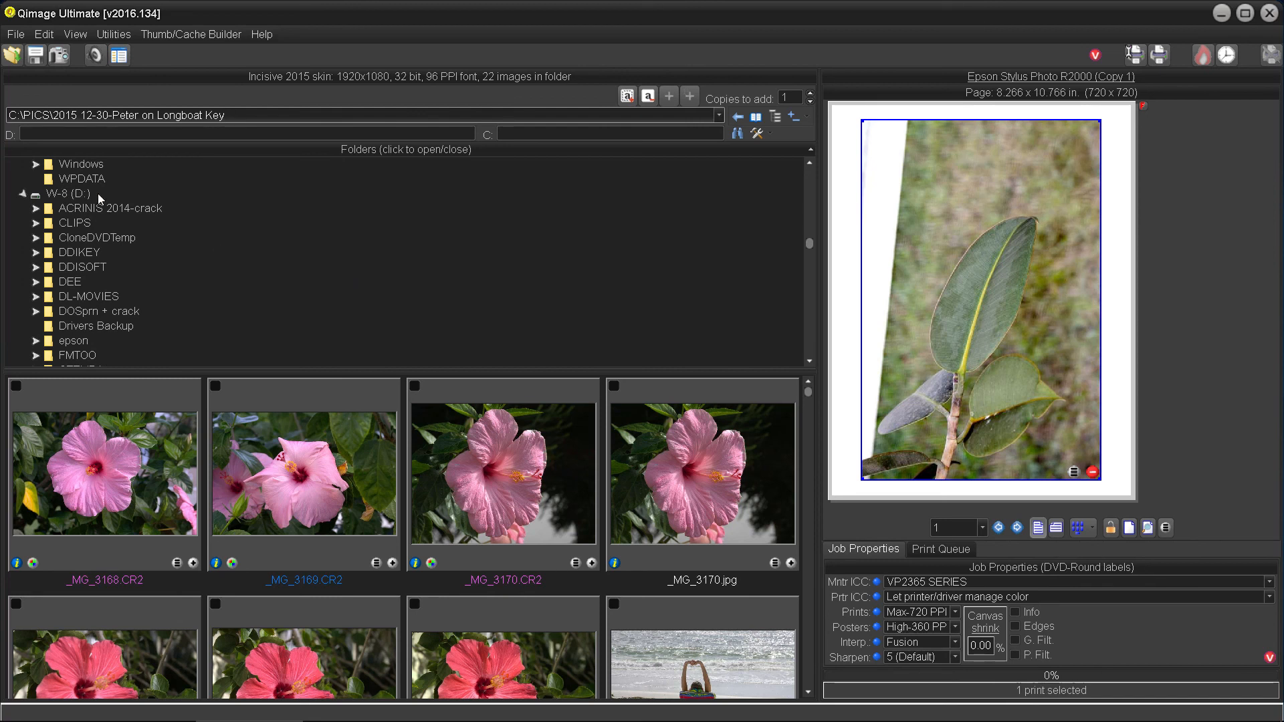
scroll(244, 218, "down", 6)
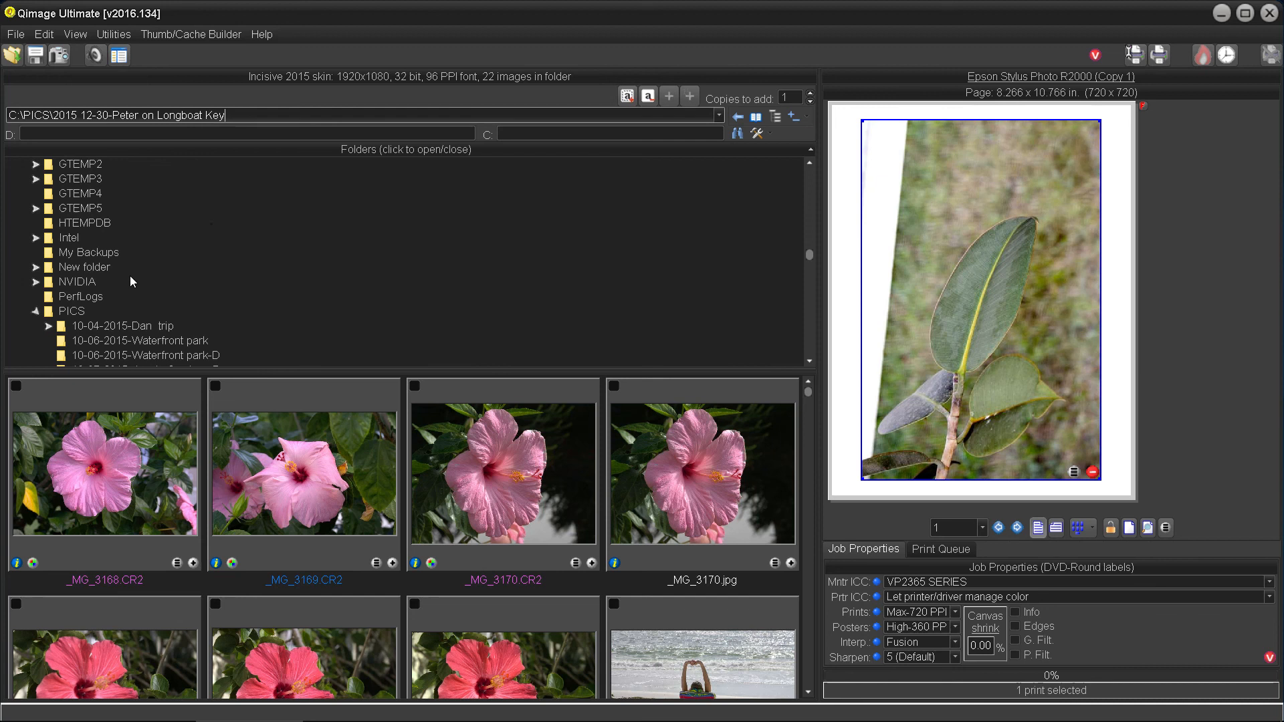
scroll(127, 273, "down", 3)
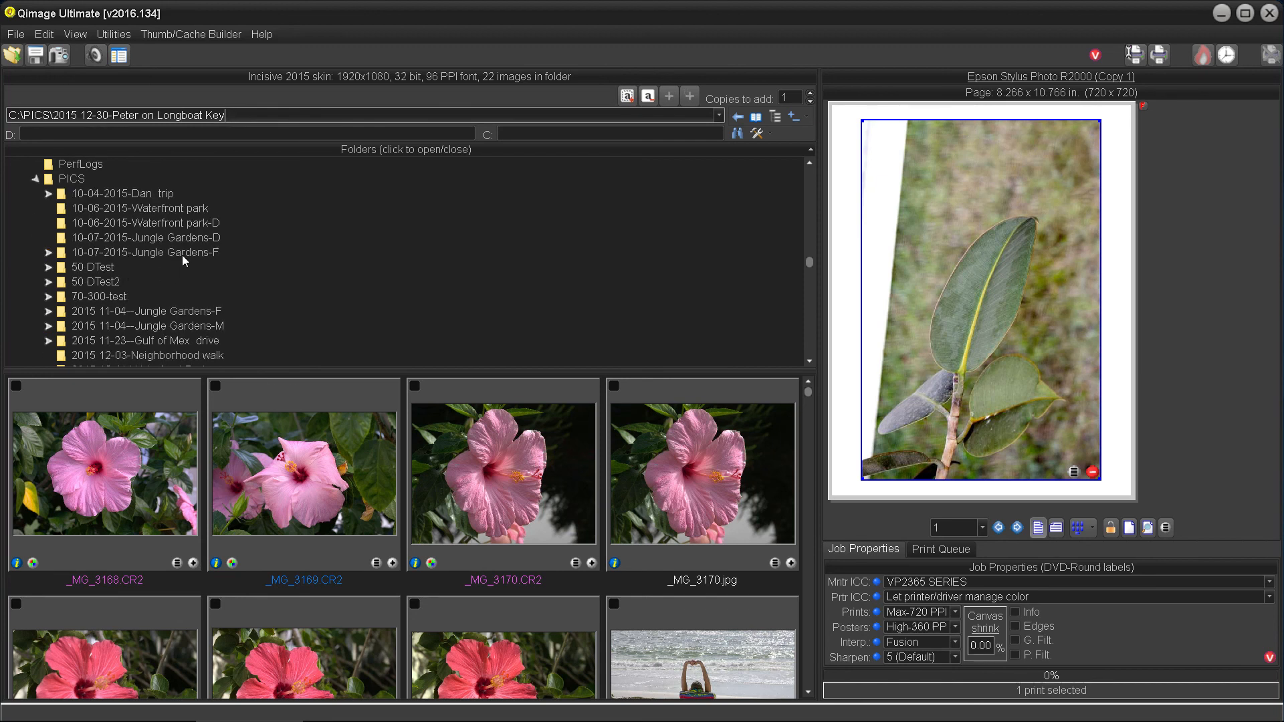
scroll(192, 266, "down", 5)
scroll(191, 266, "down", 7)
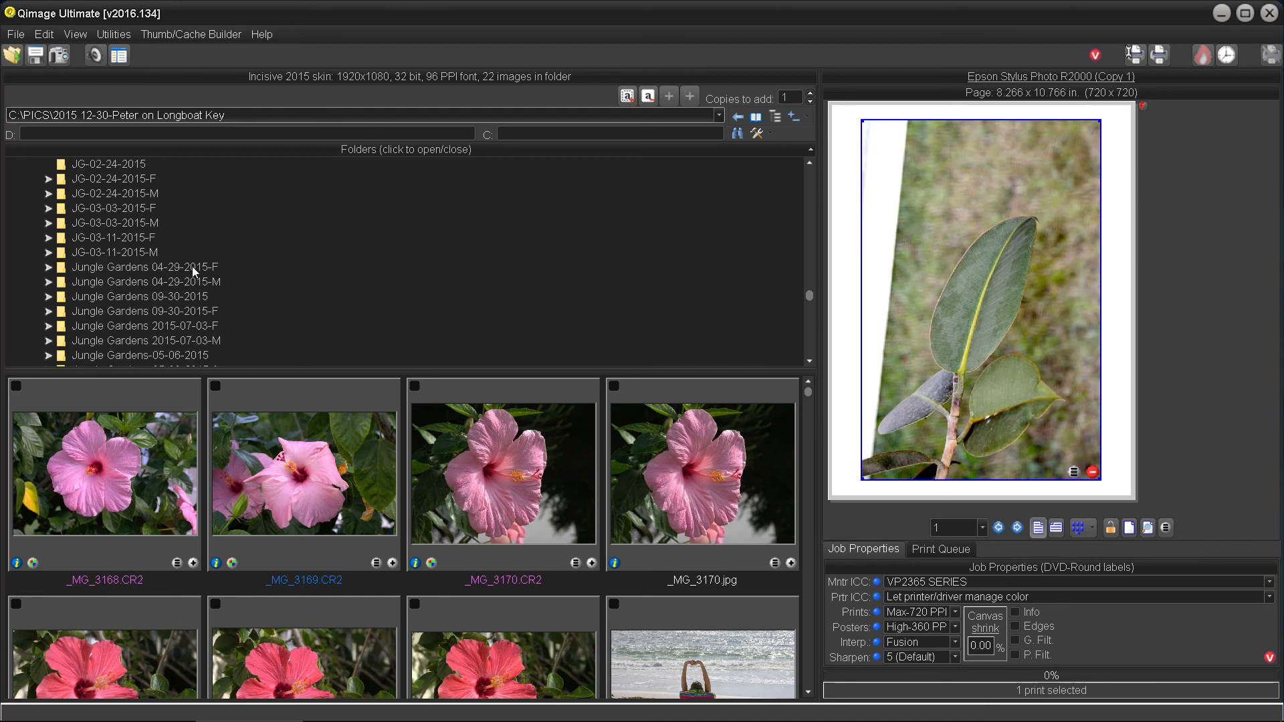
scroll(191, 266, "down", 6)
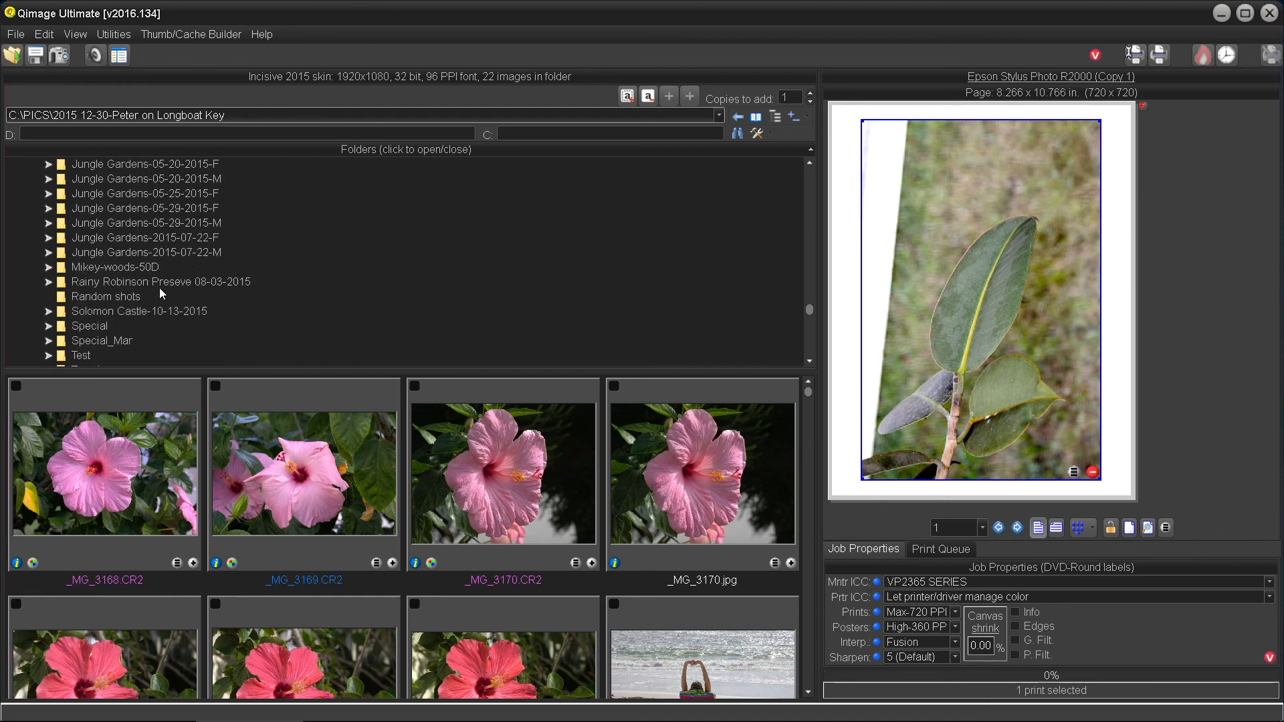
left_click(121, 297)
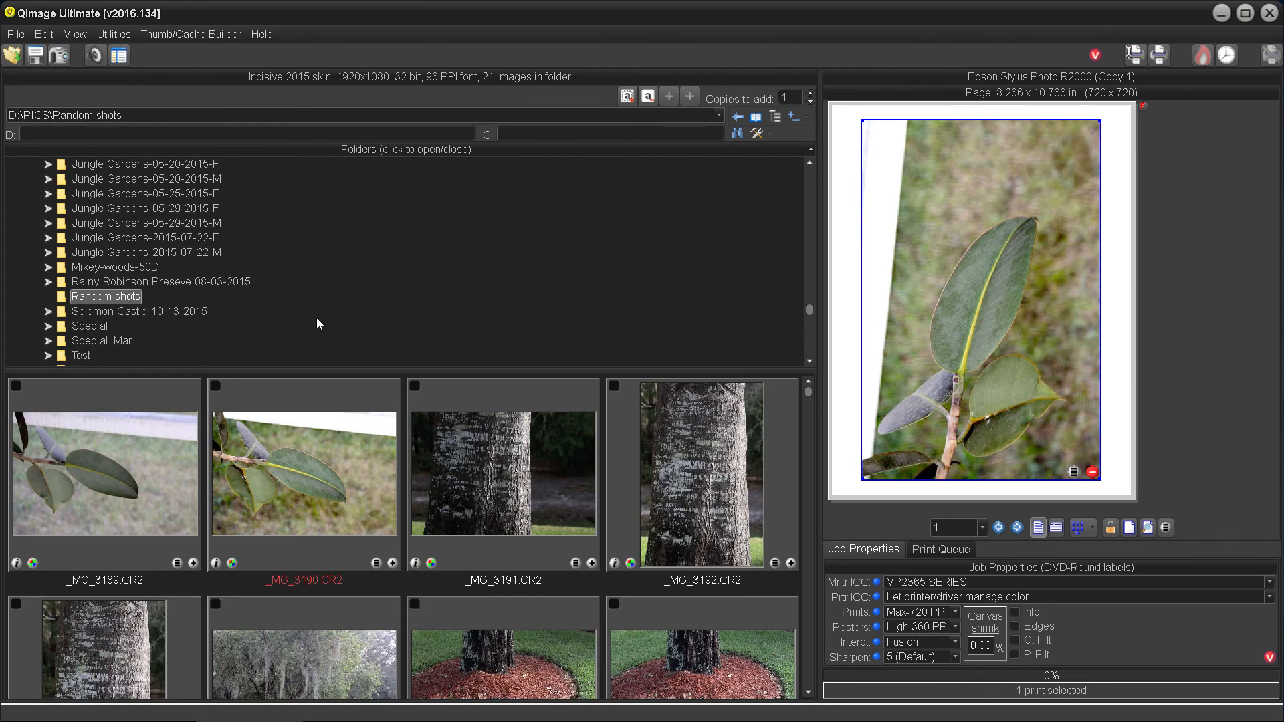
left_click(420, 147)
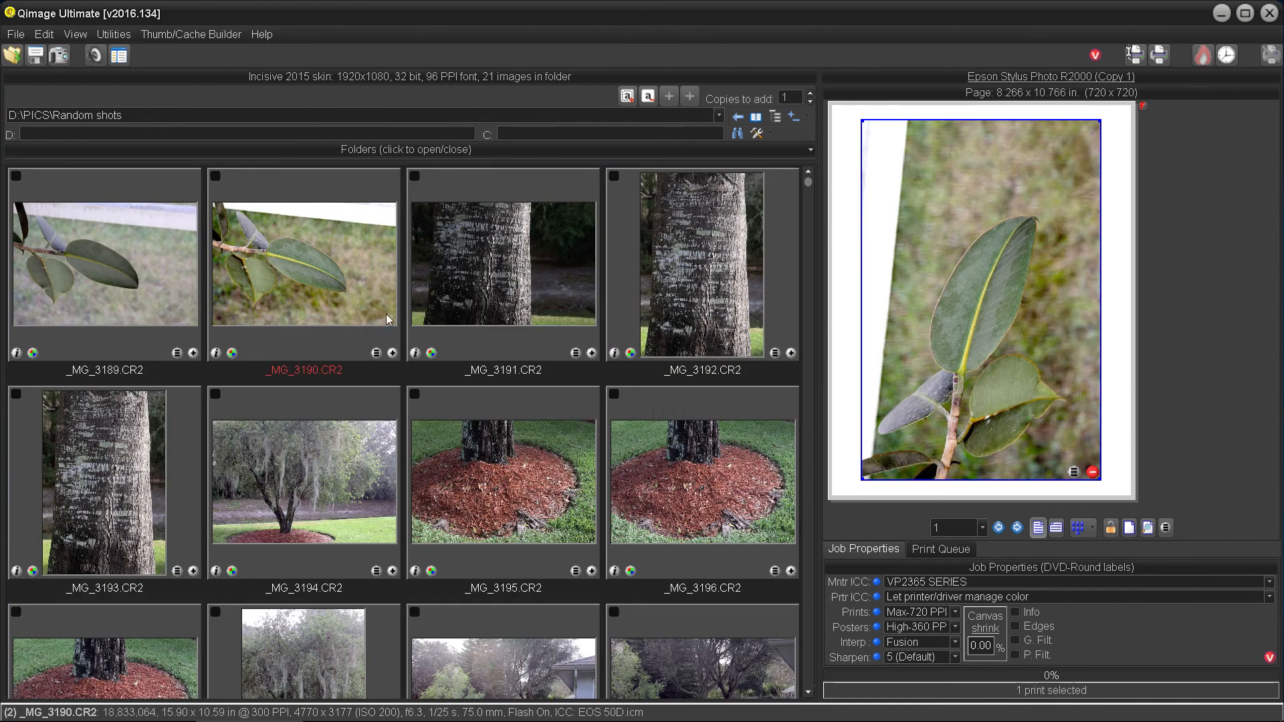